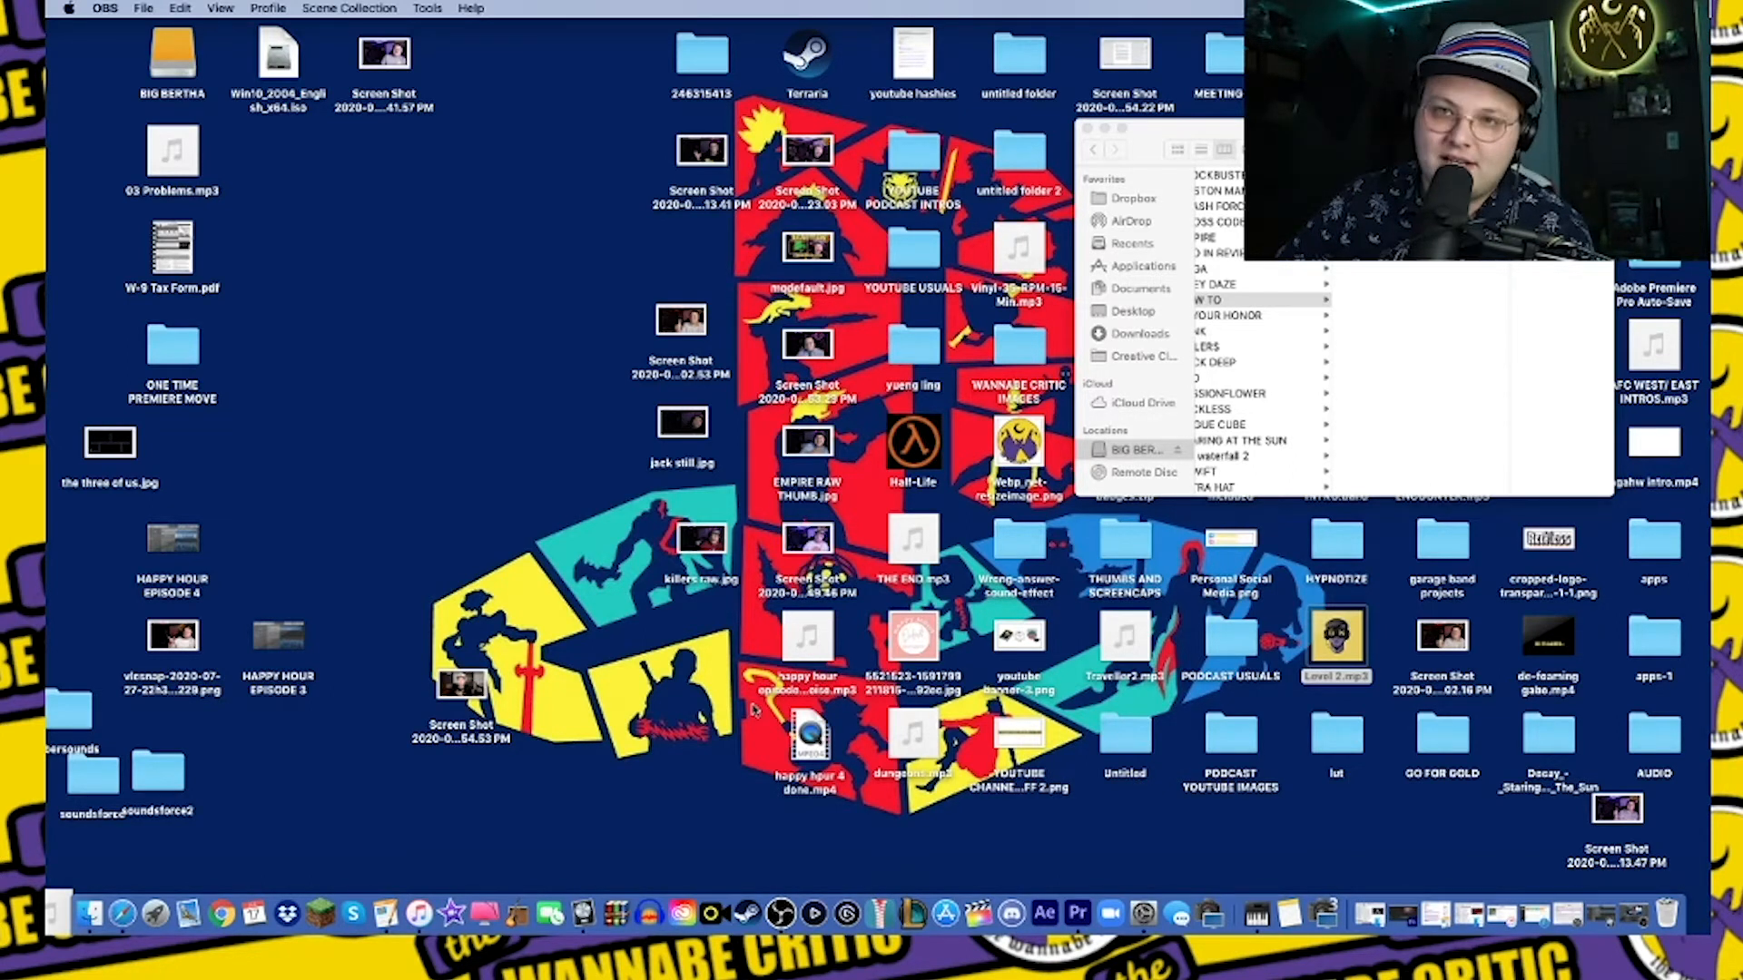
Open the project folder on the BIG BERTHA drive and select the video MVI_8041.MP4.
{"action": "left_click", "coordinate": [1398, 174]}
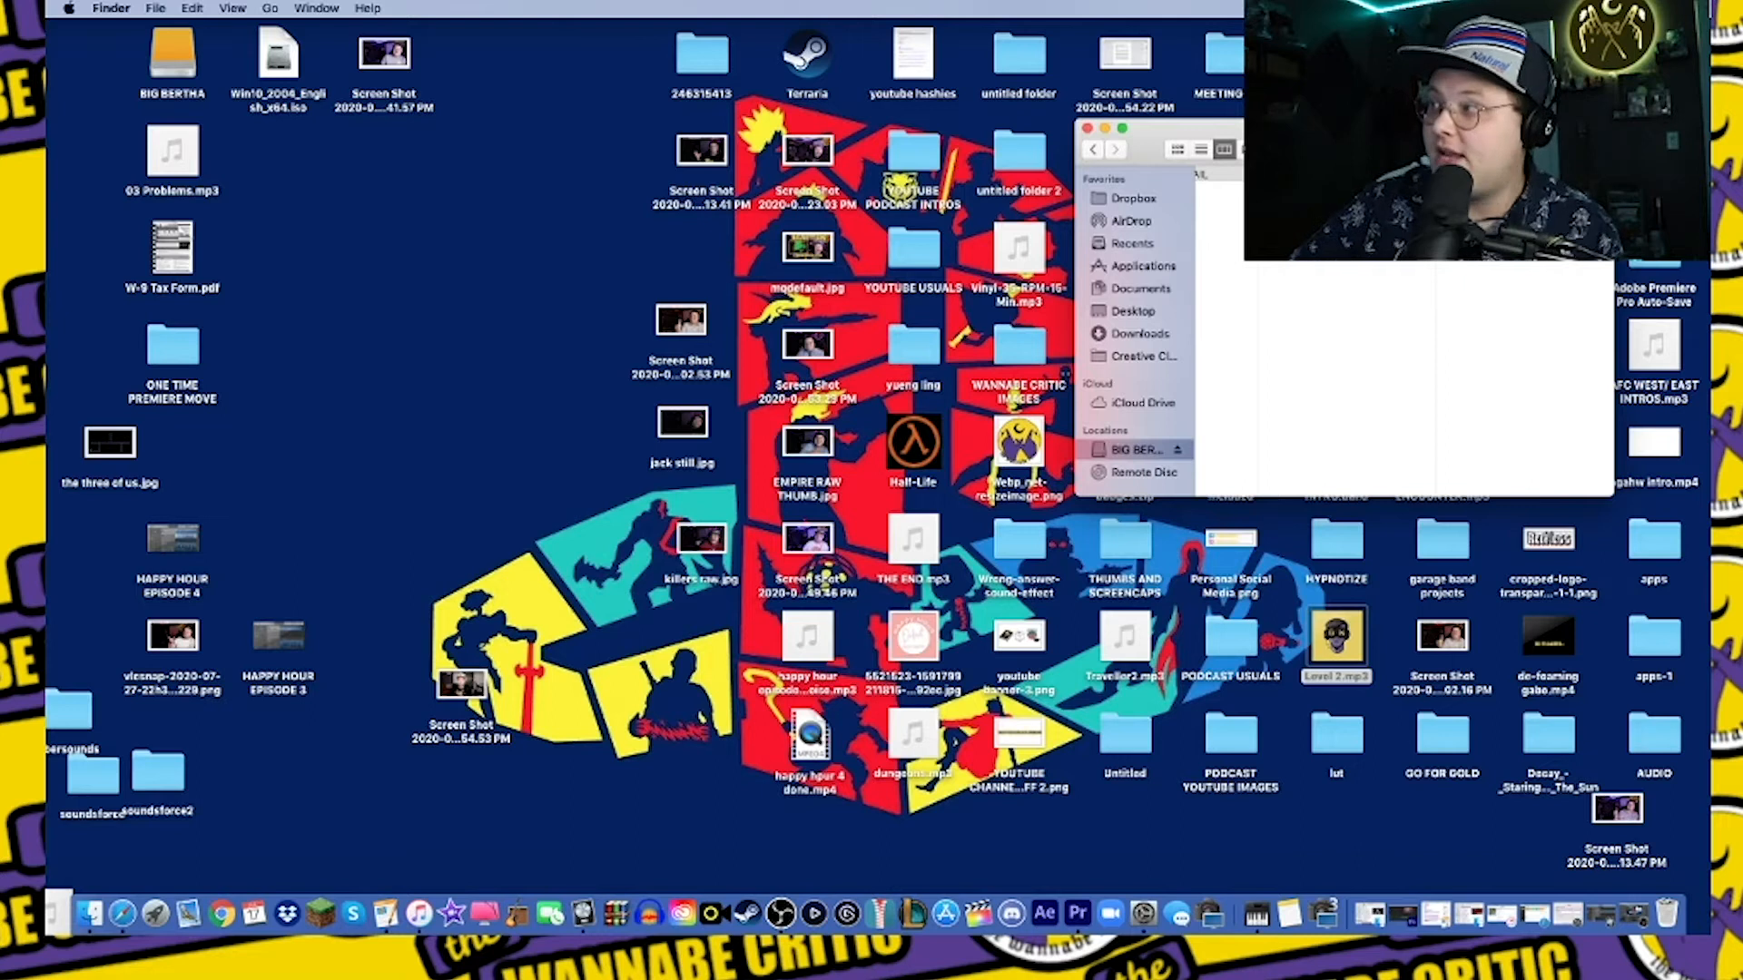
{"action": "left_click", "coordinate": [1498, 189]}
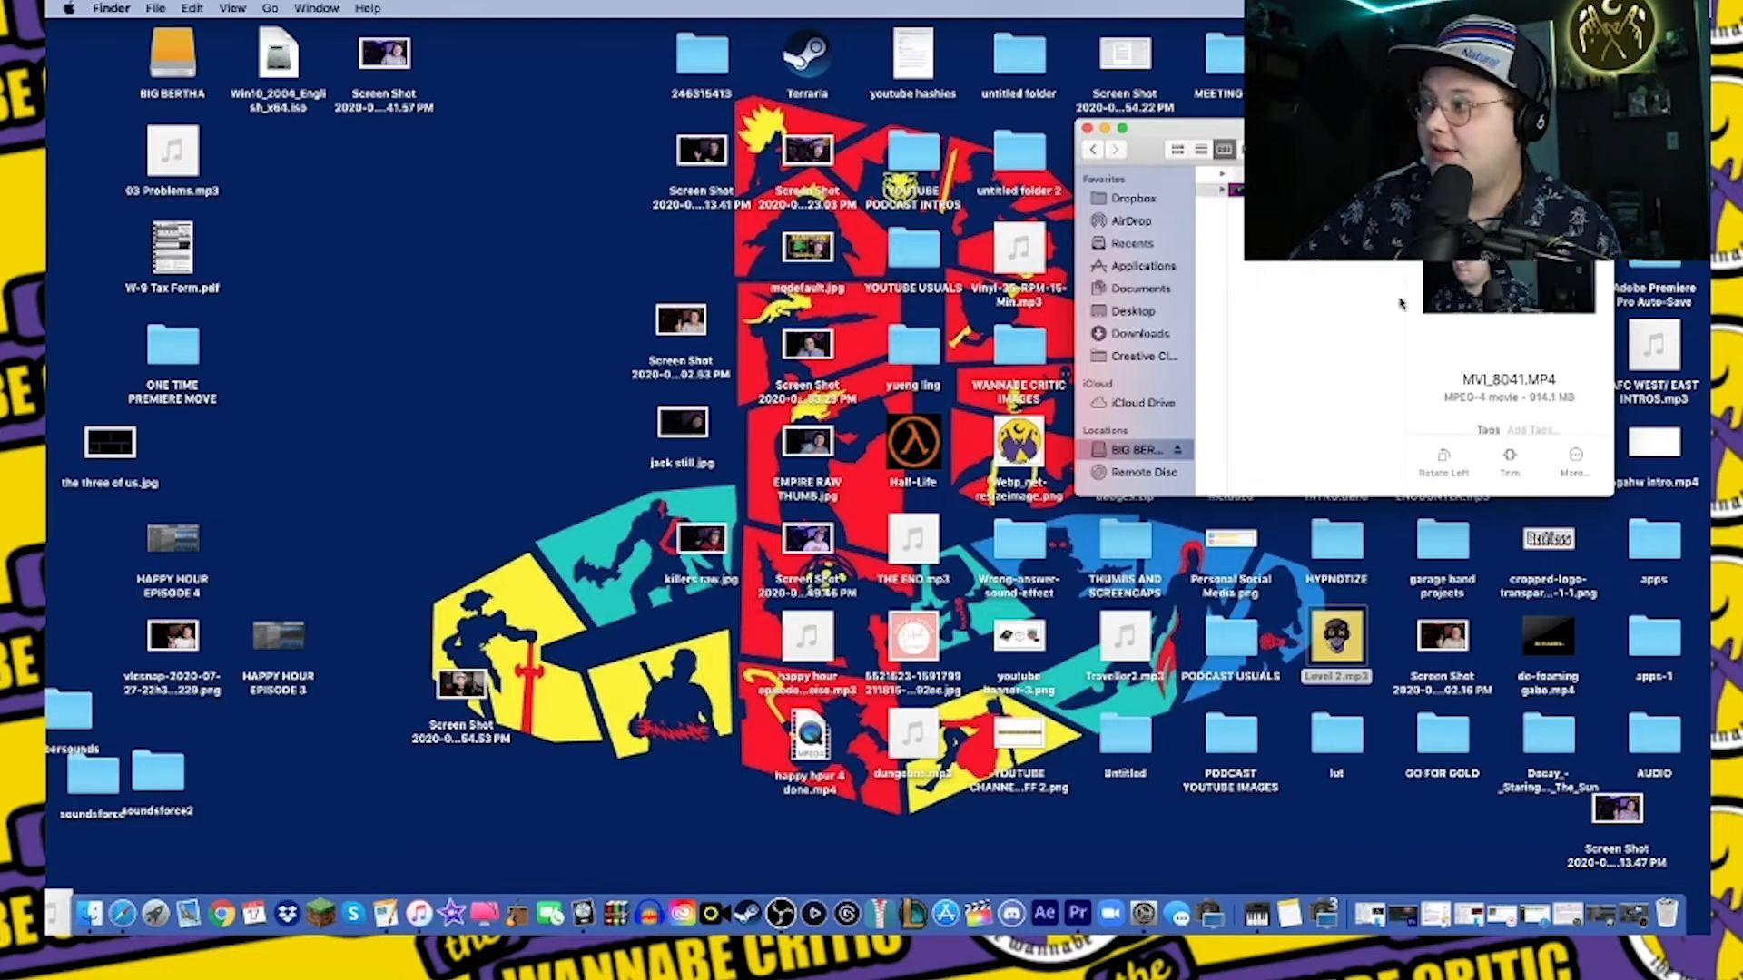
{"action": "scroll", "coordinate": [1311, 342], "scroll_direction": "left", "scroll_amount": 1}
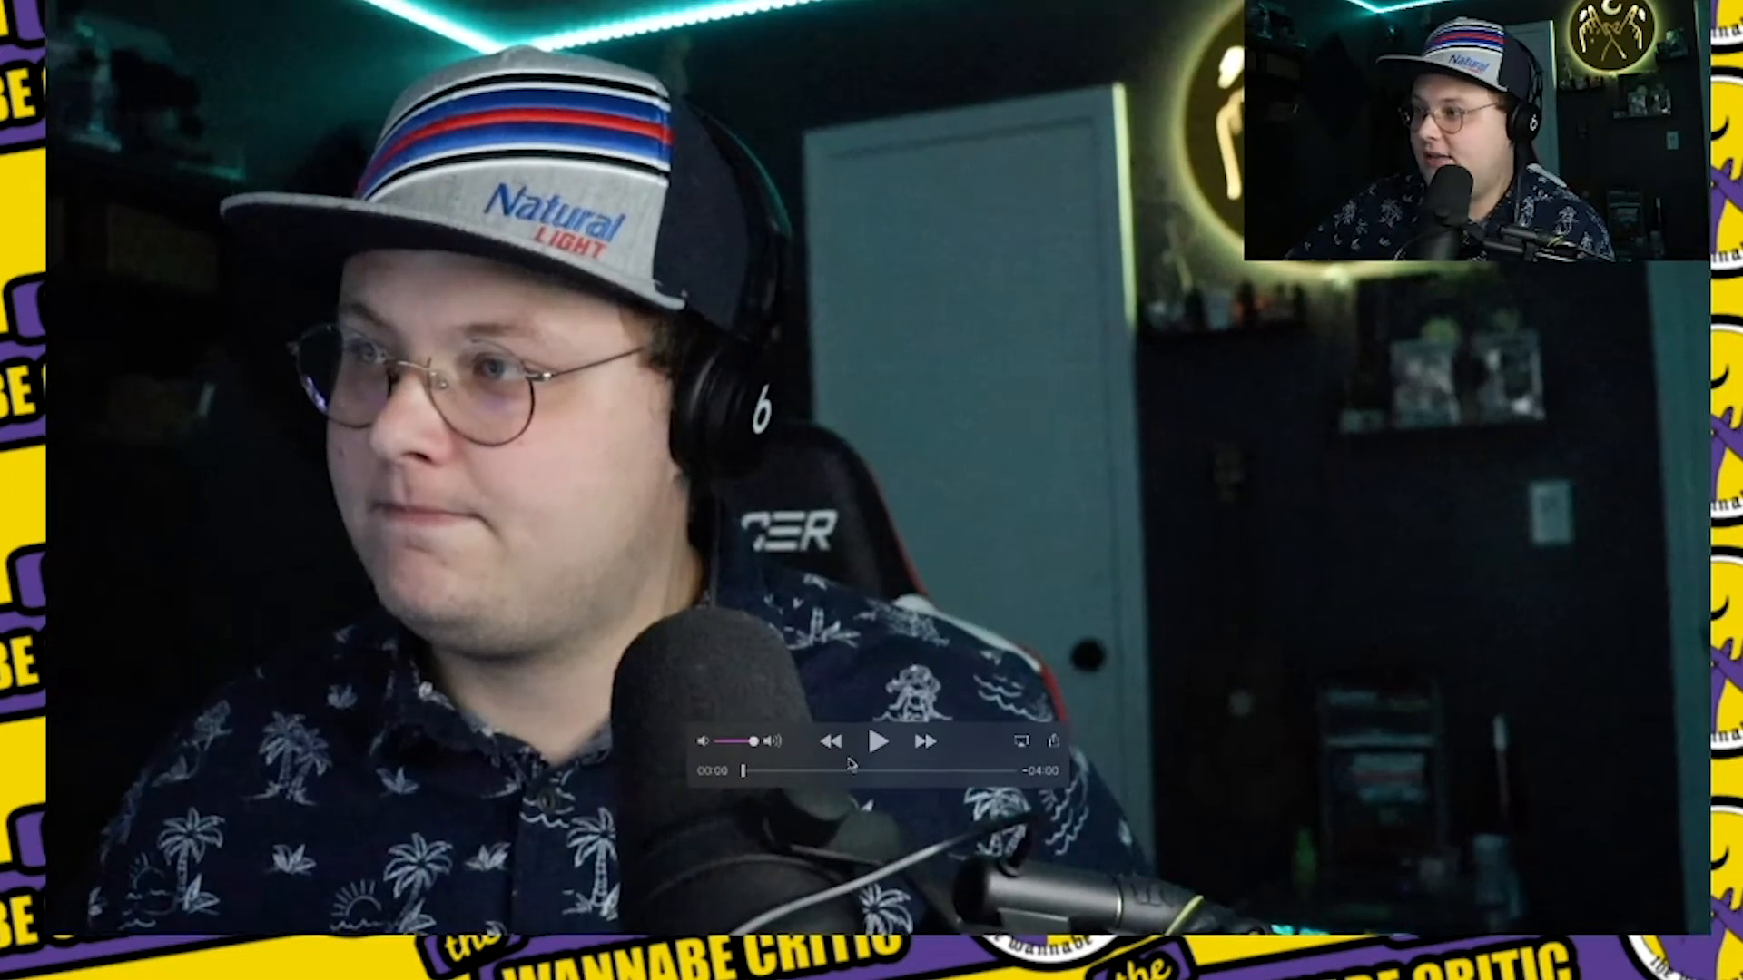
Play the video briefly, move the playback to the thinking pose at 00:35, and capture that frame as a screenshot.
{"action": "left_click", "coordinate": [878, 742]}
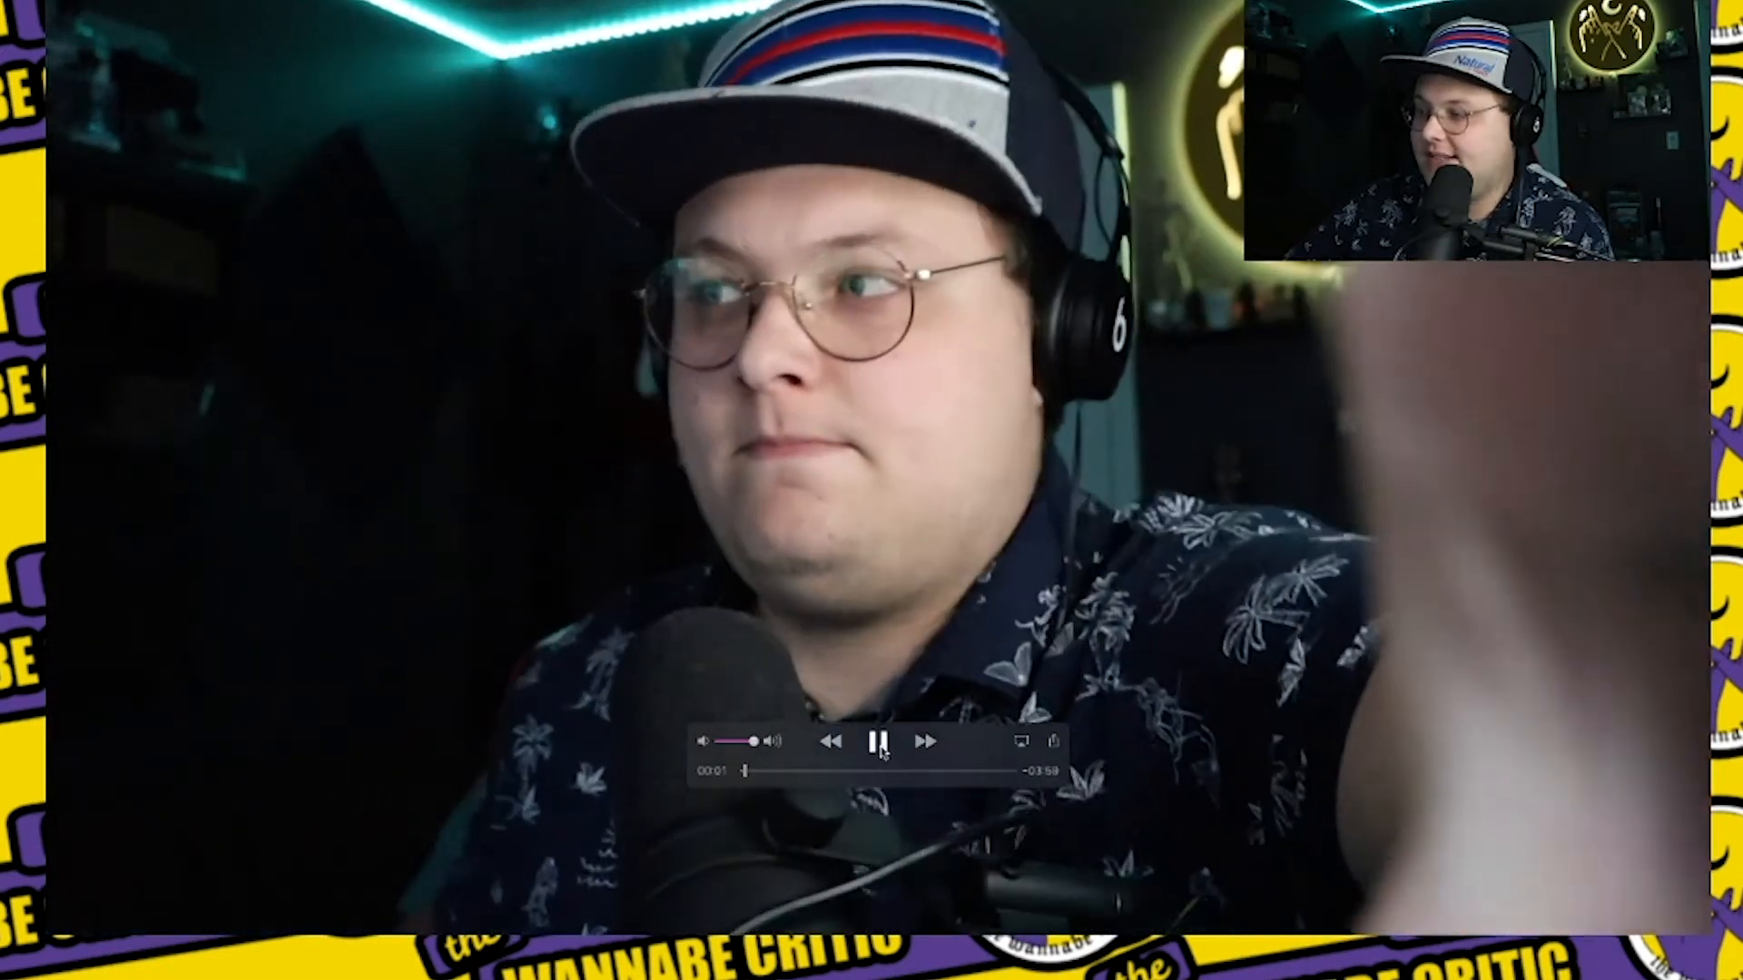
{"action": "left_click", "coordinate": [878, 744]}
{"action": "left_click_drag", "start_coordinate": [745, 772], "coordinate": [767, 773]}
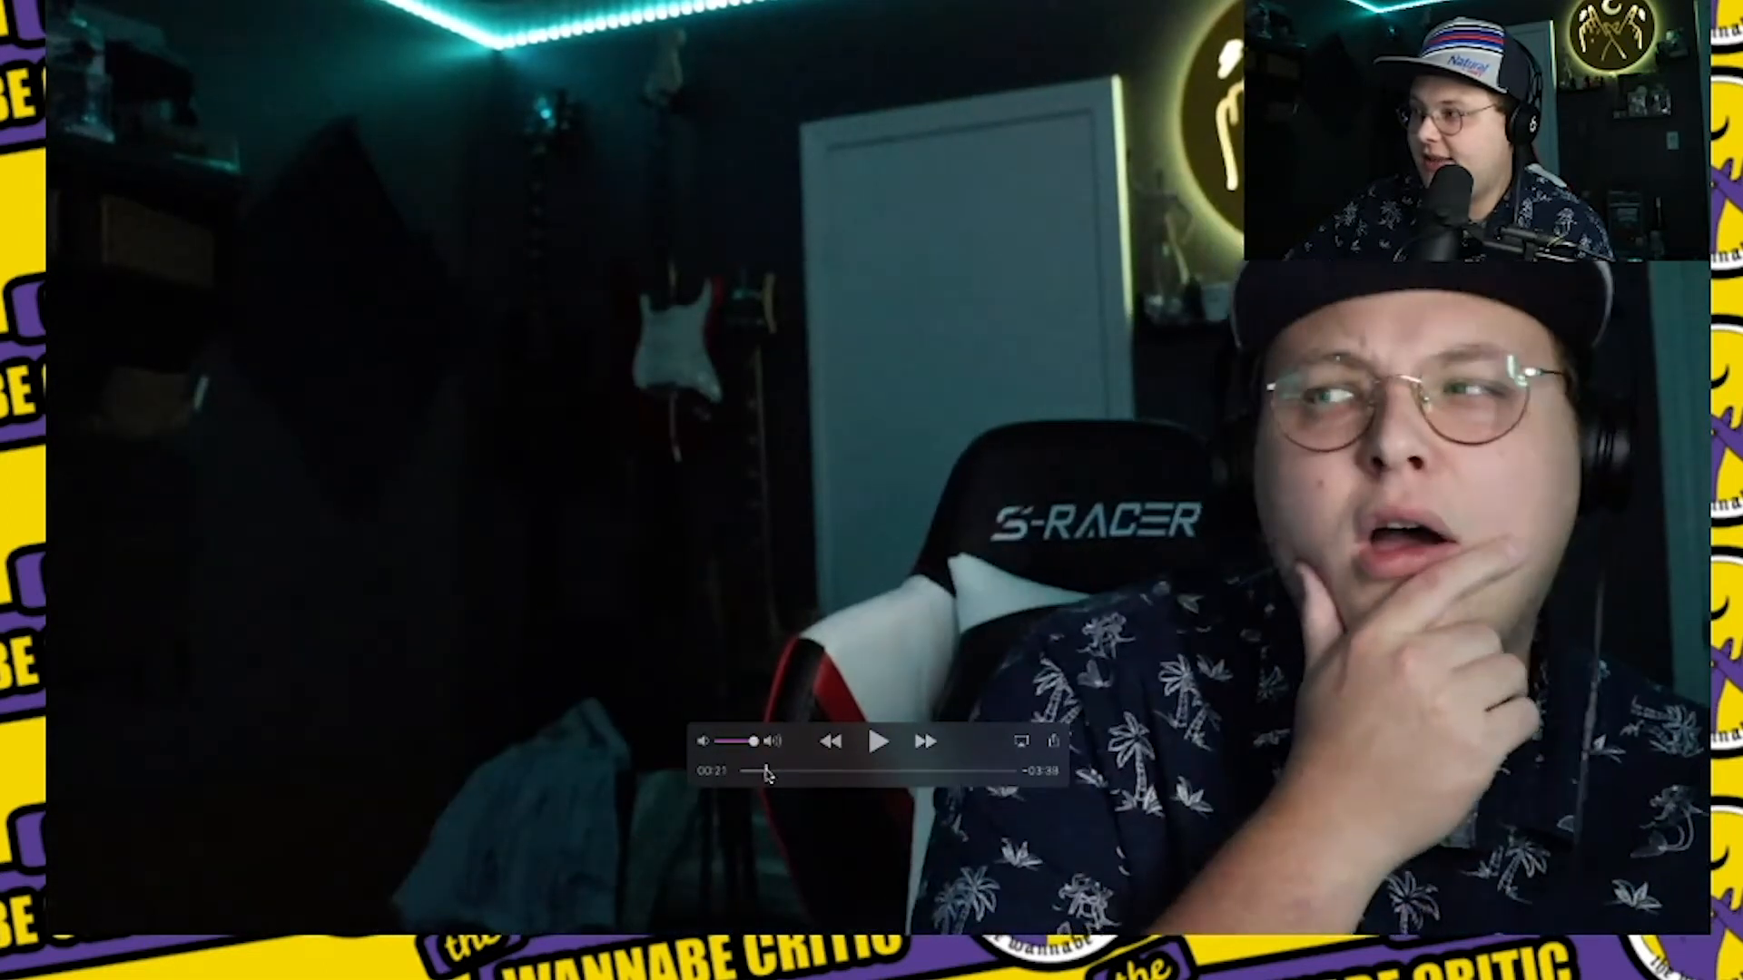
{"action": "left_click_drag", "start_coordinate": [768, 772], "coordinate": [784, 773]}
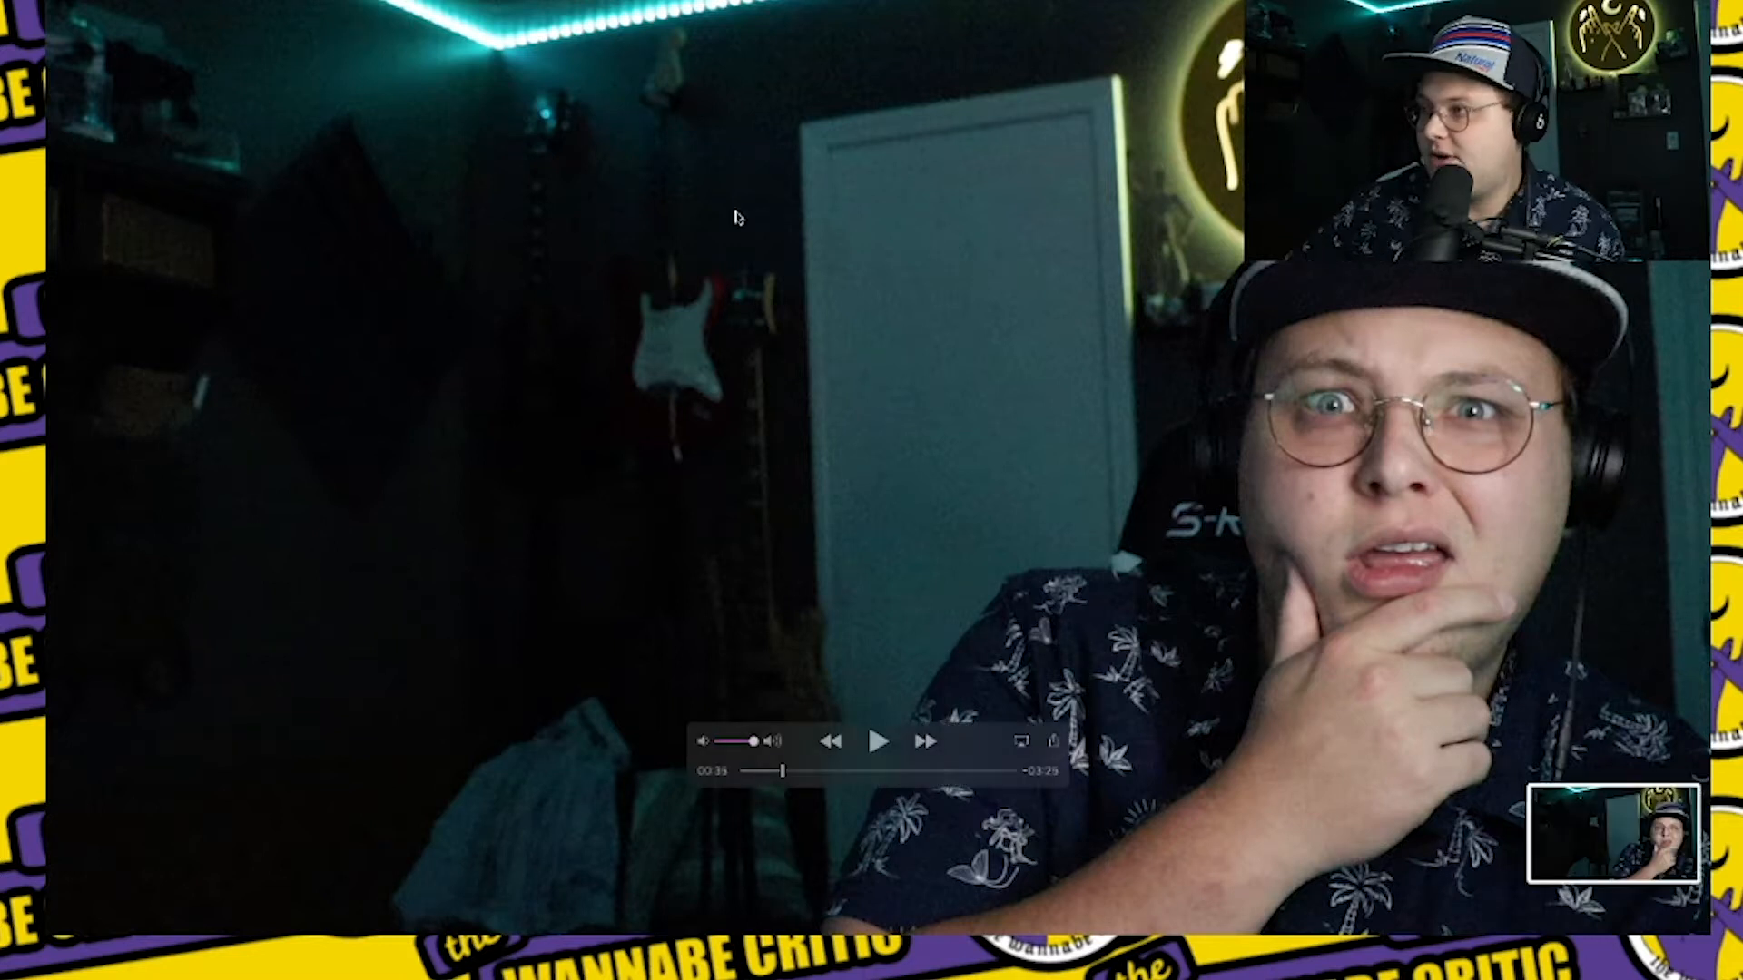
Leave the video, close the Finder window, and move the new screenshot file to the empty area at the lower end of the desktop.
{"action": "left_click", "coordinate": [96, 30]}
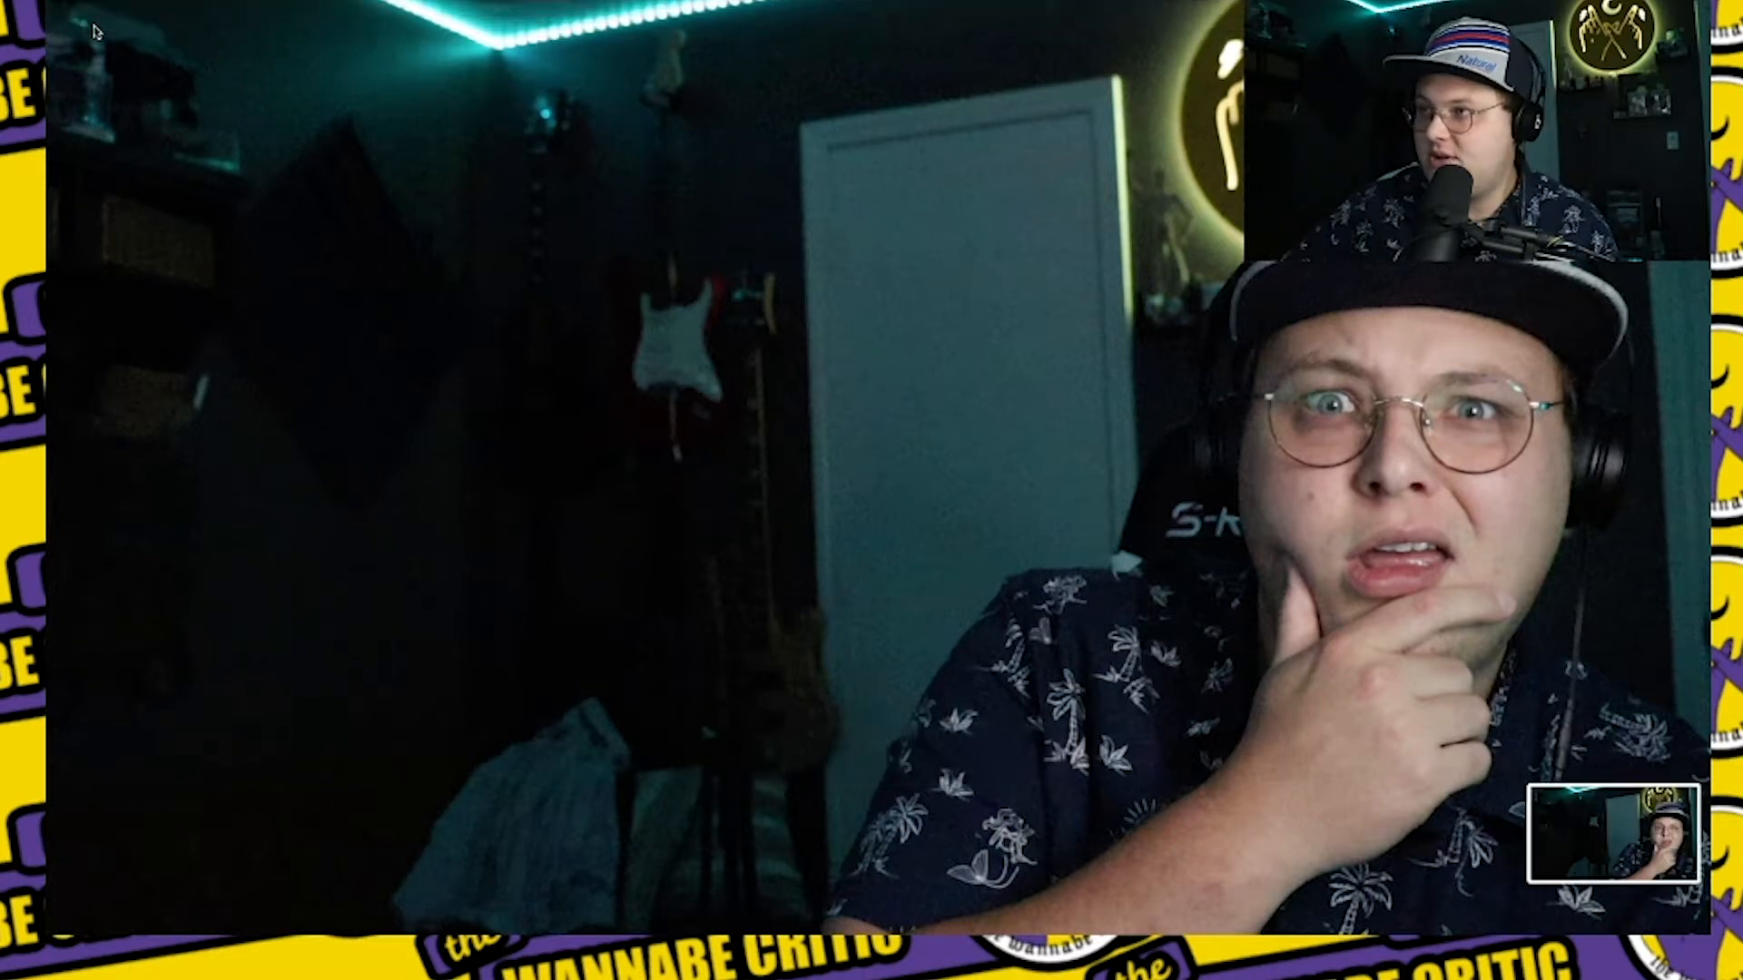
{"action": "left_click", "coordinate": [143, 8]}
{"action": "left_click", "coordinate": [163, 143]}
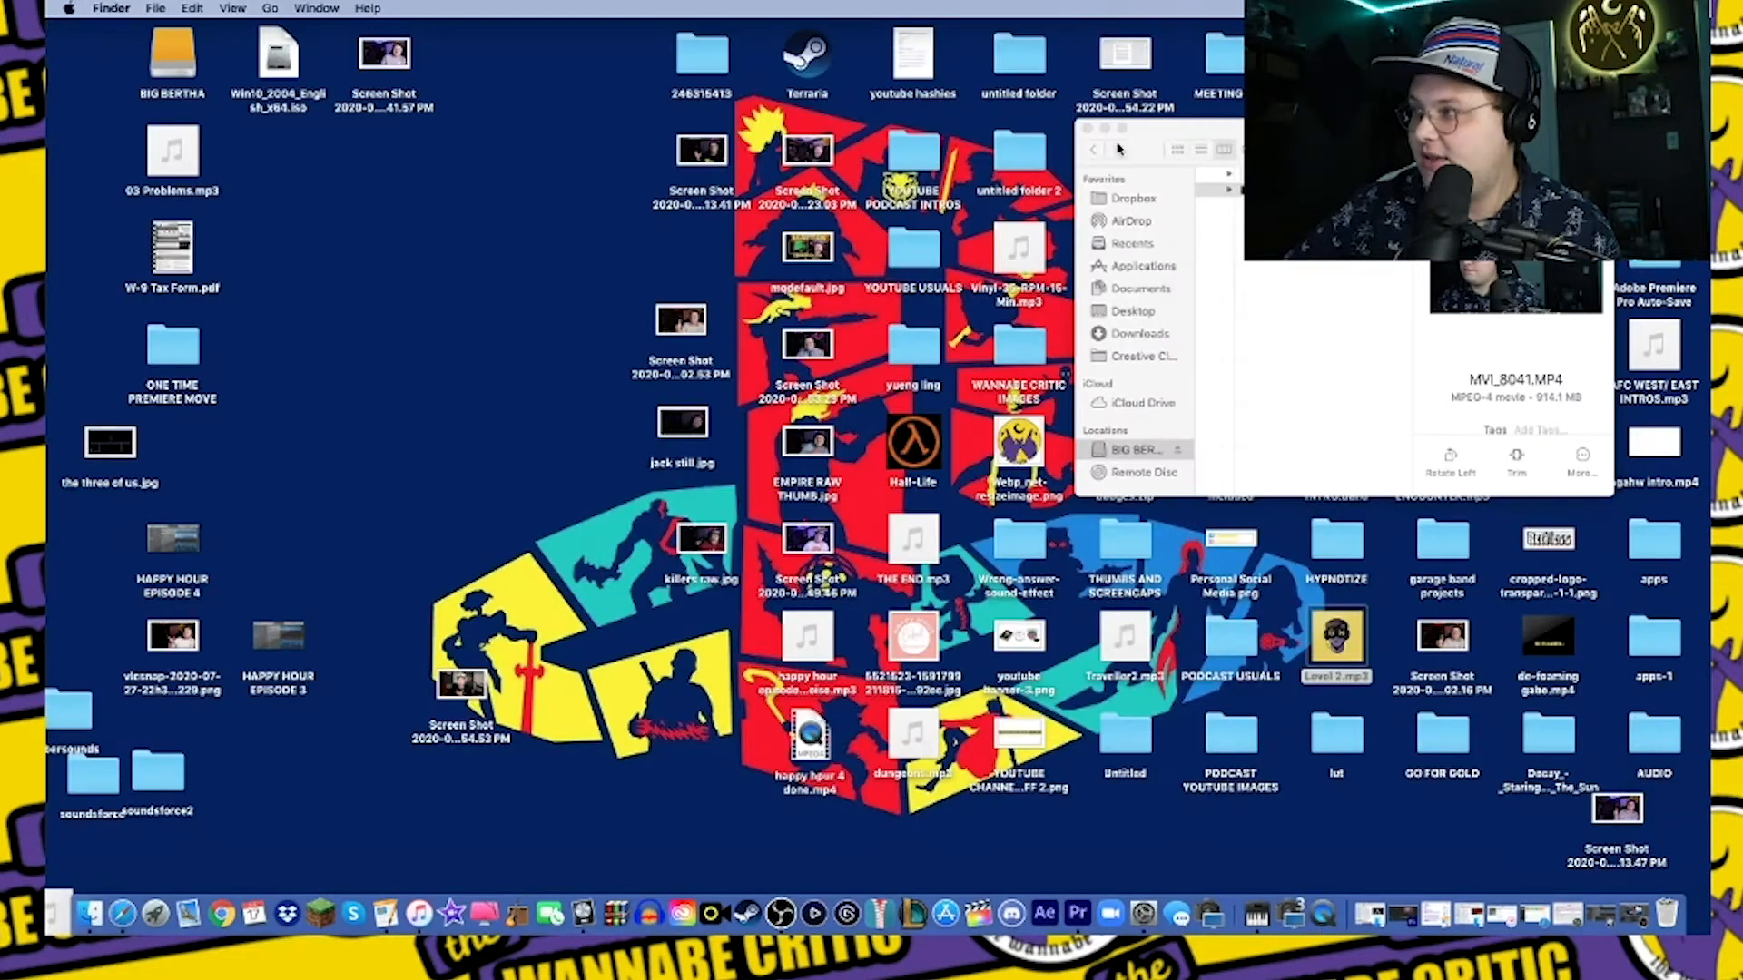
{"action": "key", "text": "super+w"}
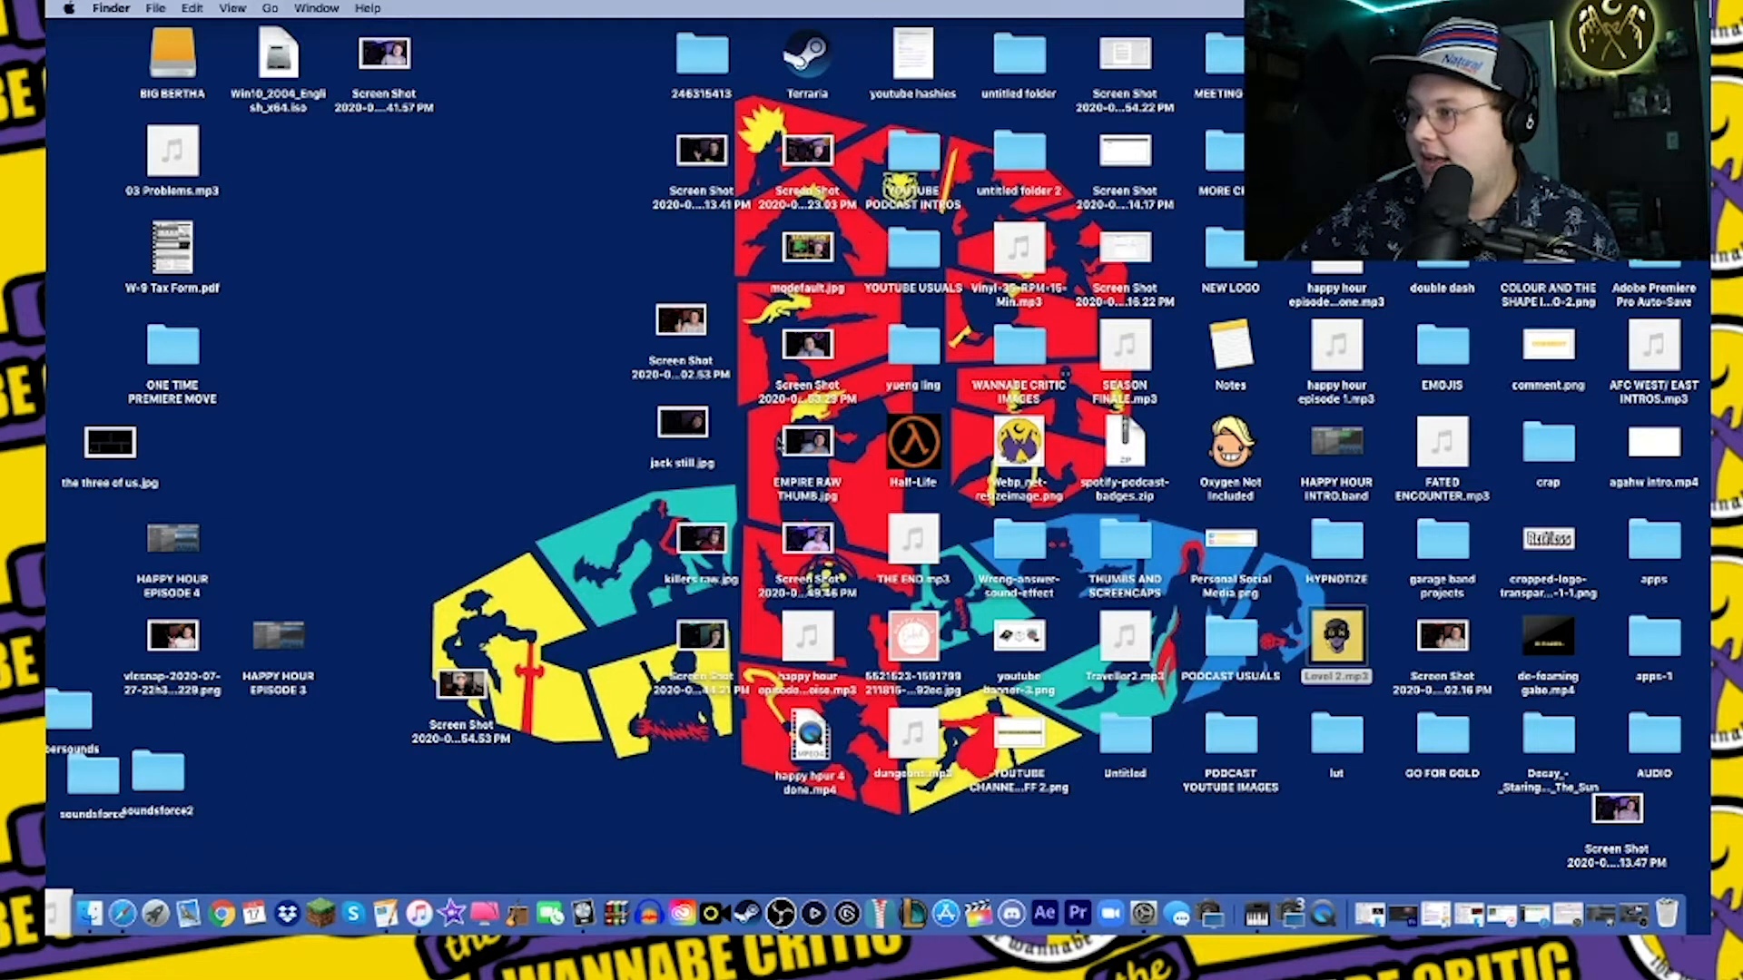
{"action": "left_click_drag", "start_coordinate": [709, 637], "coordinate": [1457, 821]}
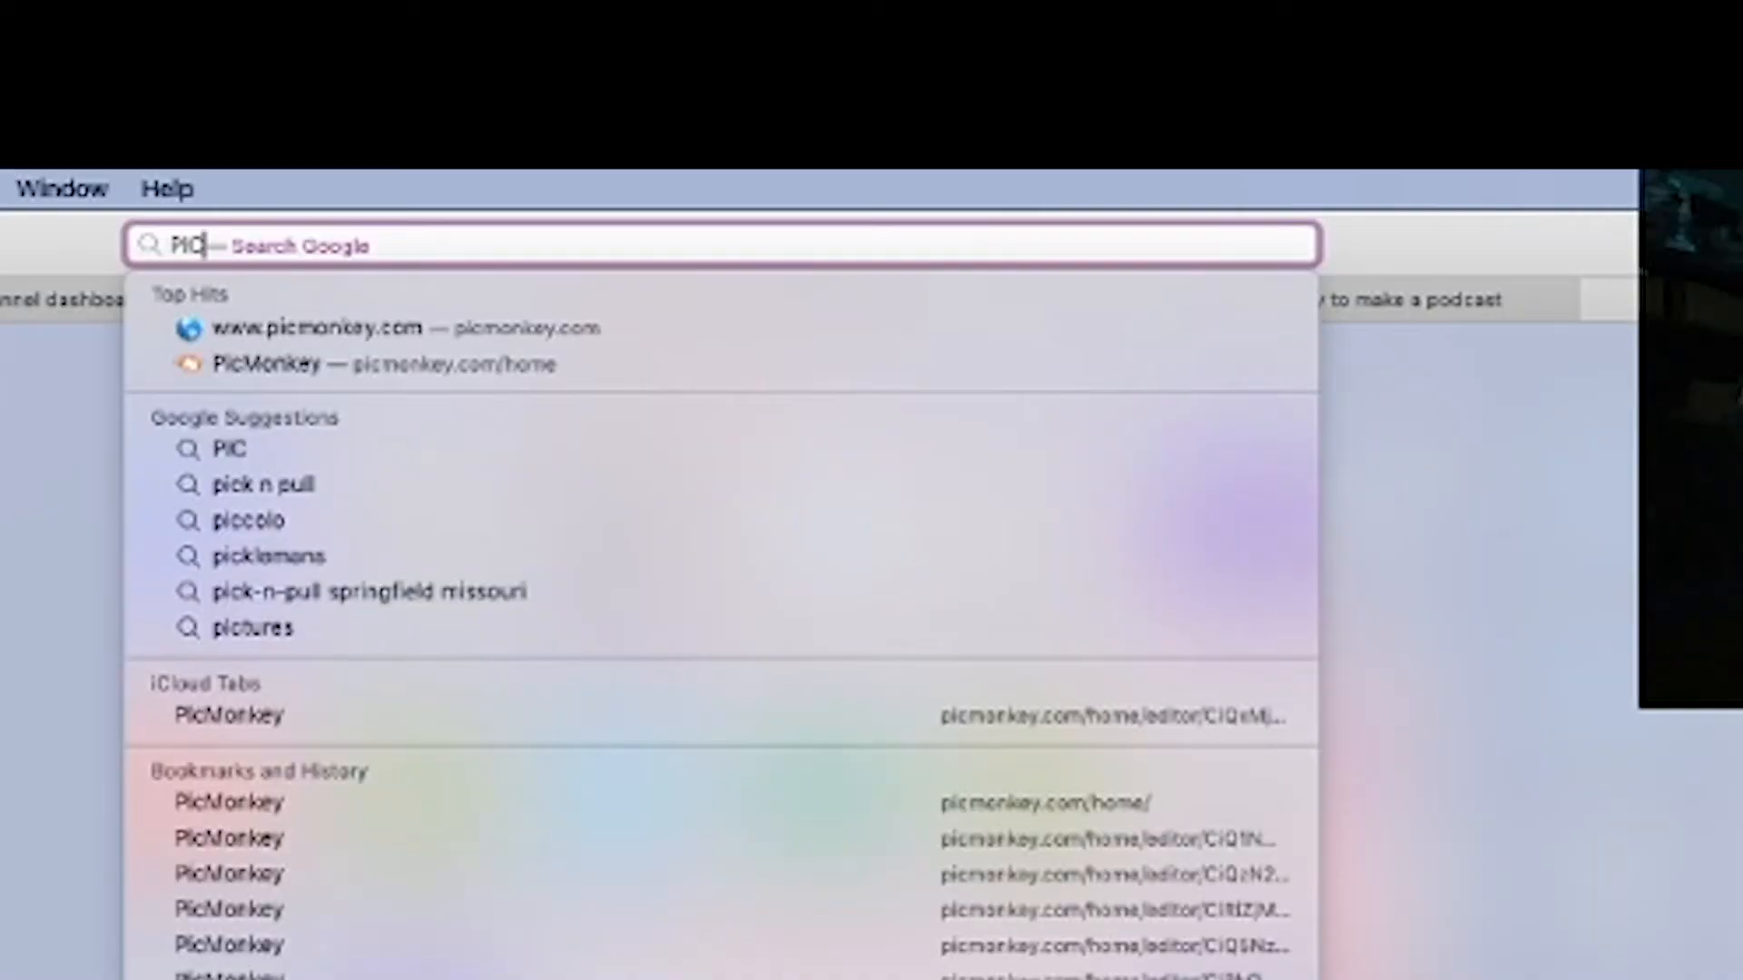
Switch to Safari, go to picmonkey.com, and open a copy of the auto-saved "ALBUM REVIEW IMPLODING THE MIRAGE" thumbnail for editing.
{"action": "type", "text": "MO"}
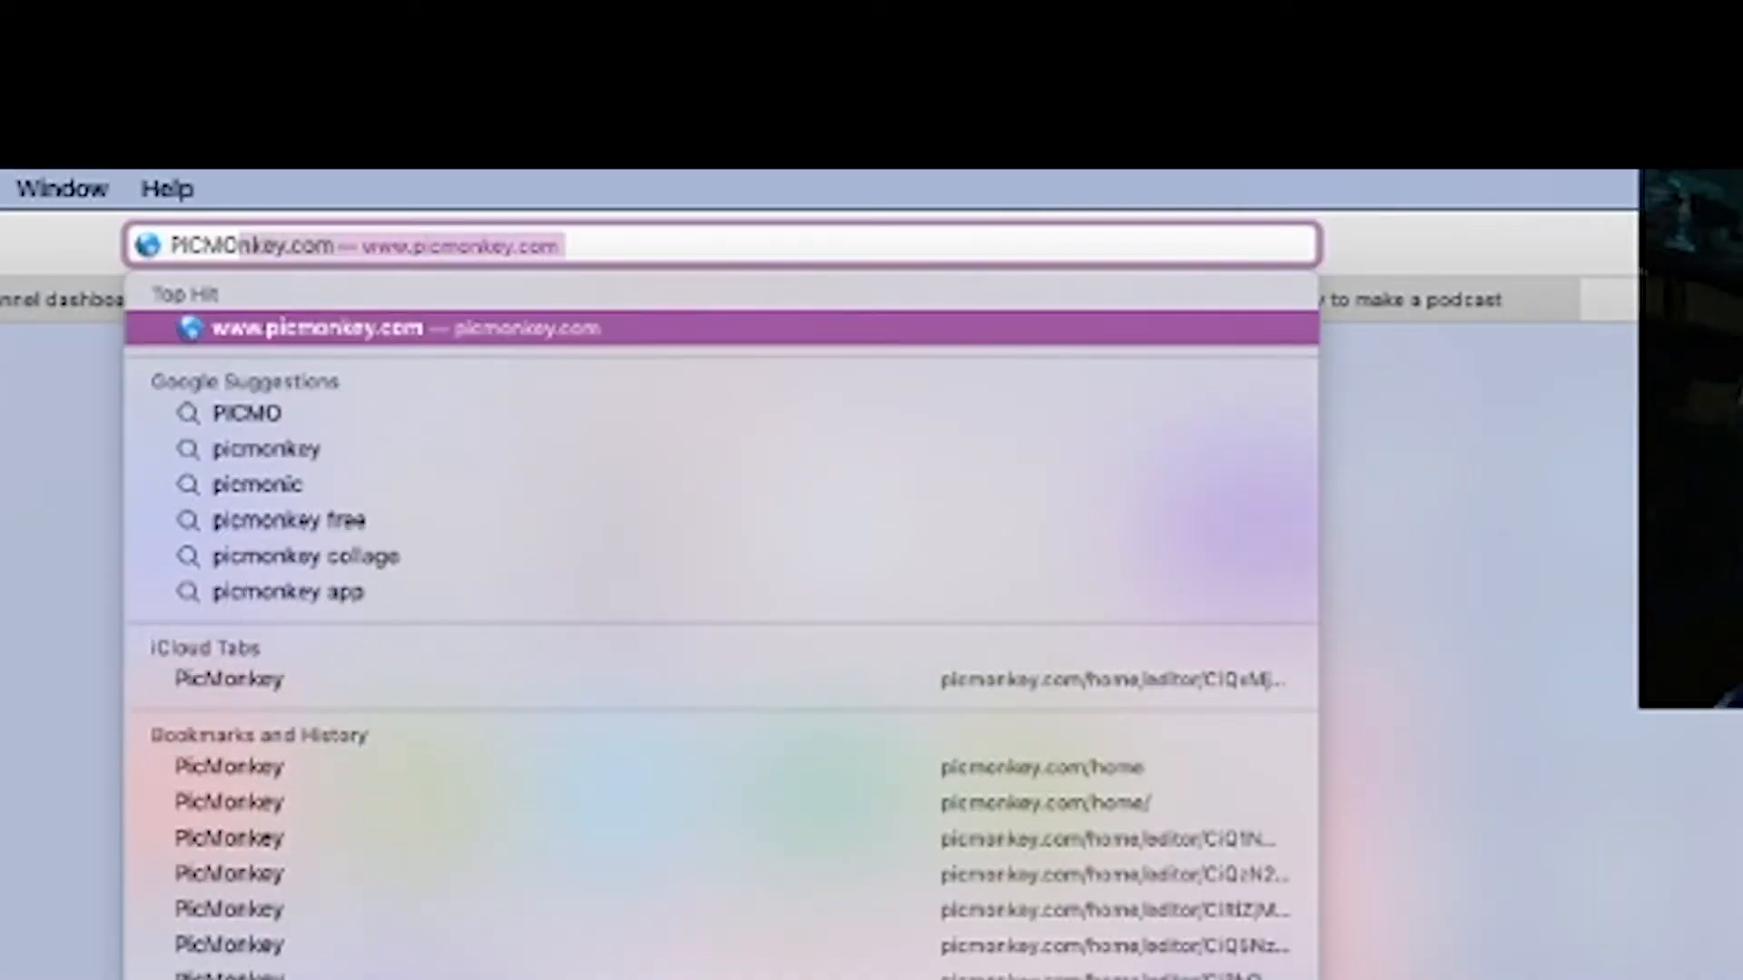
{"action": "key", "text": "Return"}
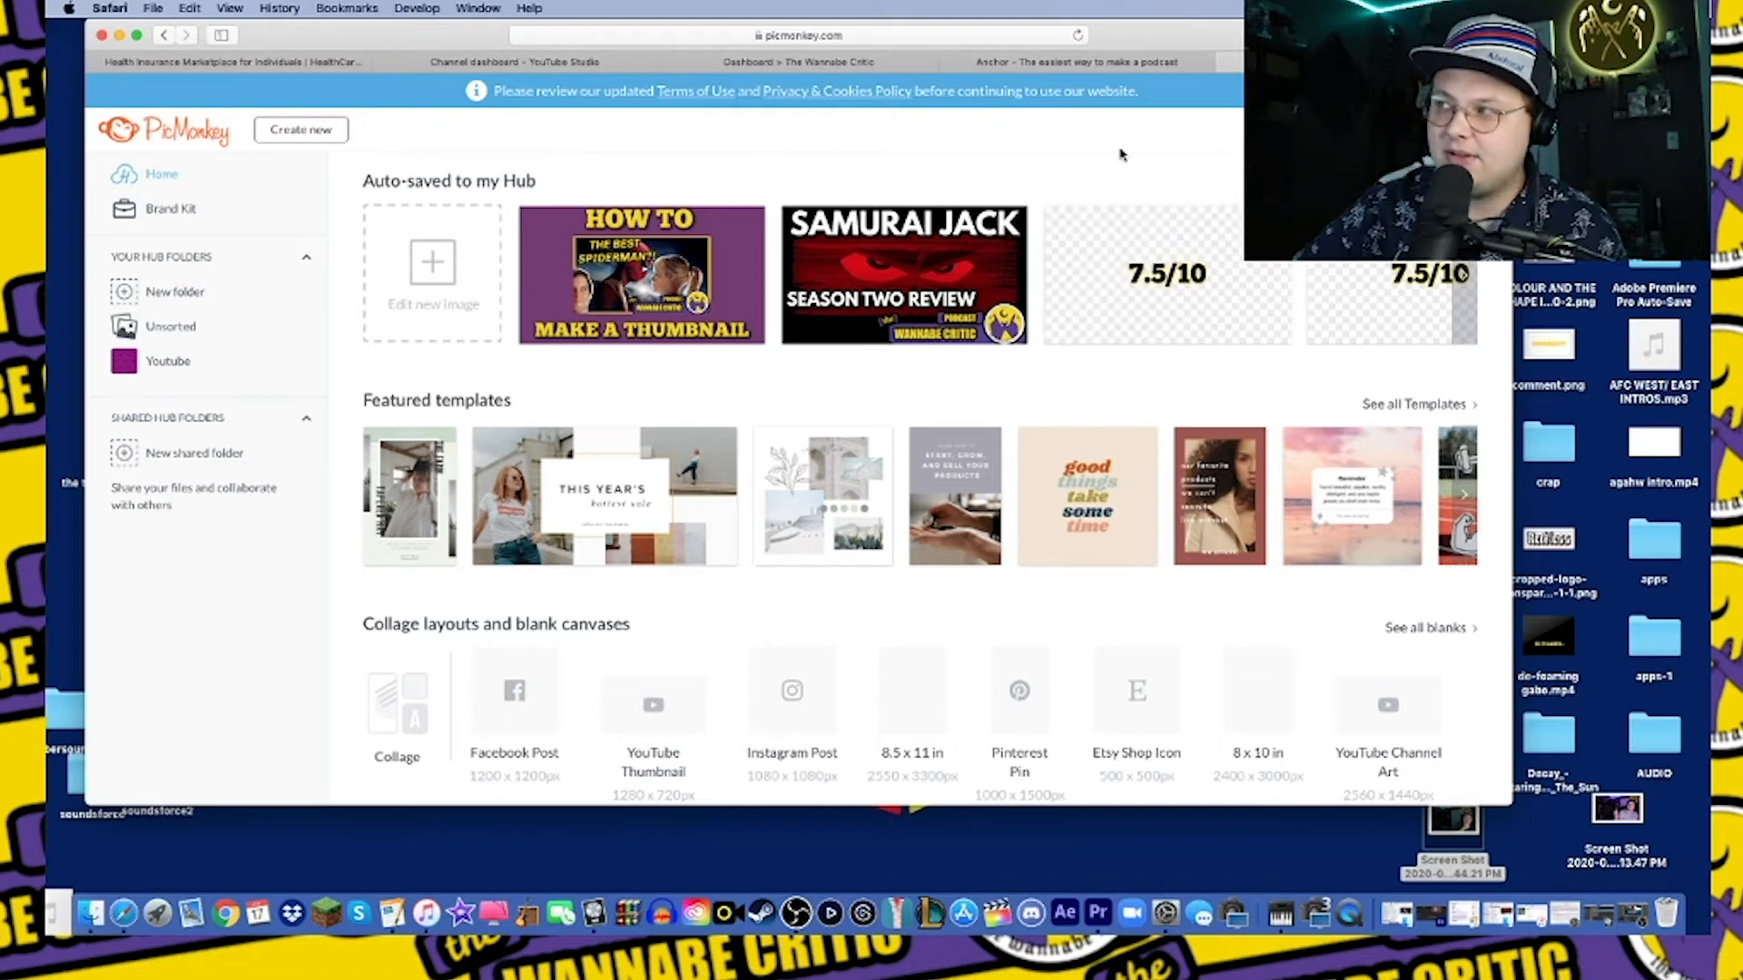
{"action": "left_click", "coordinate": [1463, 273]}
{"action": "left_click", "coordinate": [374, 273]}
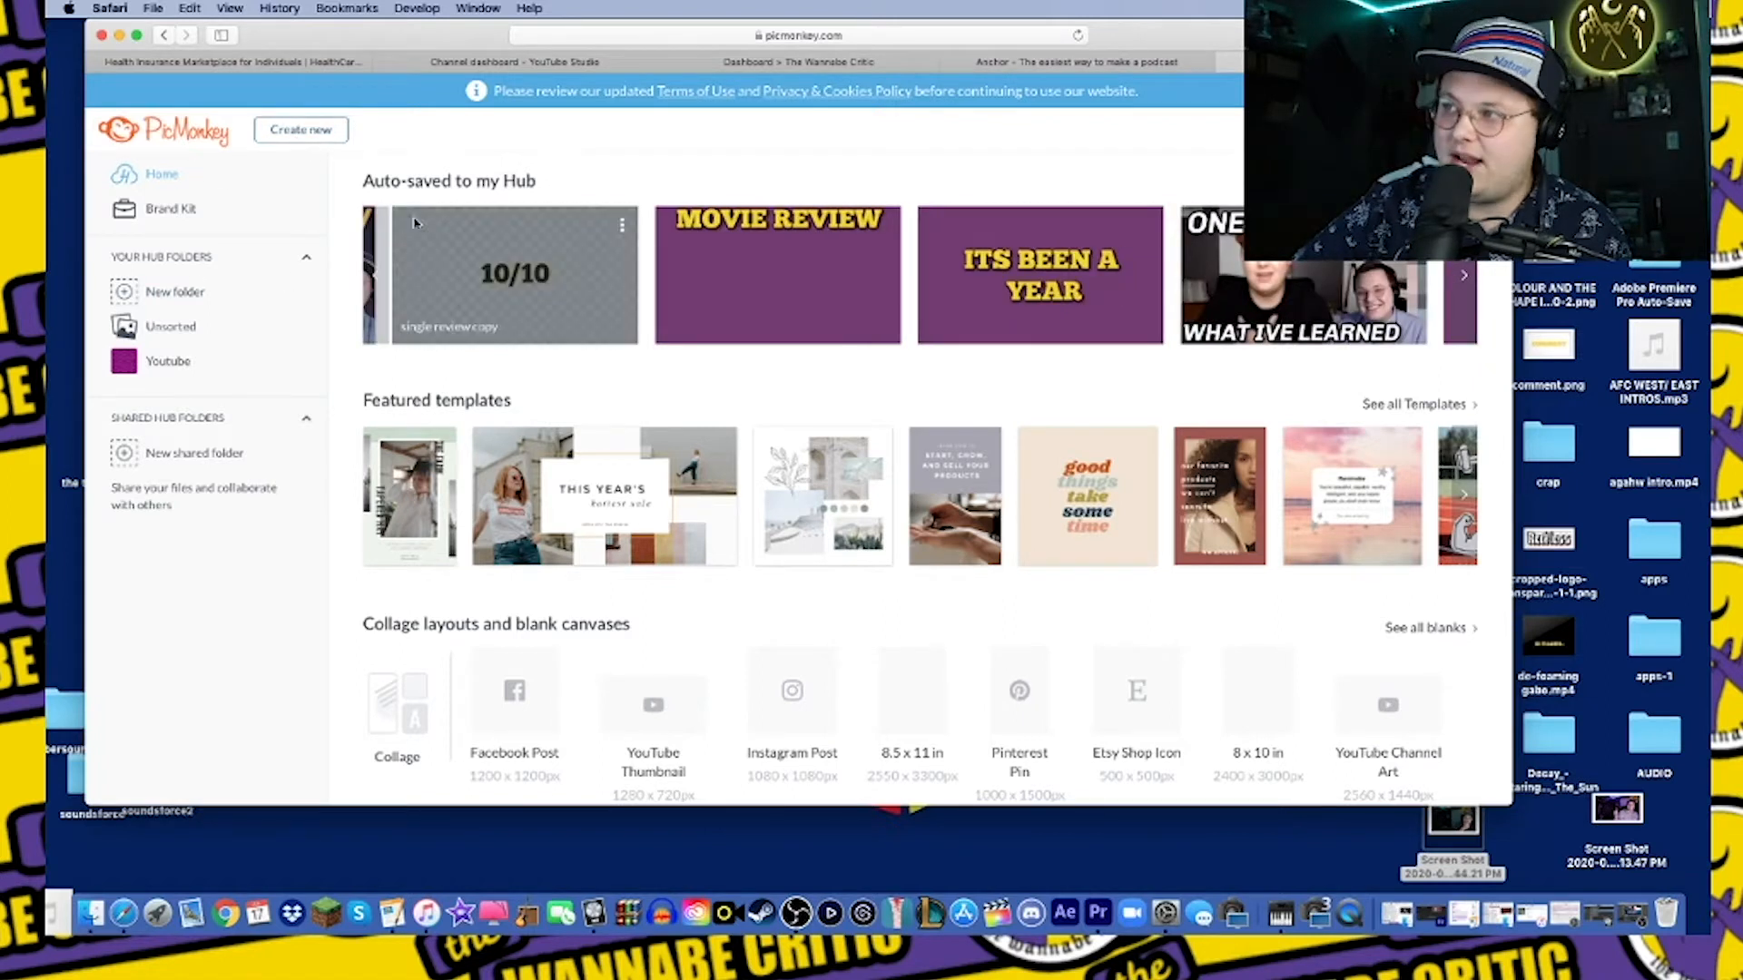
{"action": "left_click", "coordinate": [1463, 275]}
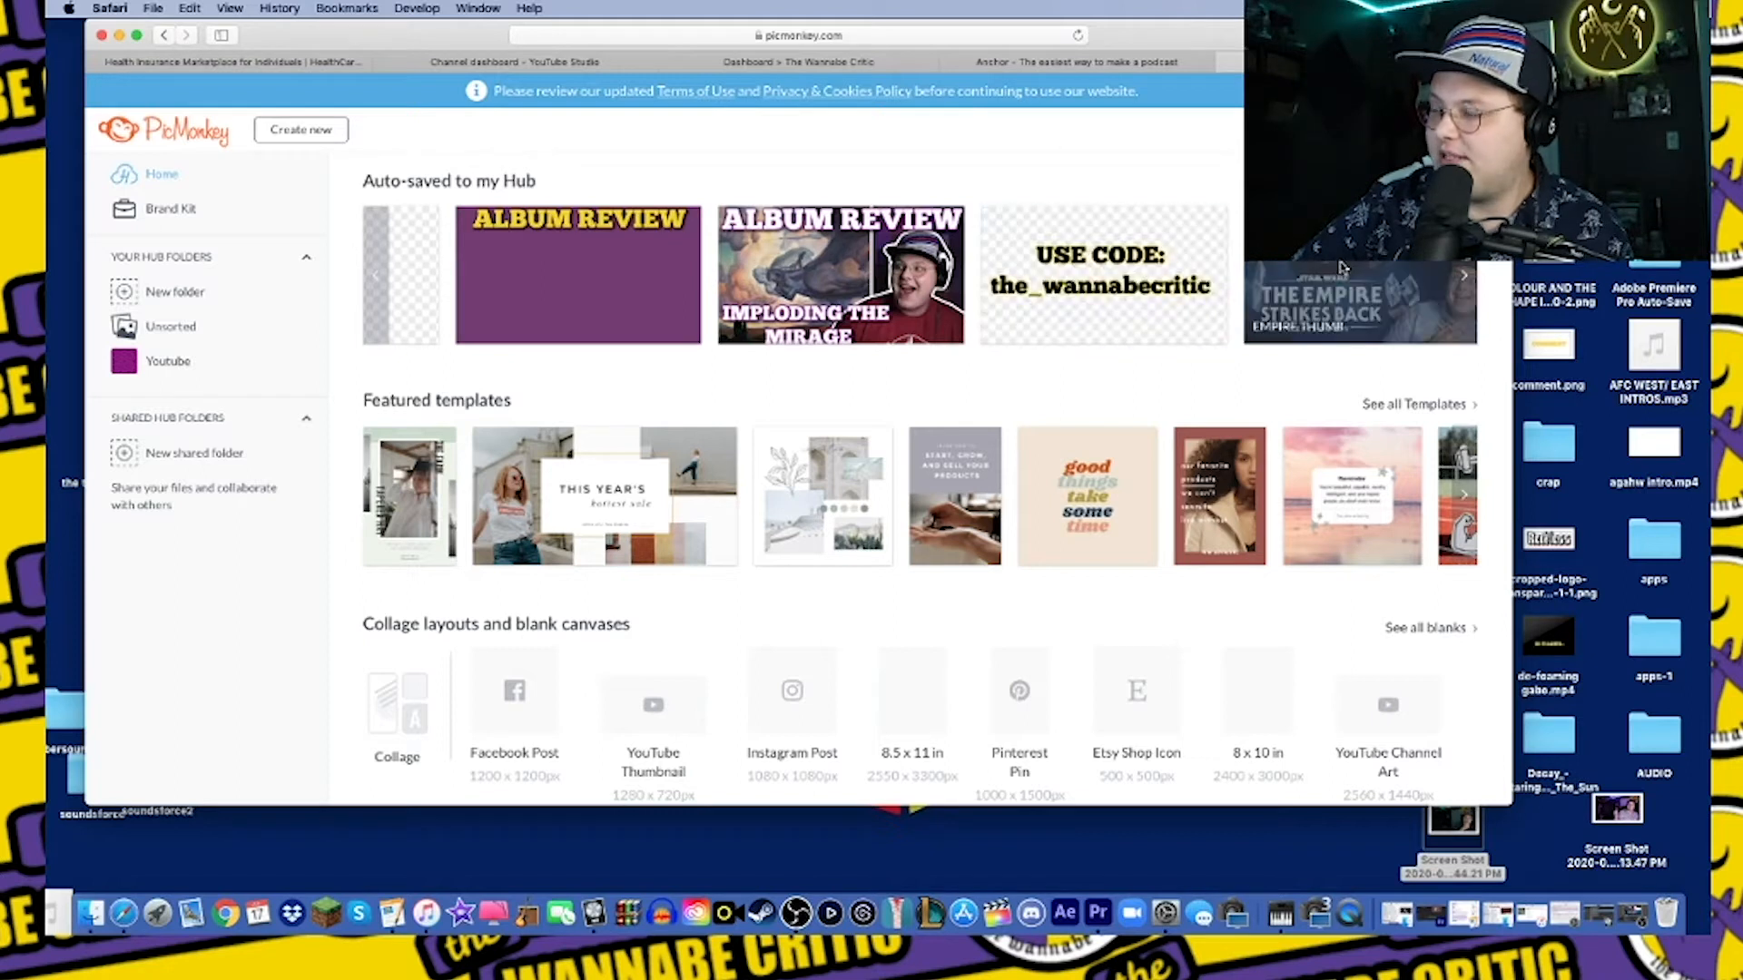
{"action": "left_click", "coordinate": [843, 305]}
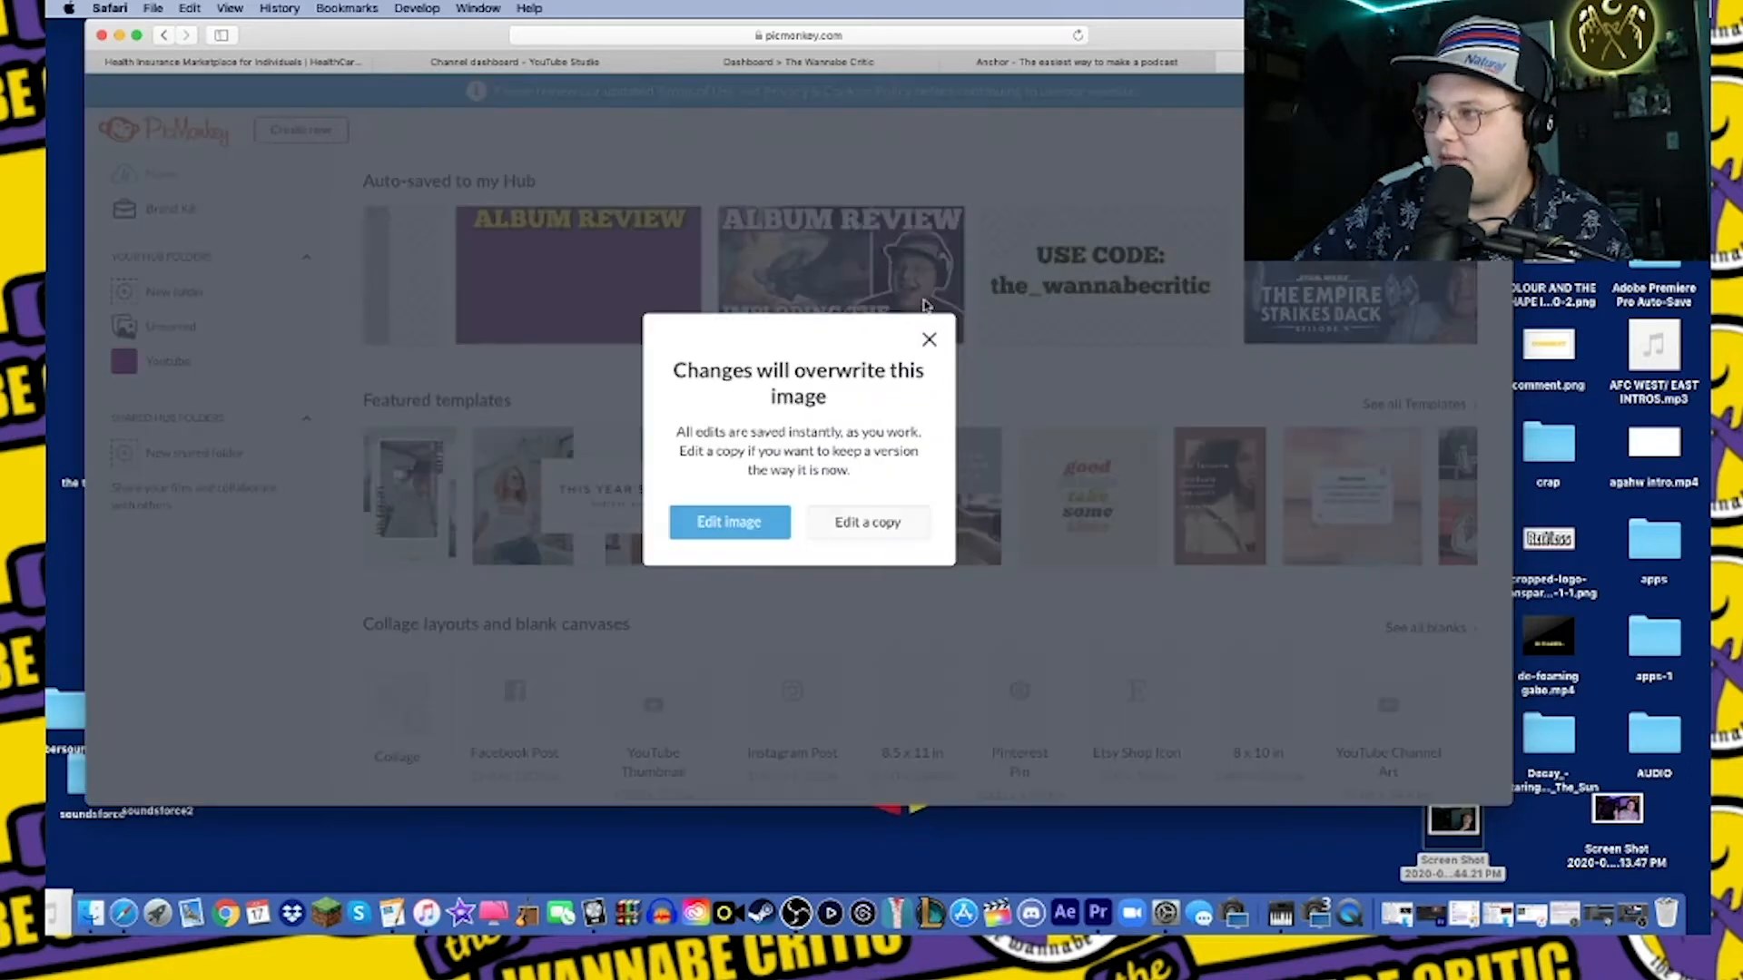
{"action": "left_click", "coordinate": [862, 525]}
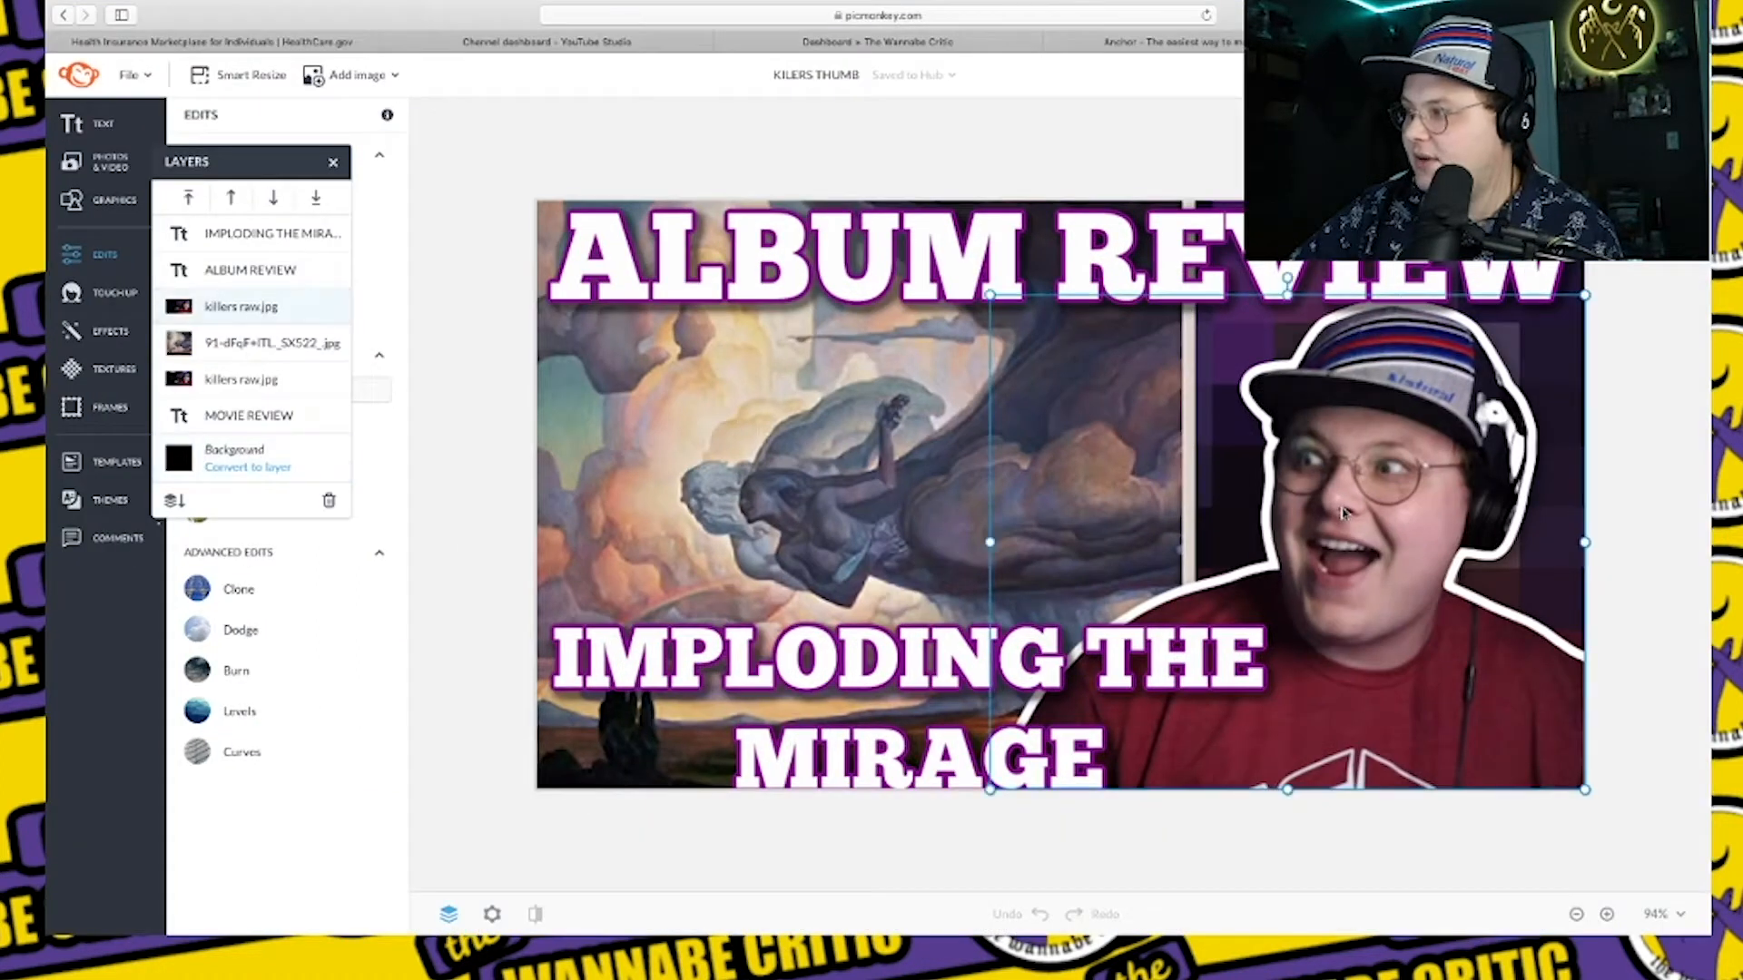
Delete the person cutout, the pixelated photo, the album cover and all the text layers, keeping only the black background.
{"action": "left_click", "coordinate": [1344, 513]}
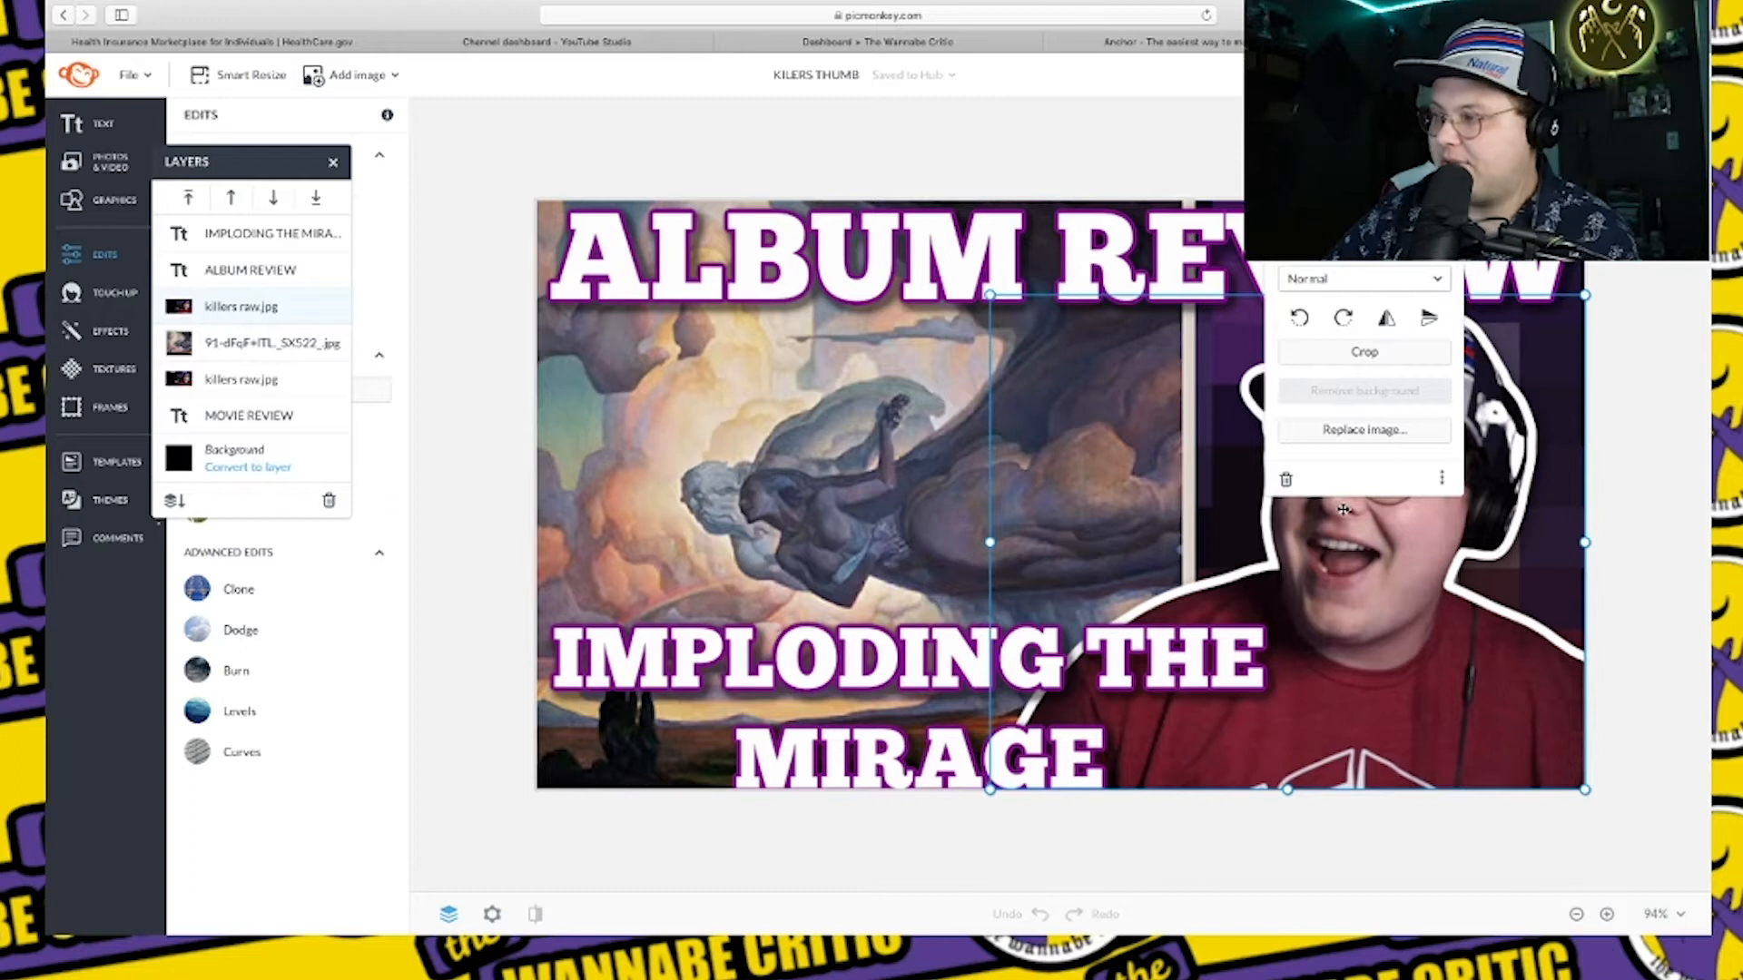
{"action": "key", "text": "Delete"}
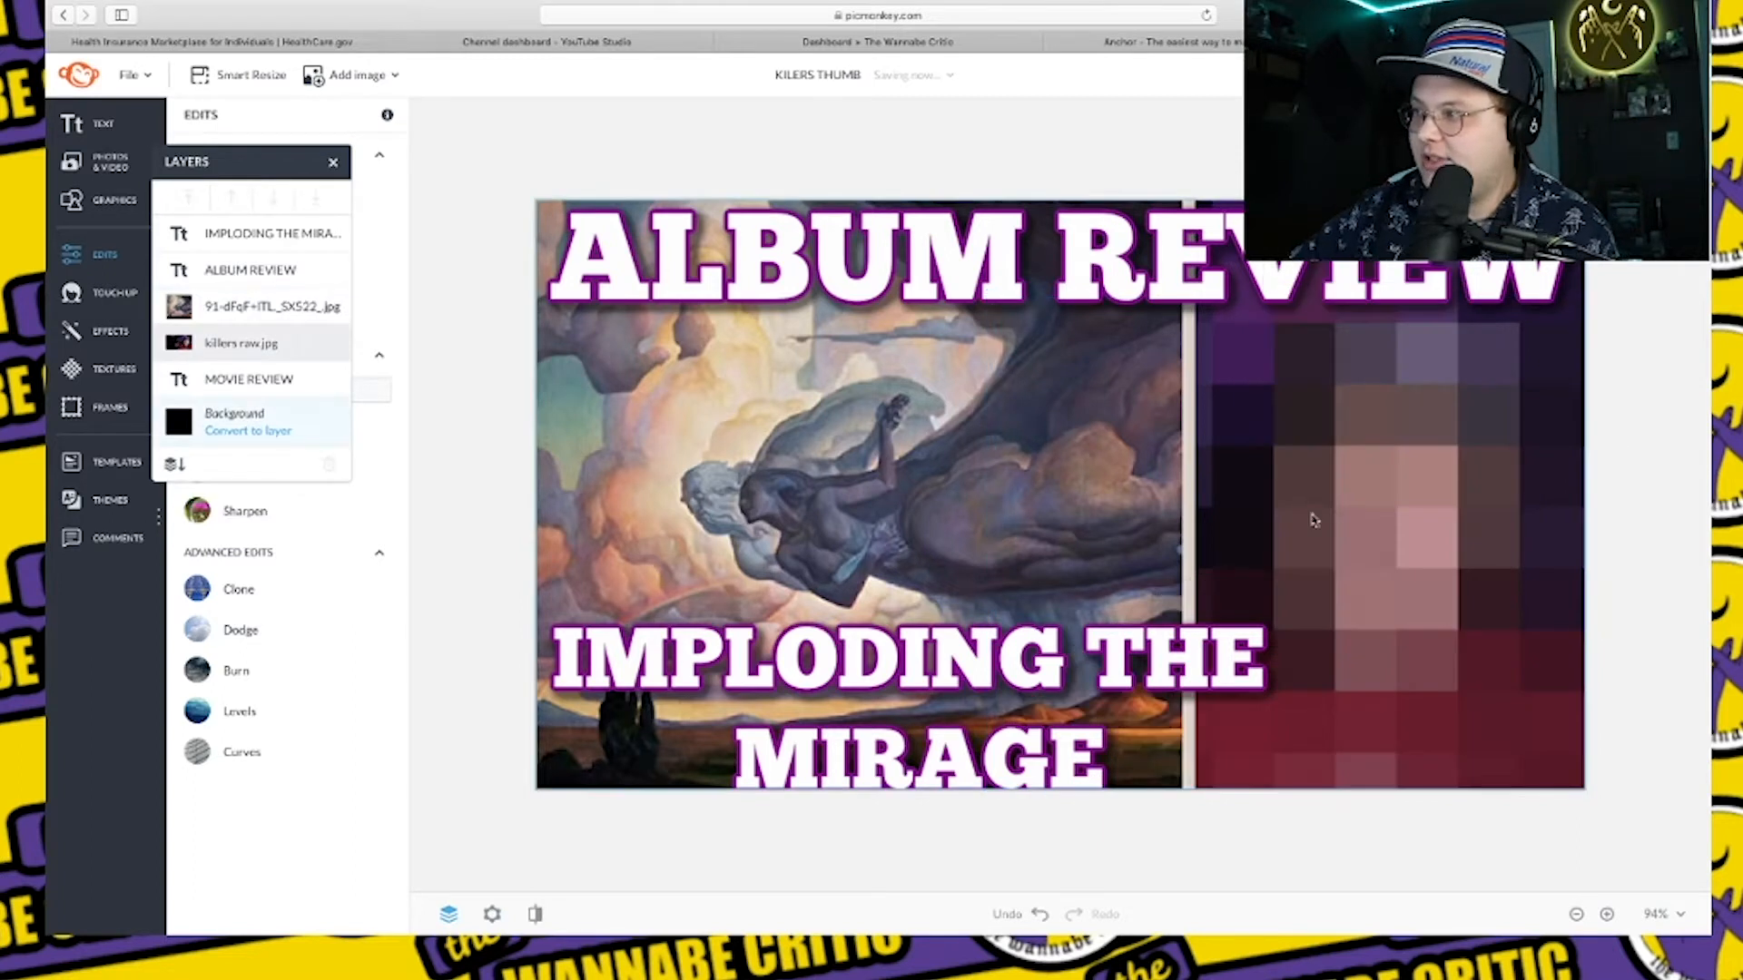
{"action": "left_click", "coordinate": [1483, 574]}
{"action": "key", "text": "Delete"}
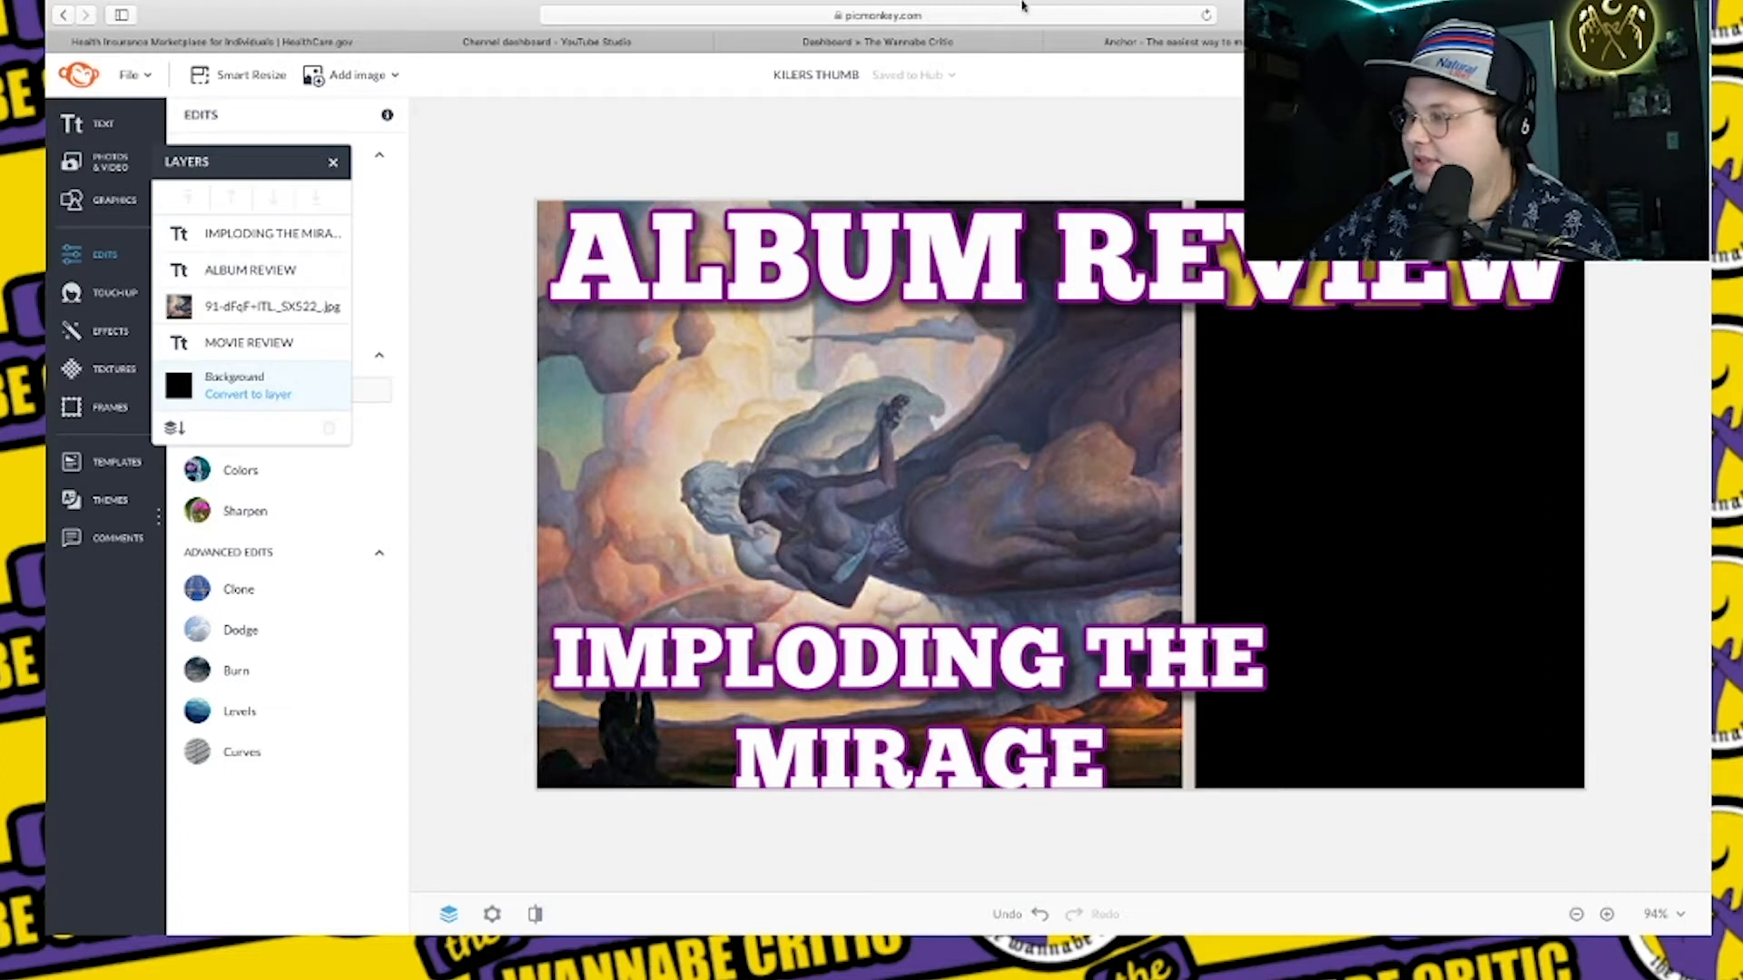
{"action": "left_click", "coordinate": [850, 520]}
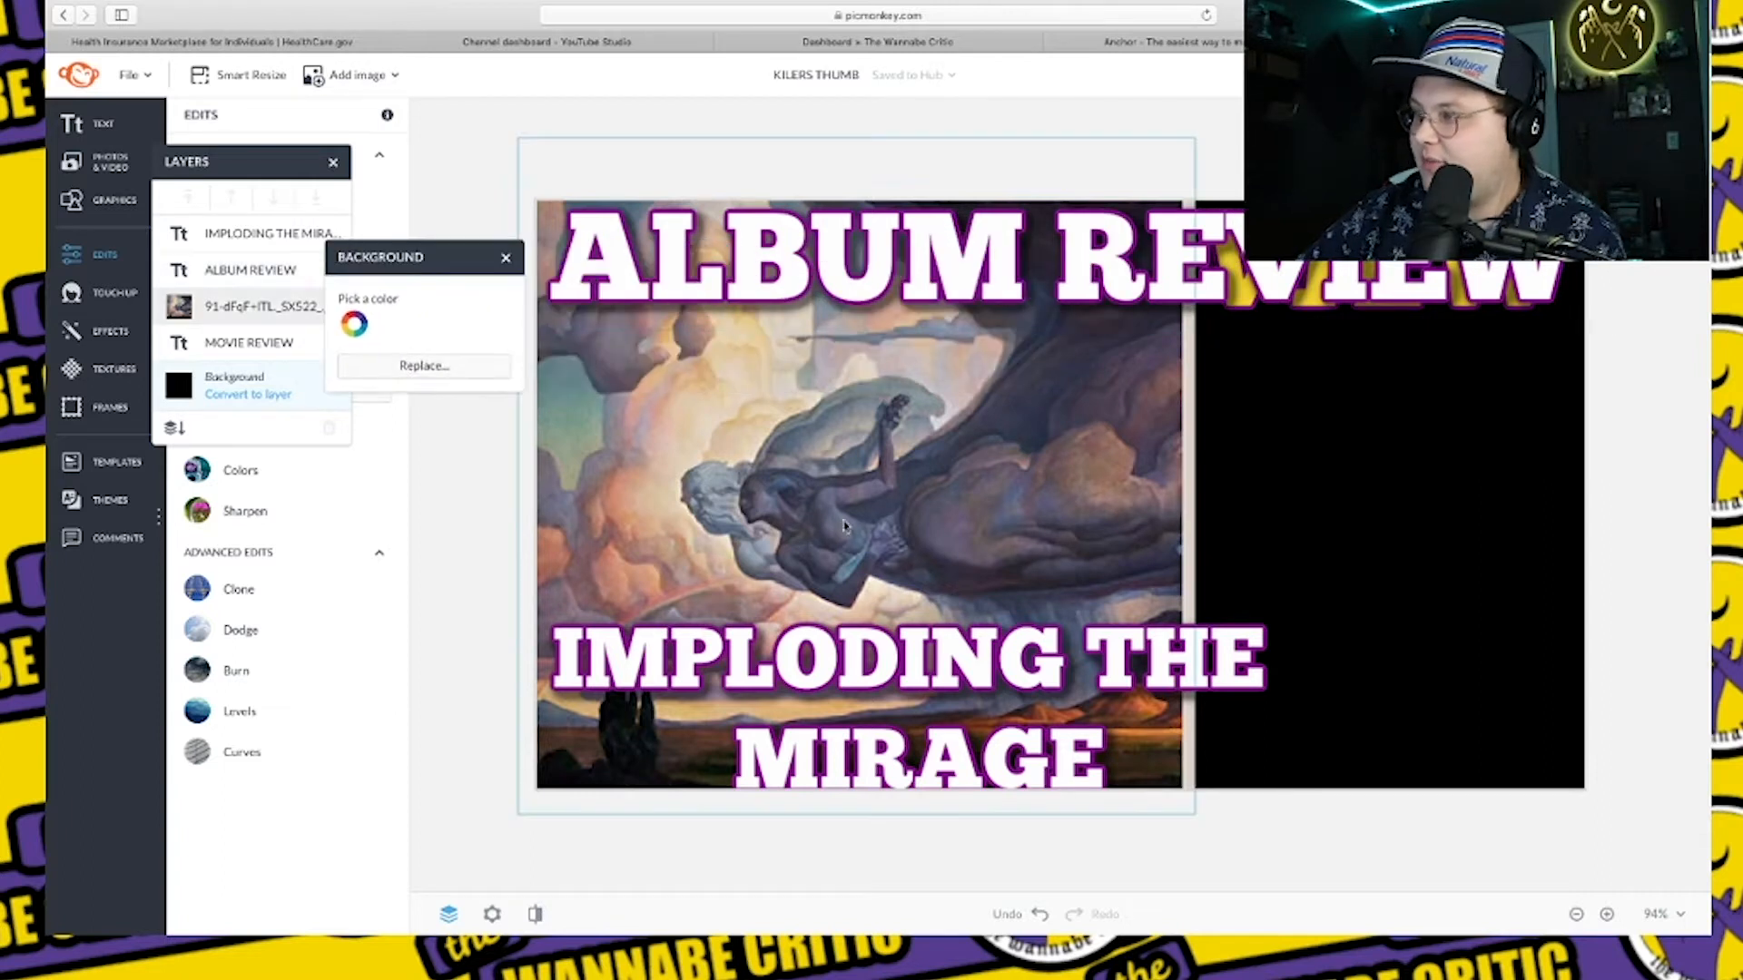
{"action": "key", "text": "Delete"}
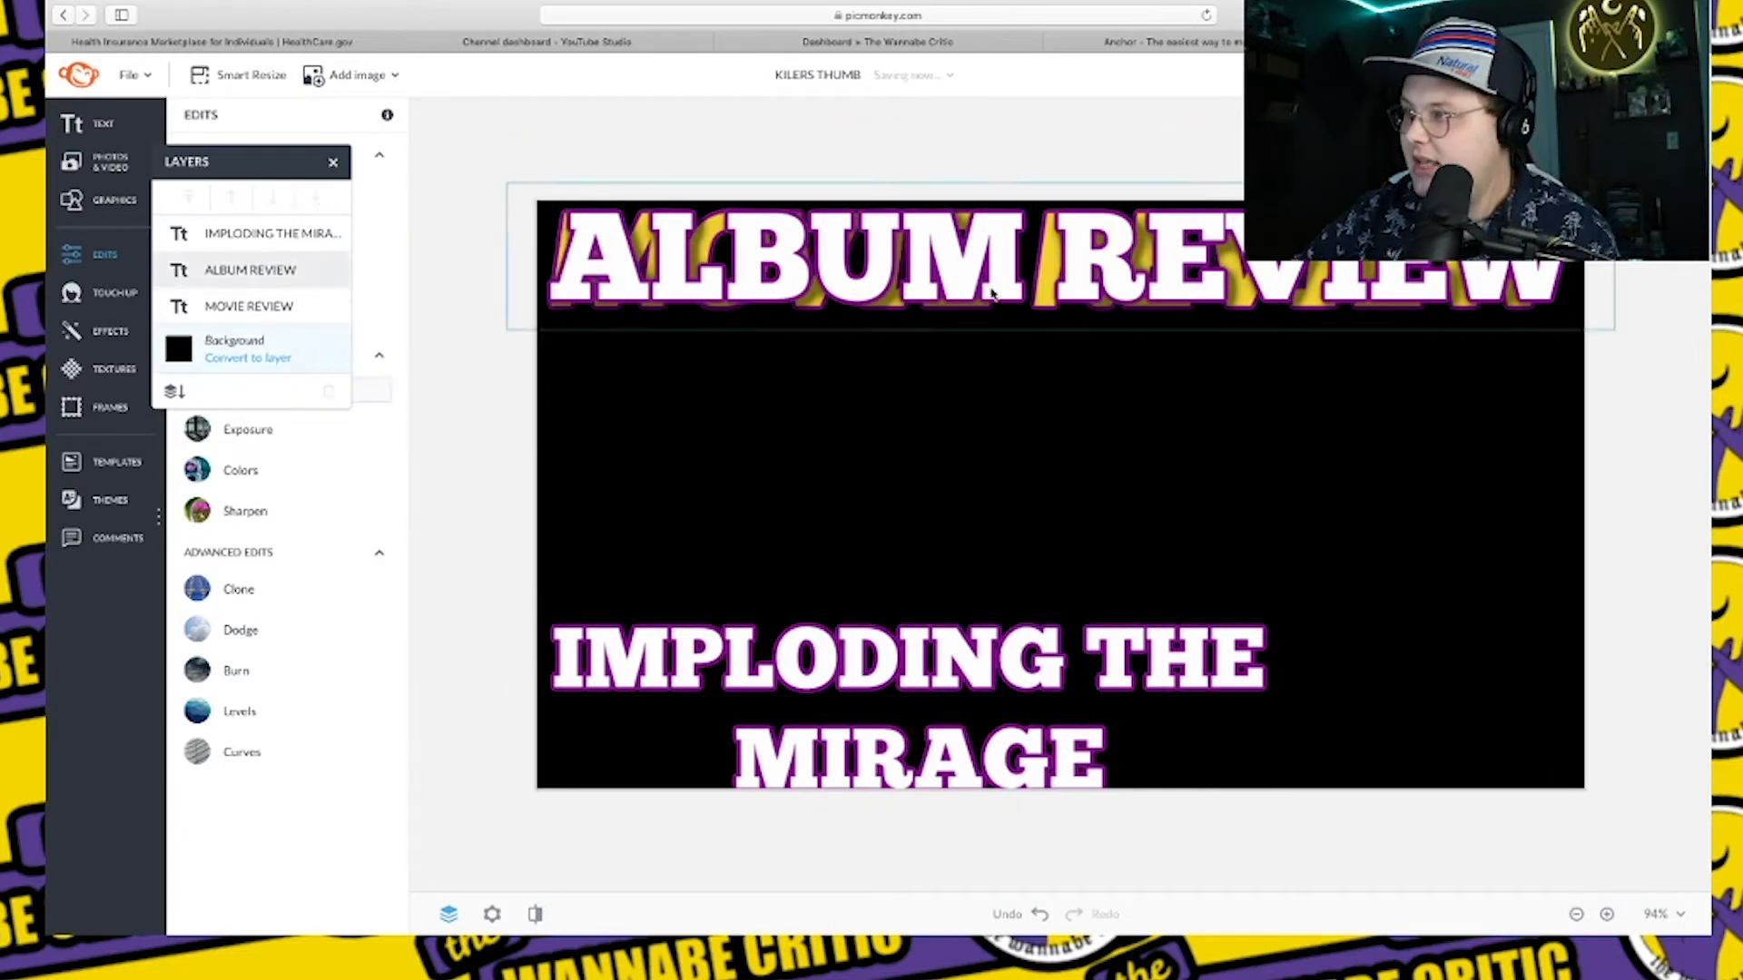
{"action": "key", "text": "Delete"}
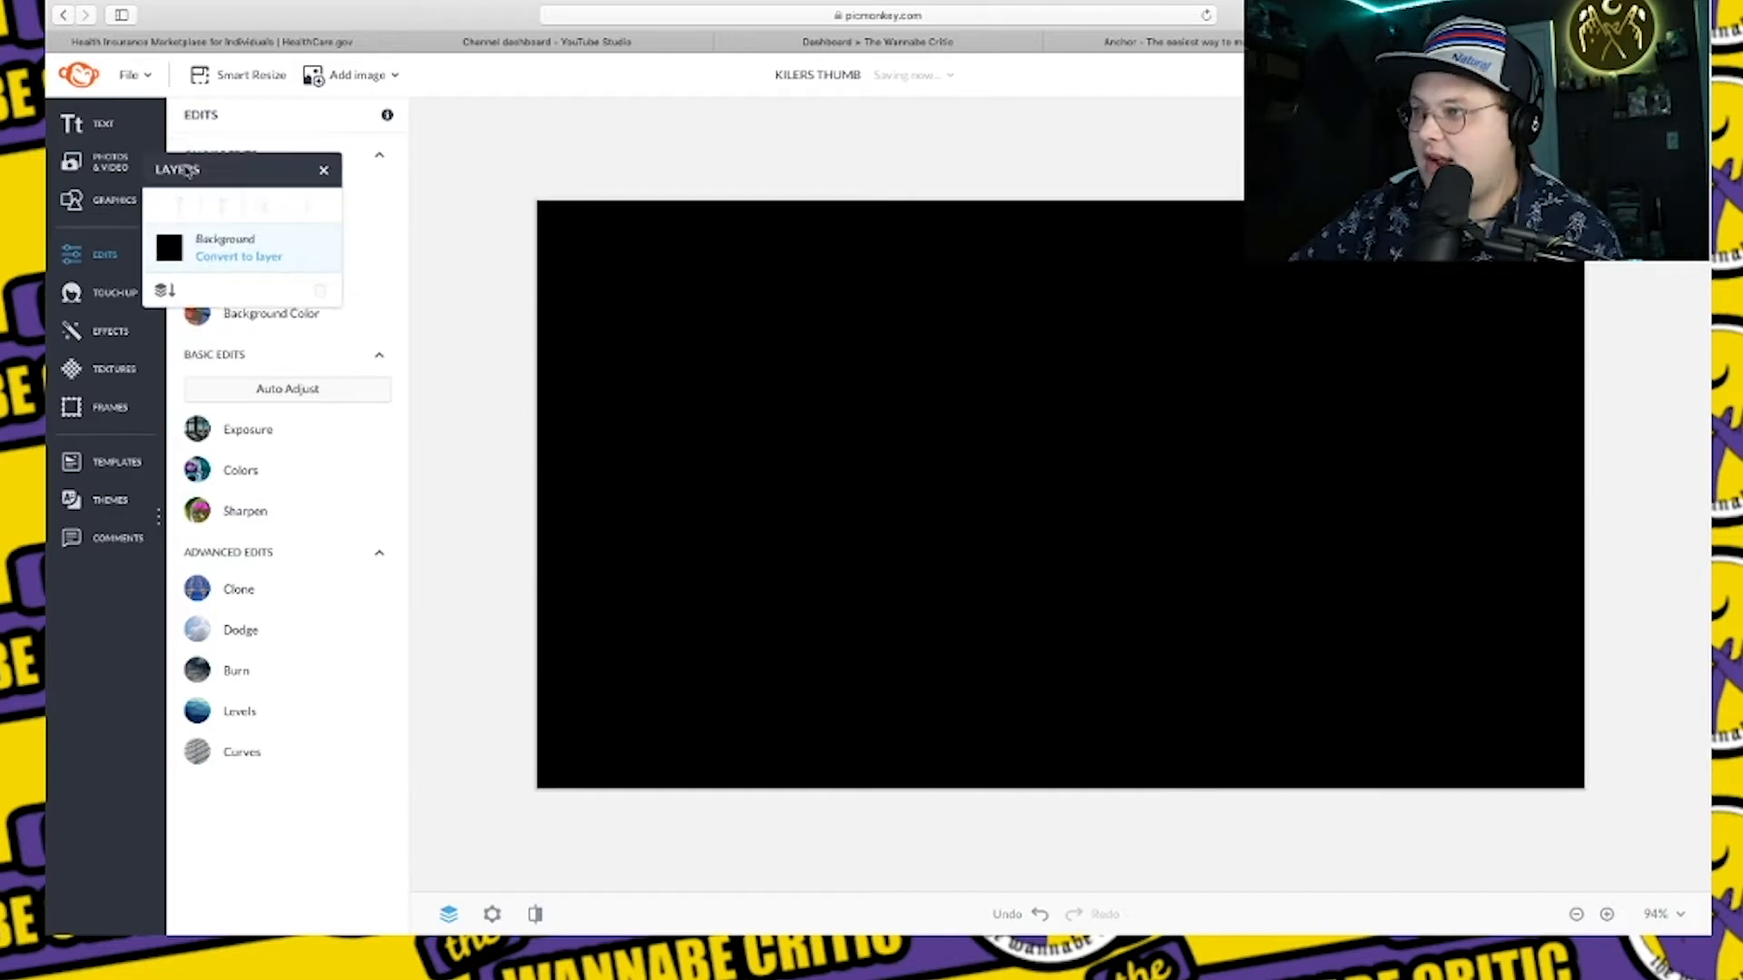
Add the desktop screenshot to the blank canvas, then paste a duplicate of it and align the copy exactly over the original.
{"action": "left_click_drag", "start_coordinate": [255, 164], "coordinate": [166, 158]}
{"action": "left_click", "coordinate": [220, 317]}
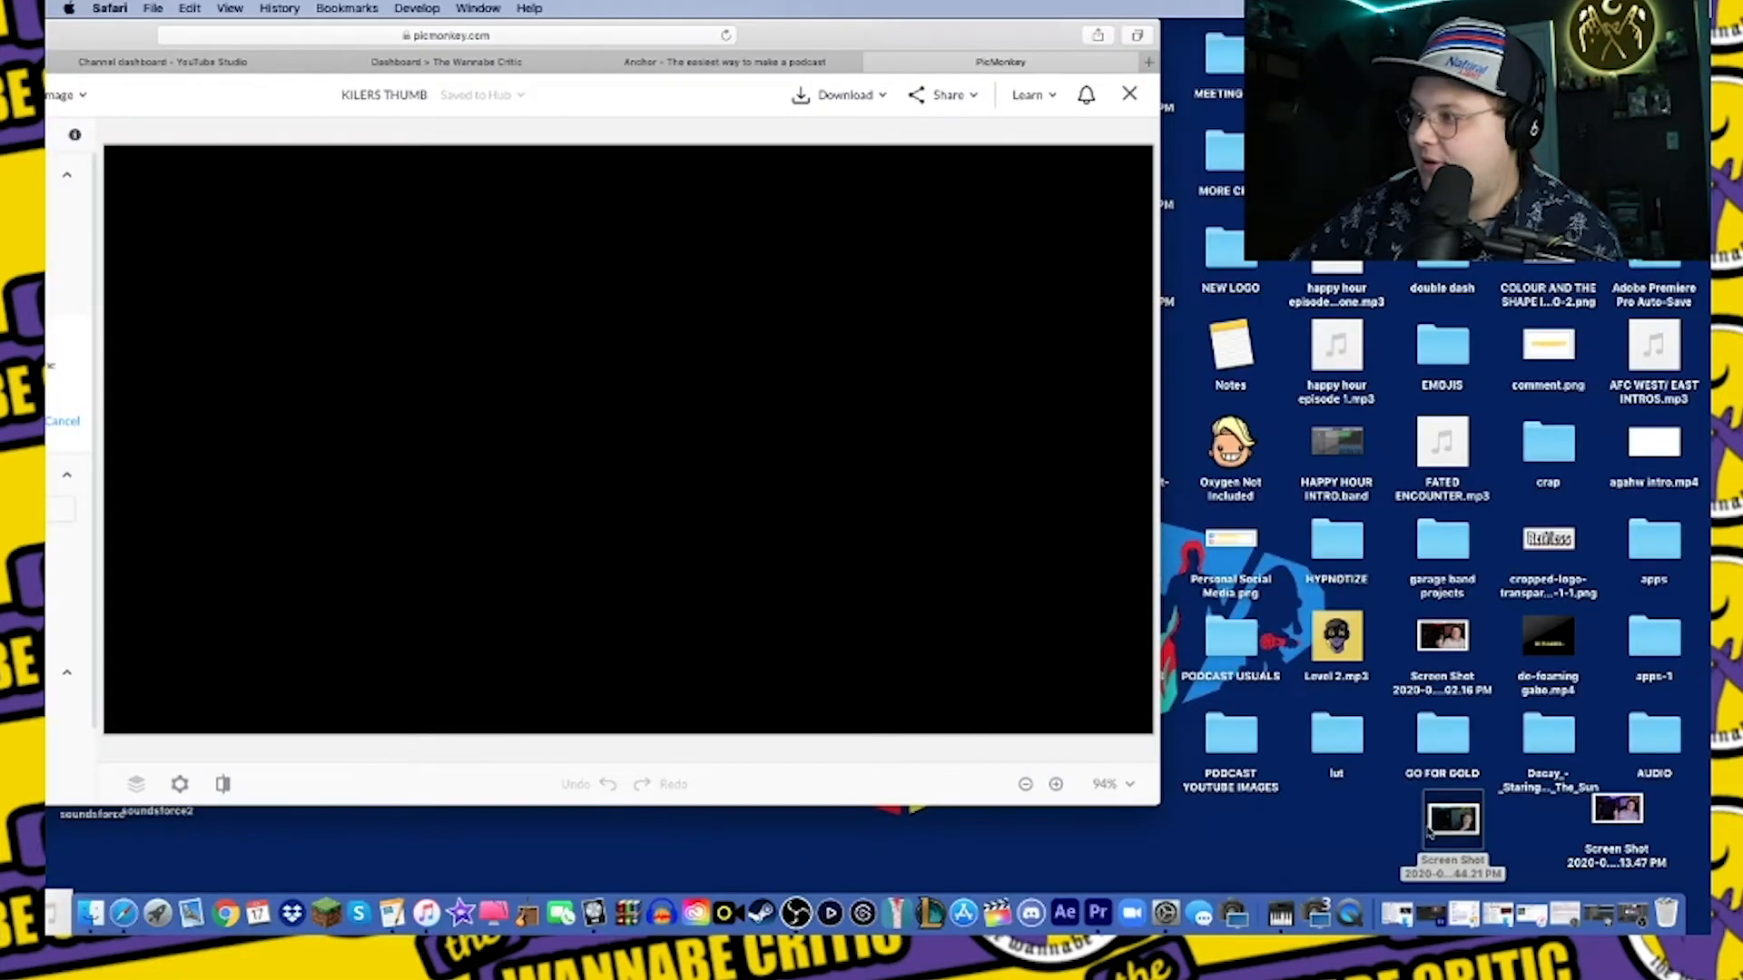
{"action": "left_click_drag", "start_coordinate": [1432, 828], "coordinate": [902, 474]}
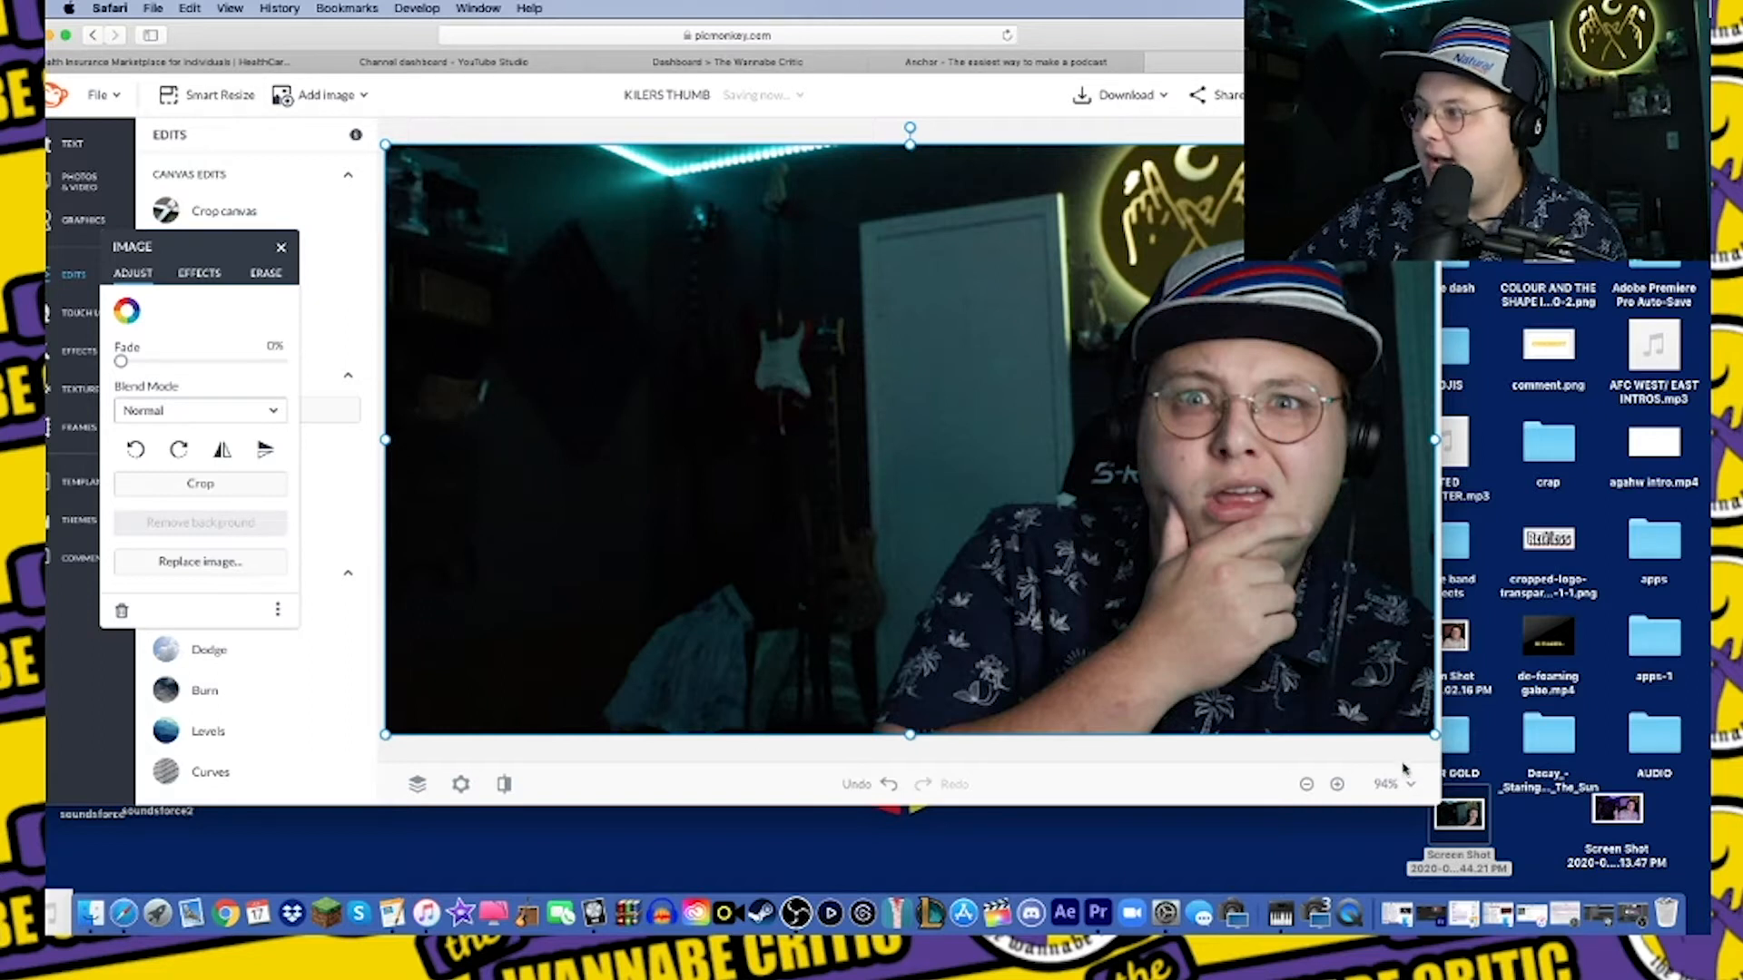
{"action": "left_click", "coordinate": [65, 36]}
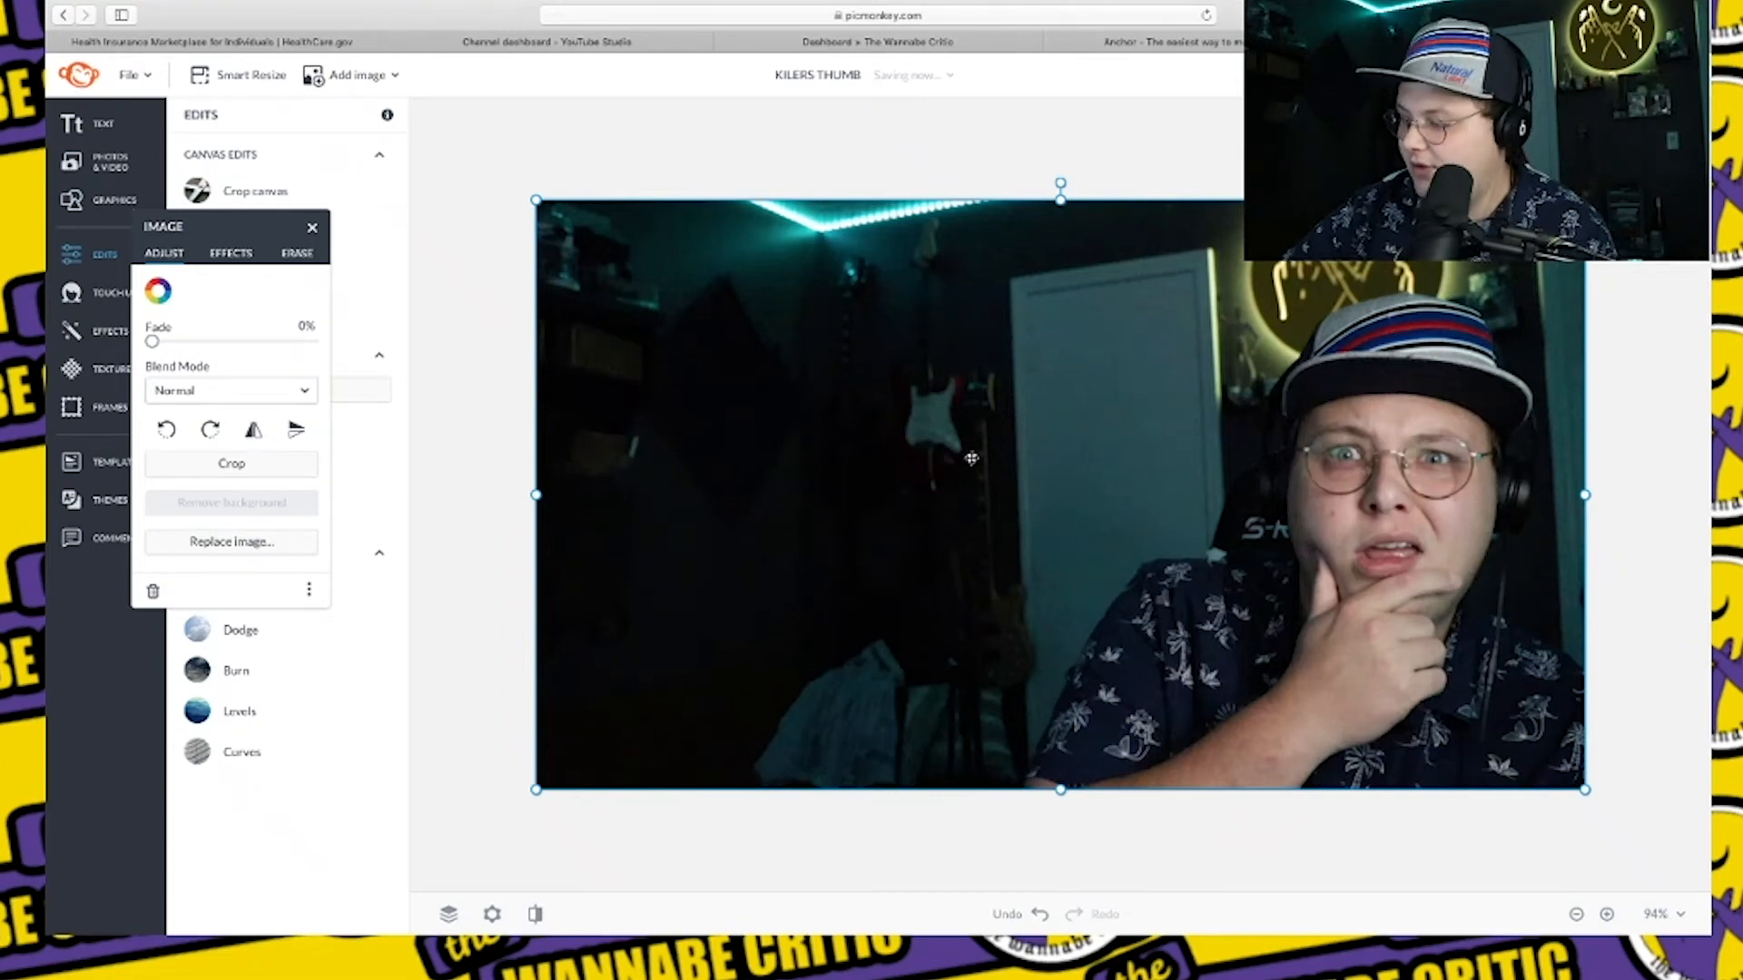
{"action": "key", "text": "super+v"}
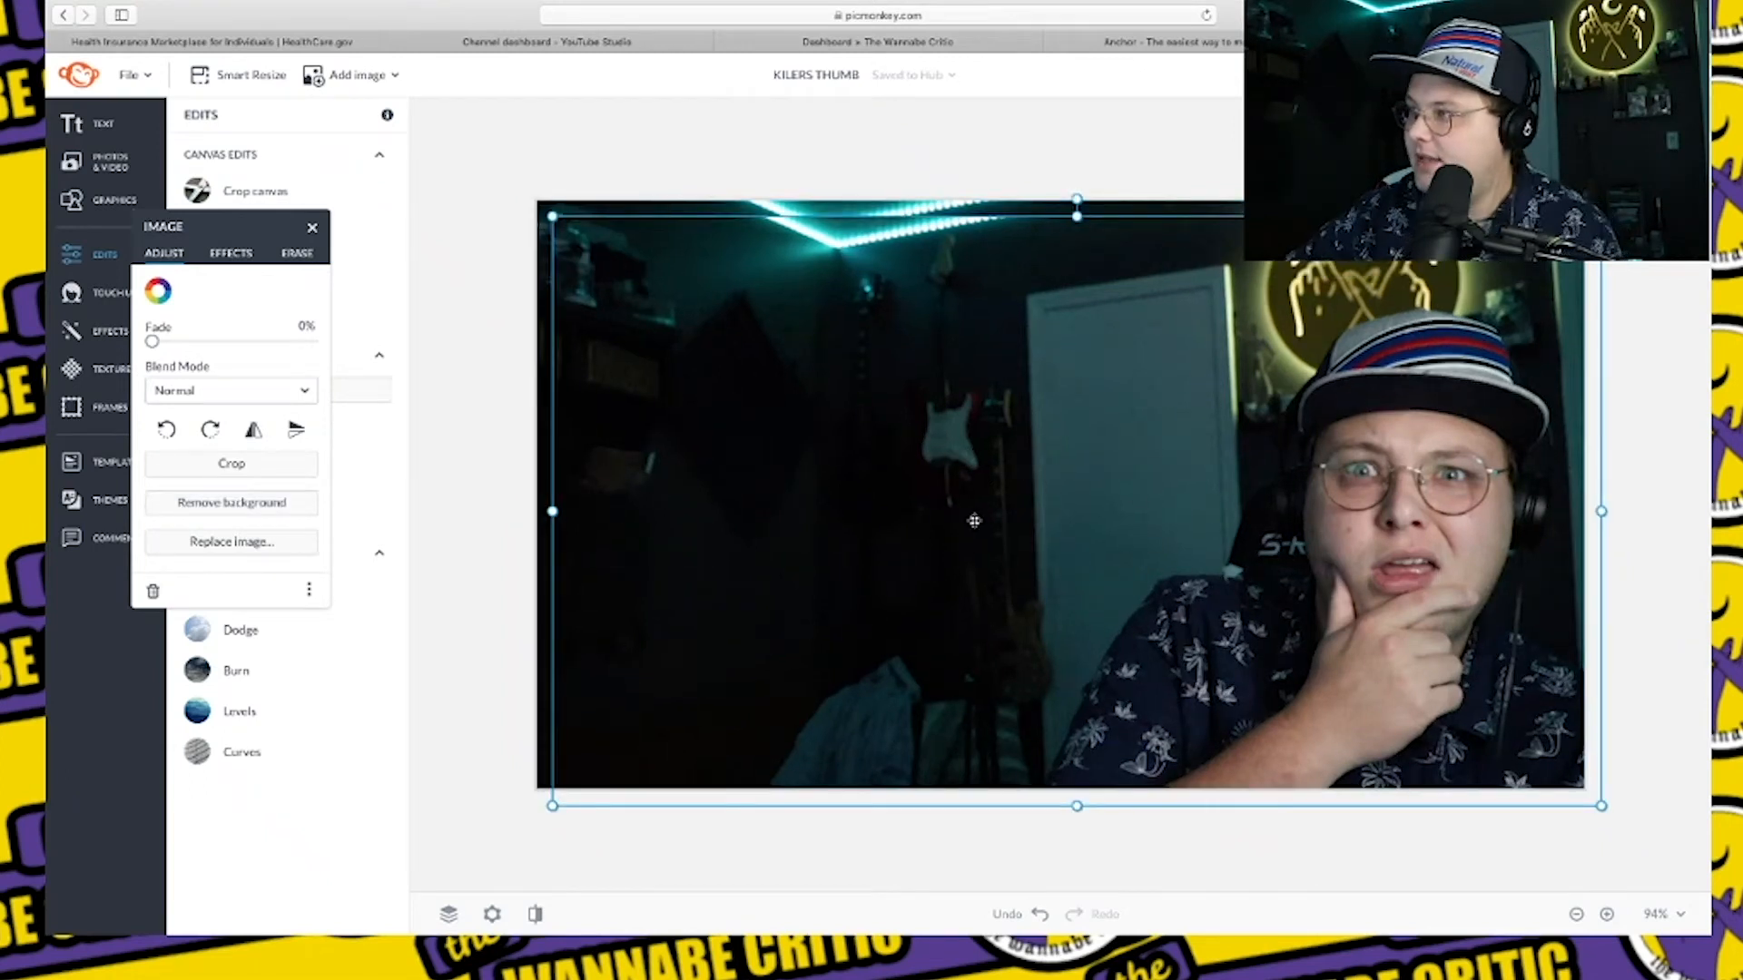
{"action": "left_click_drag", "start_coordinate": [966, 510], "coordinate": [955, 498]}
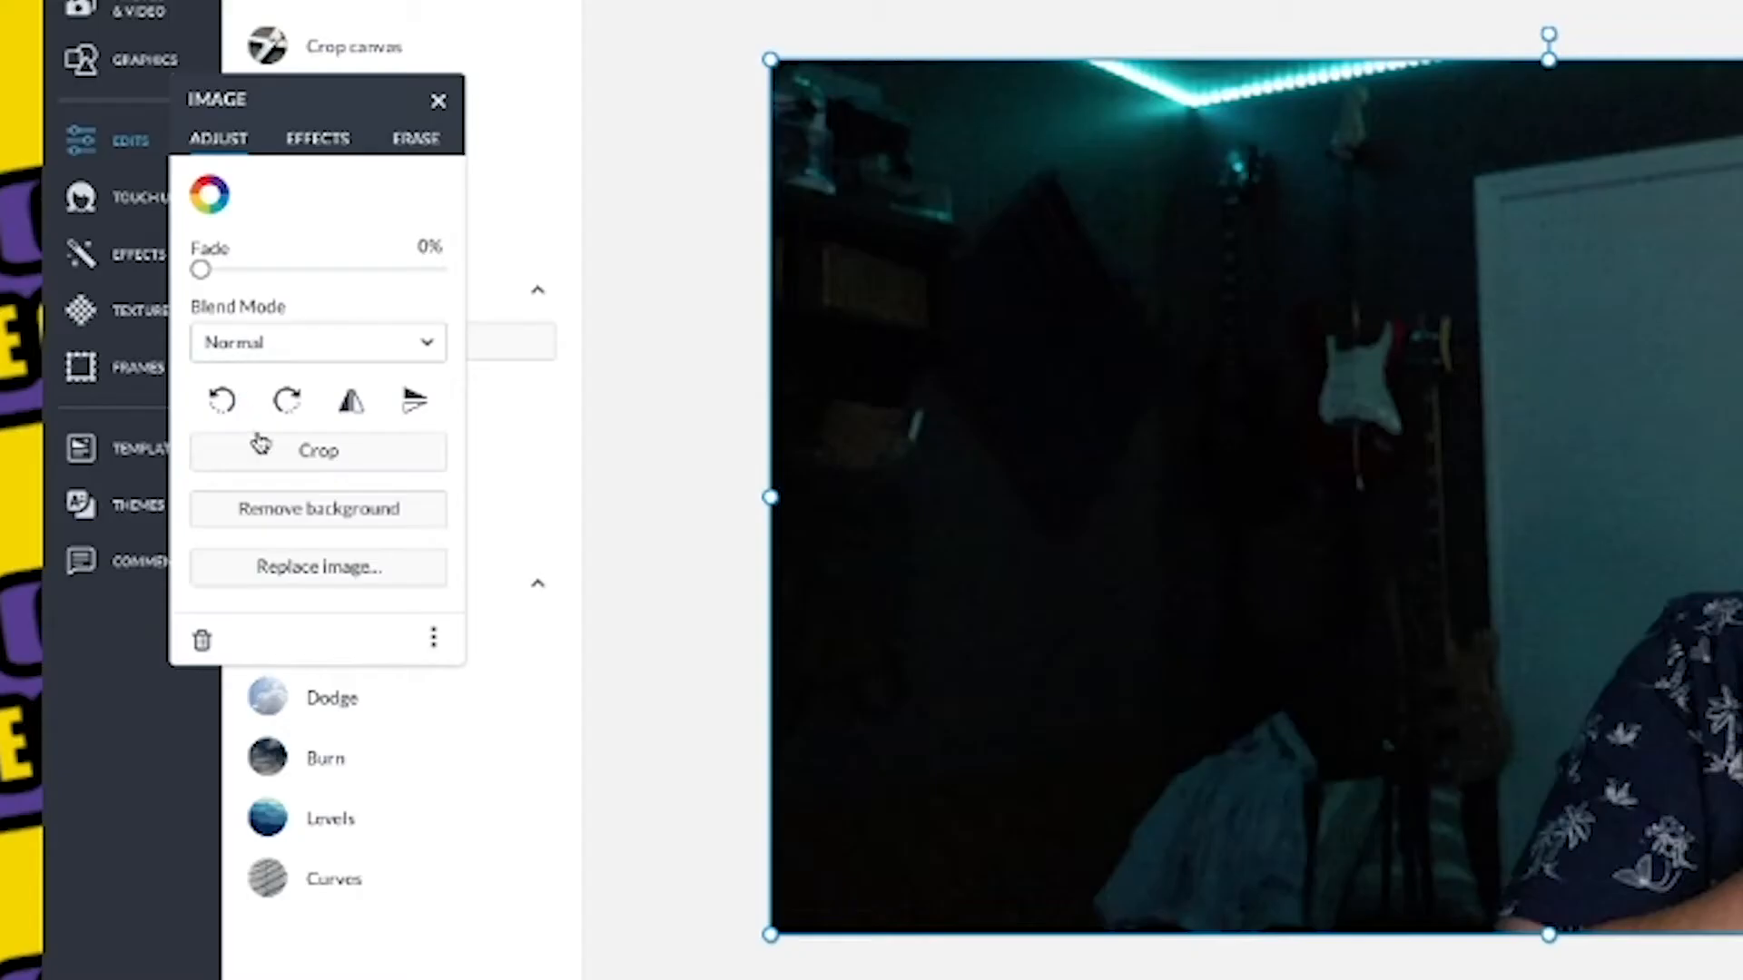
Crop the duplicate photo from the left and the top so that it tightly frames the person, and apply the crop.
{"action": "left_click", "coordinate": [189, 458]}
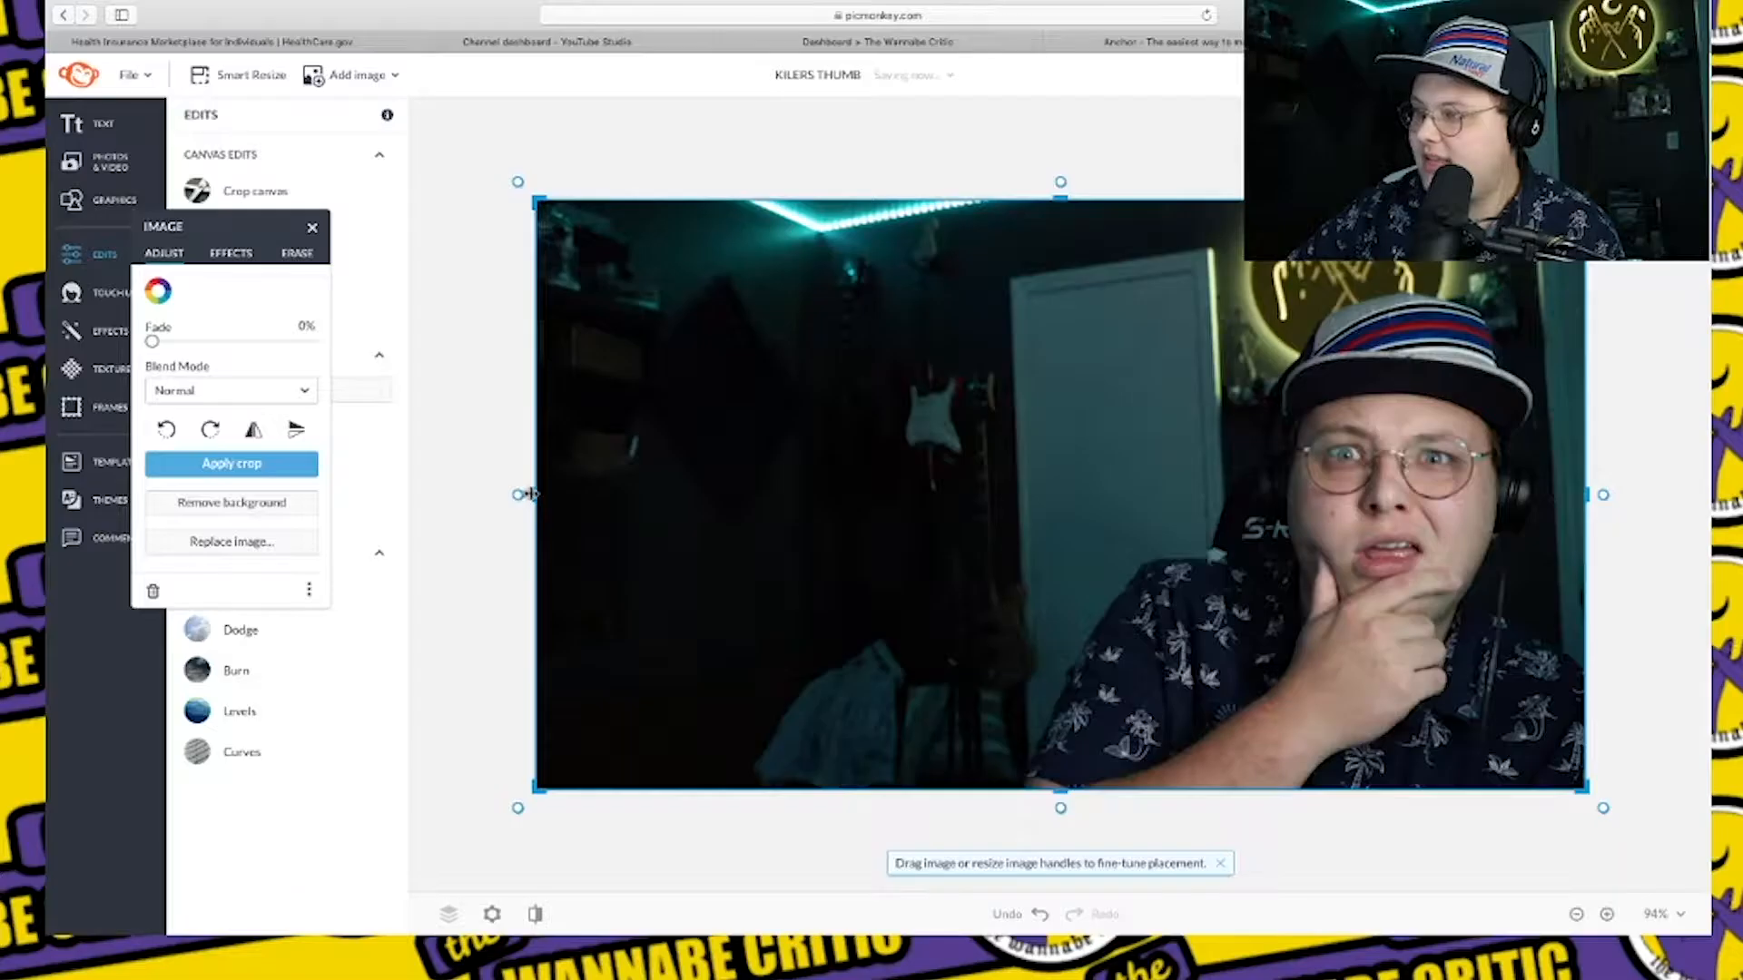
{"action": "left_click_drag", "start_coordinate": [743, 497], "coordinate": [1015, 497]}
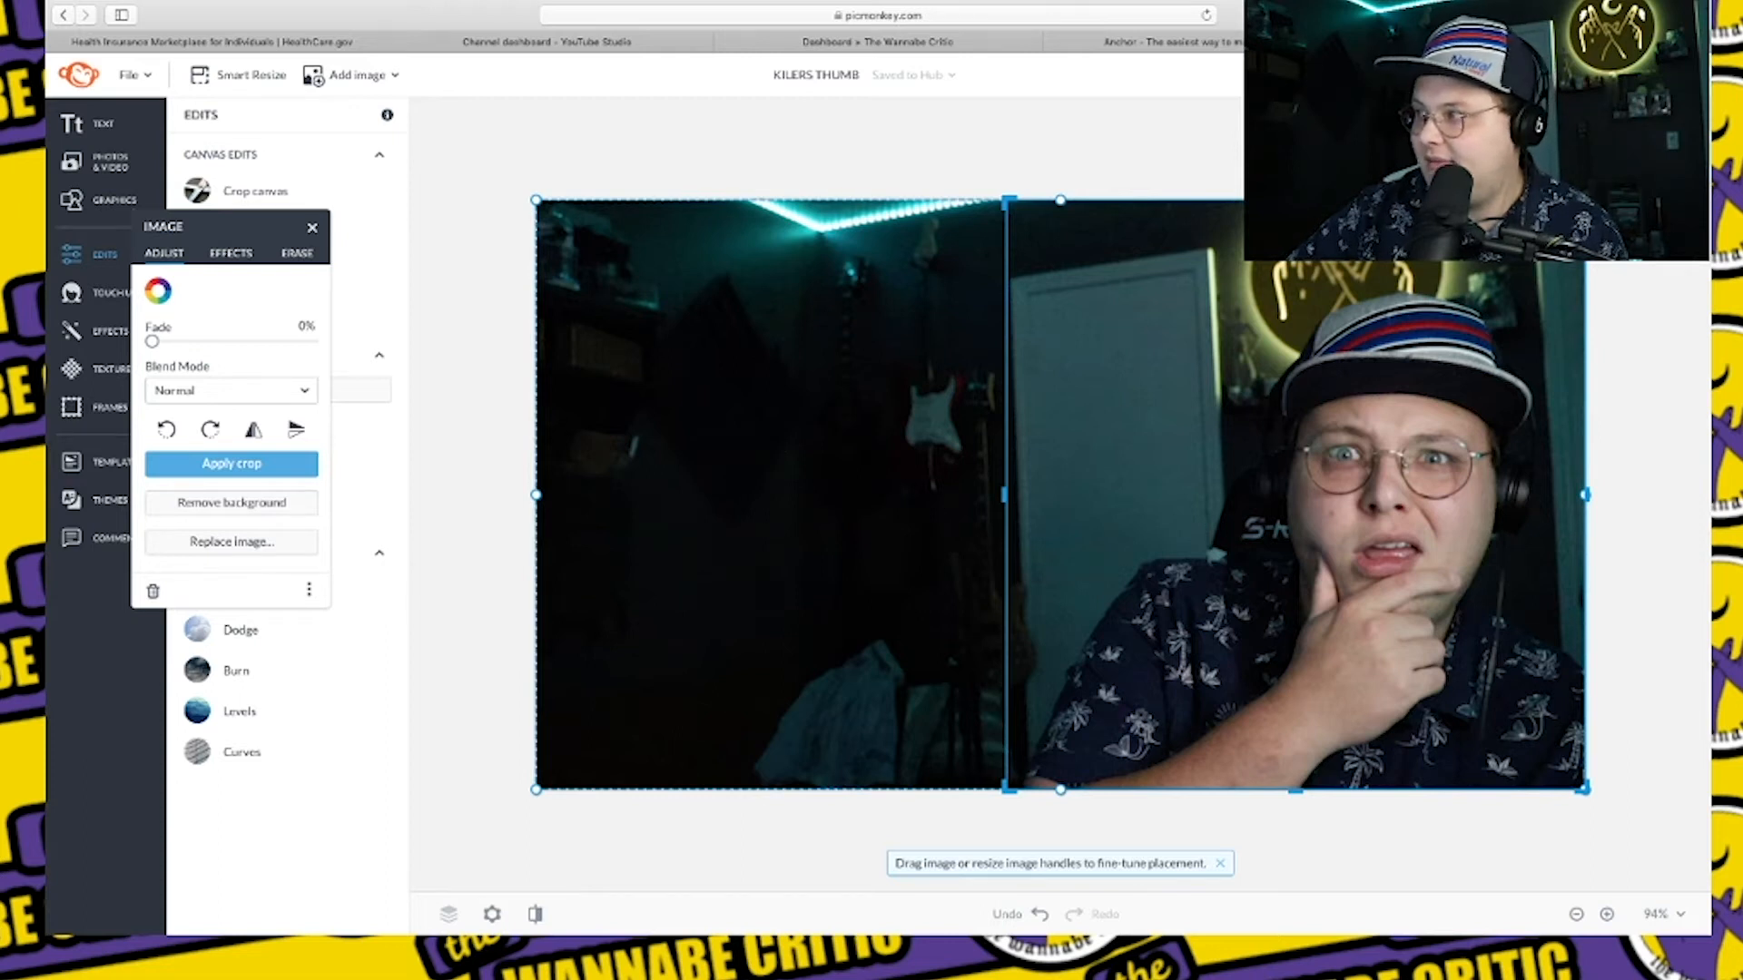
{"action": "left_click_drag", "start_coordinate": [1295, 200], "coordinate": [1304, 283]}
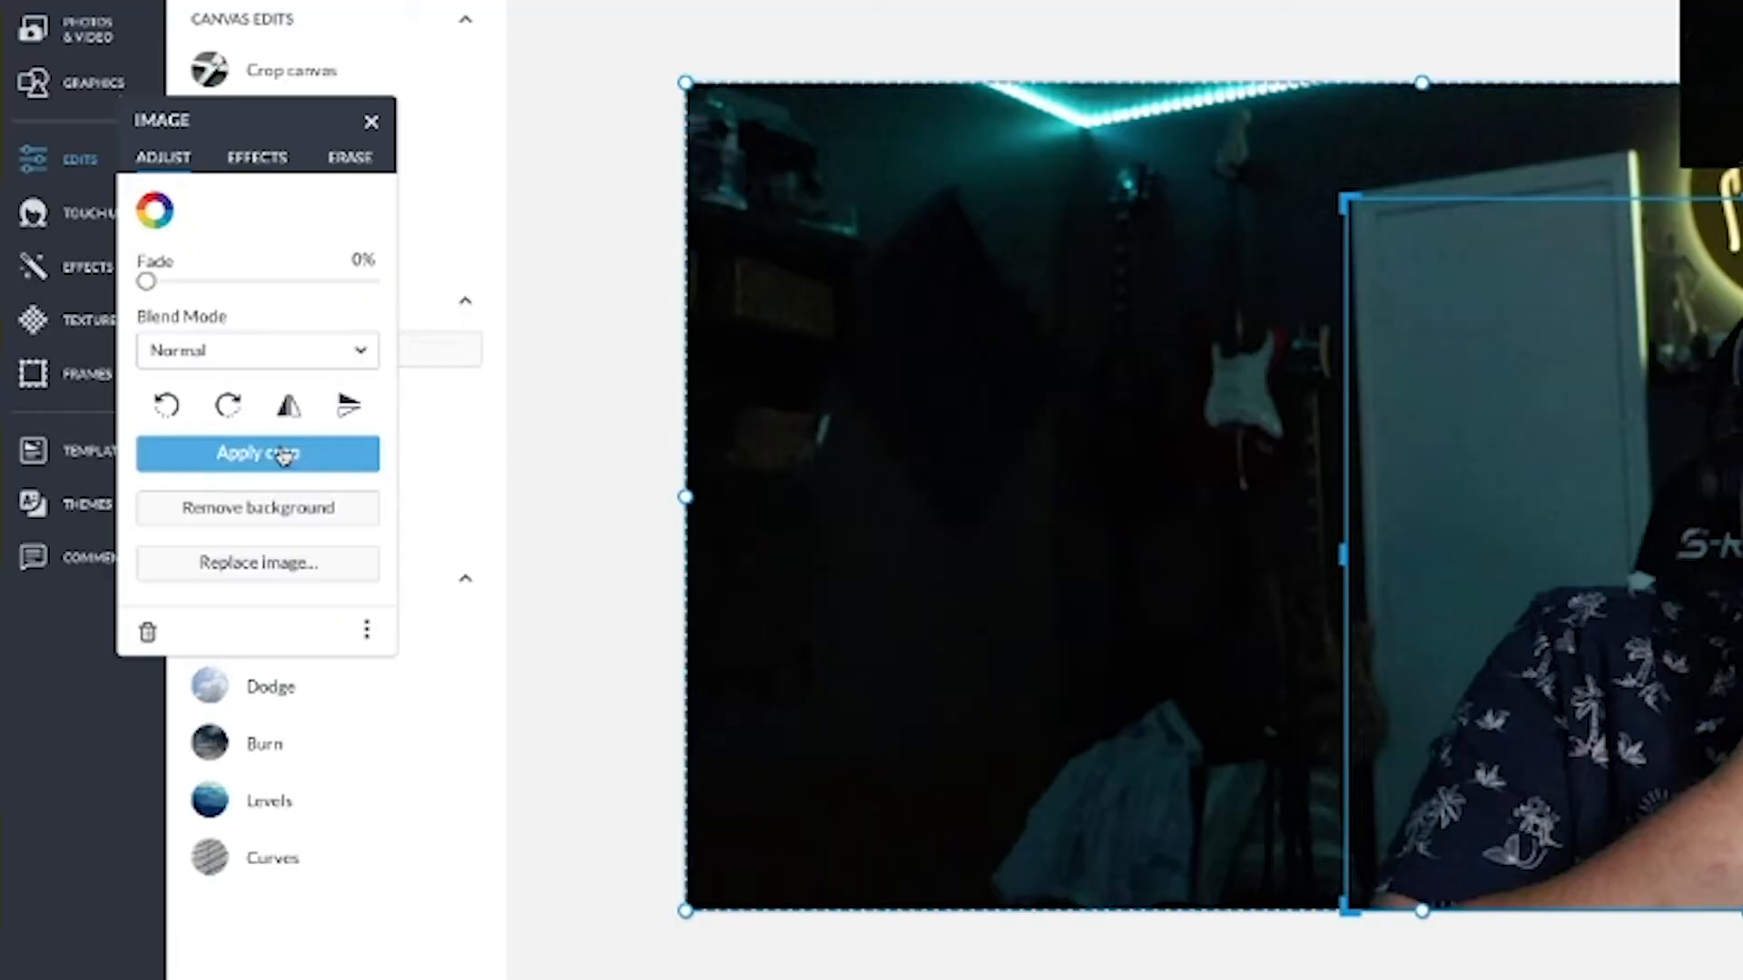
{"action": "left_click", "coordinate": [252, 465]}
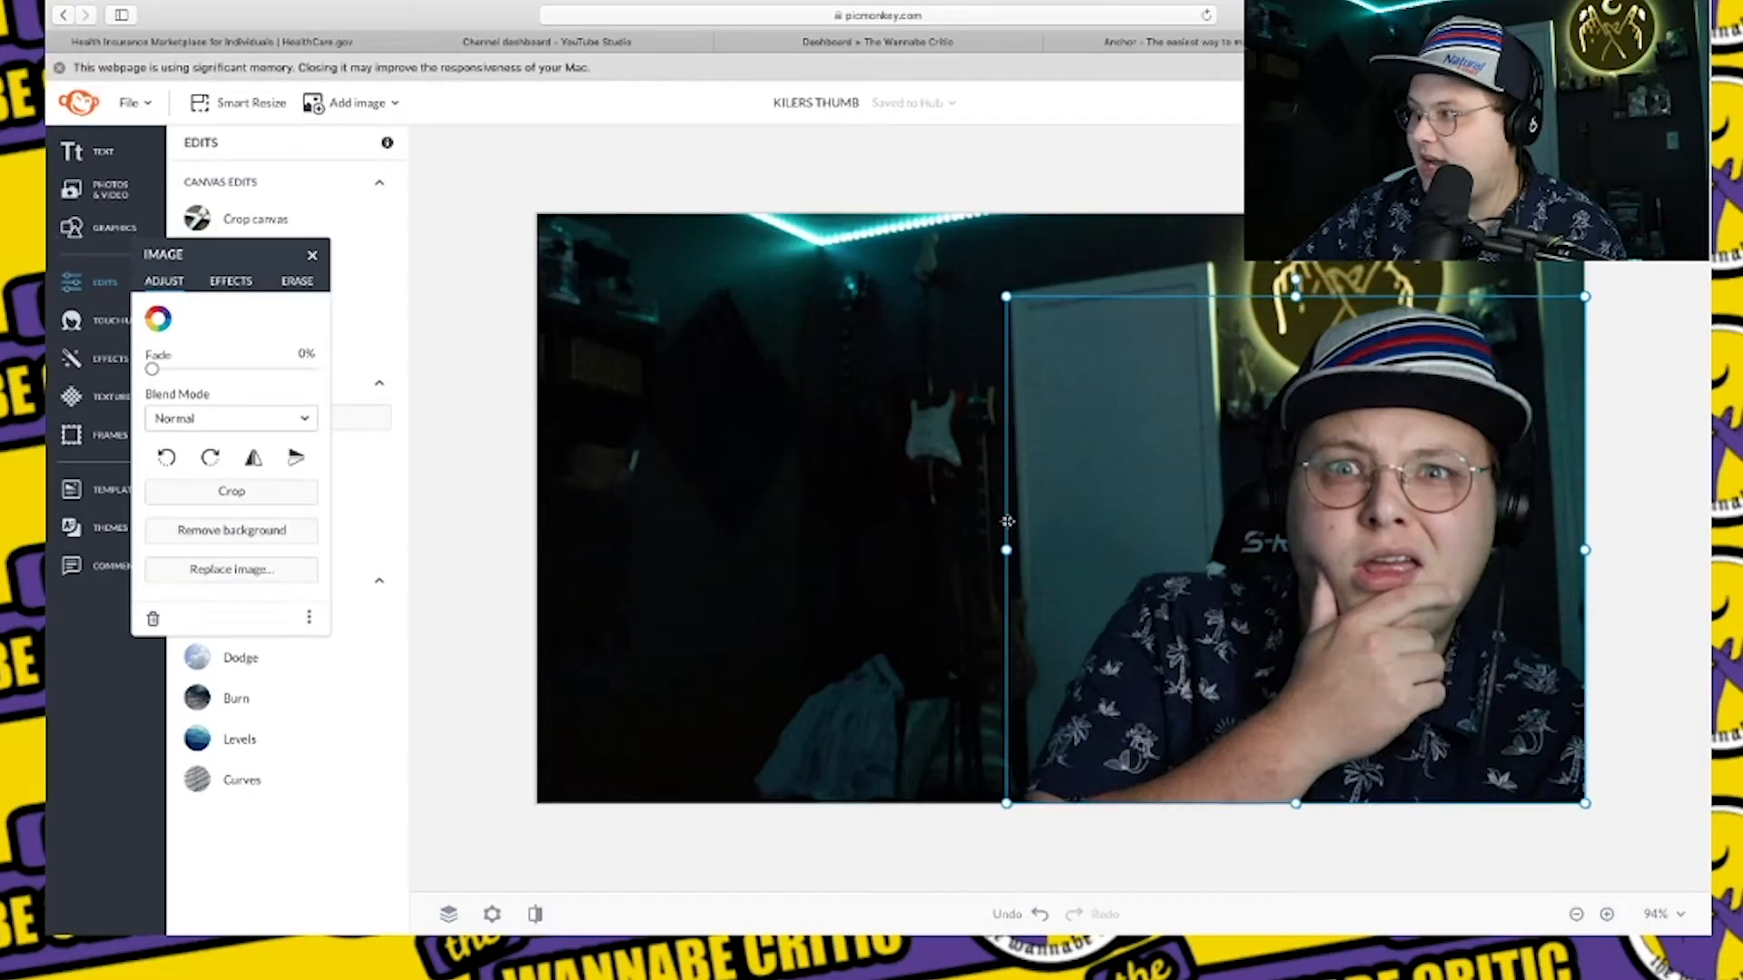
{"action": "left_click_drag", "start_coordinate": [1357, 579], "coordinate": [1446, 584]}
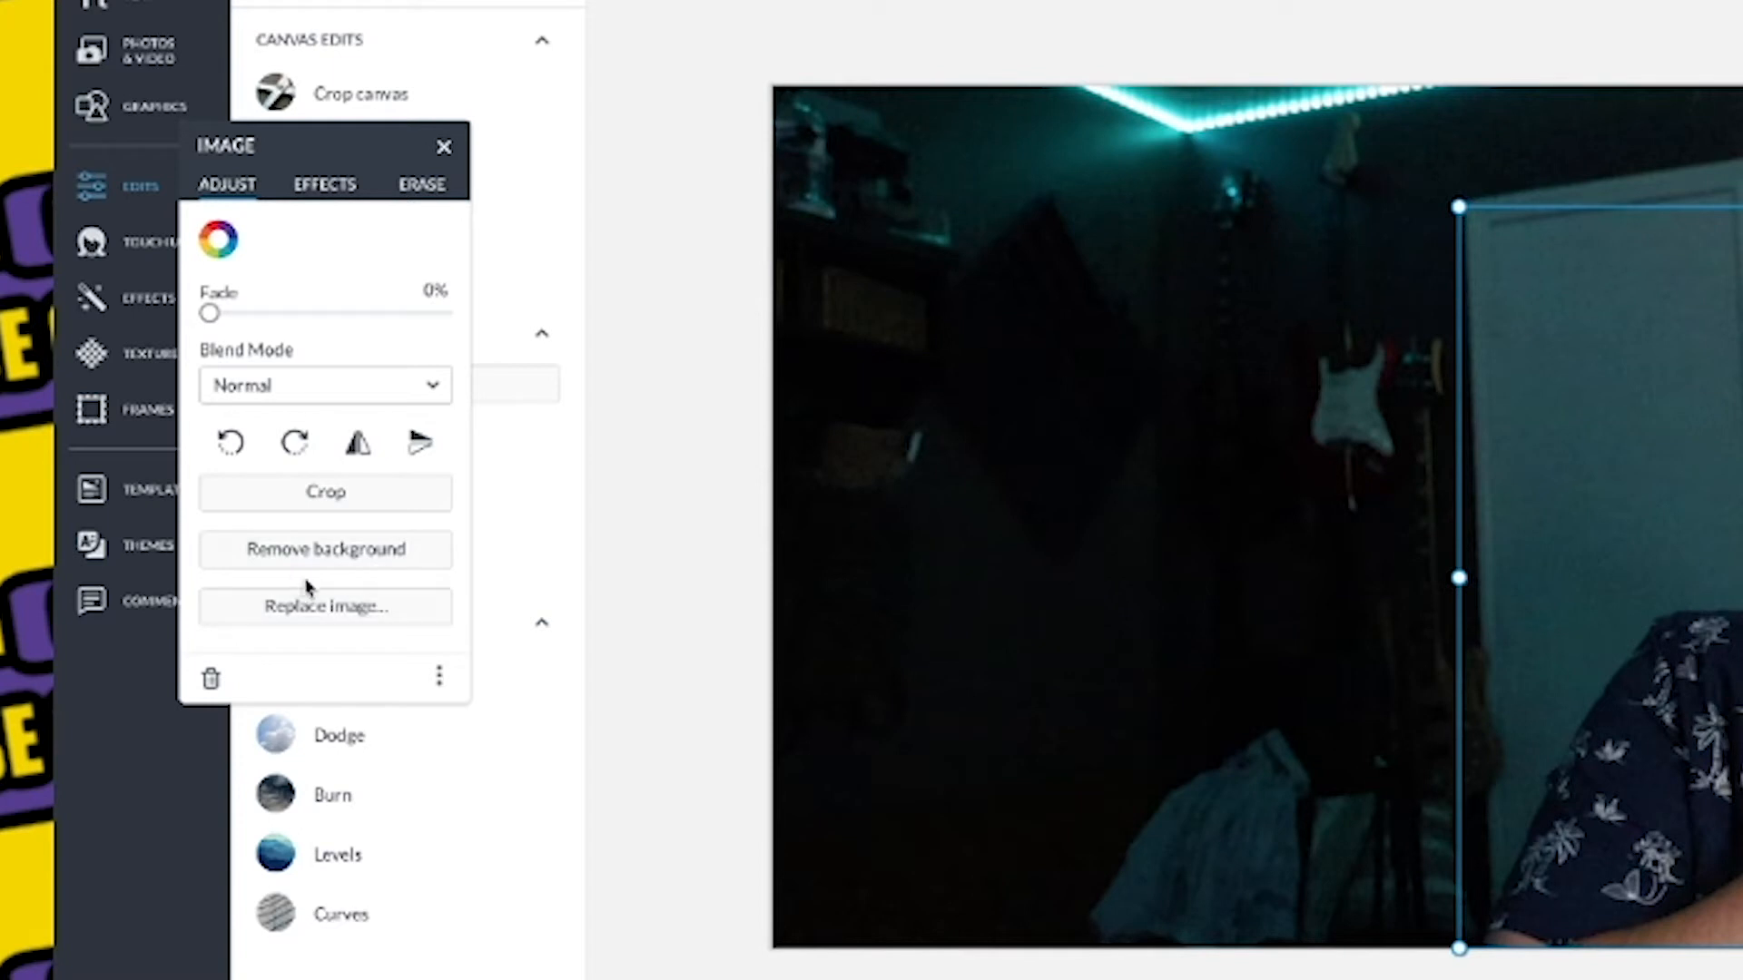
Remove the background from the cropped copy of the photo.
{"action": "mouse_move", "coordinate": [295, 563]}
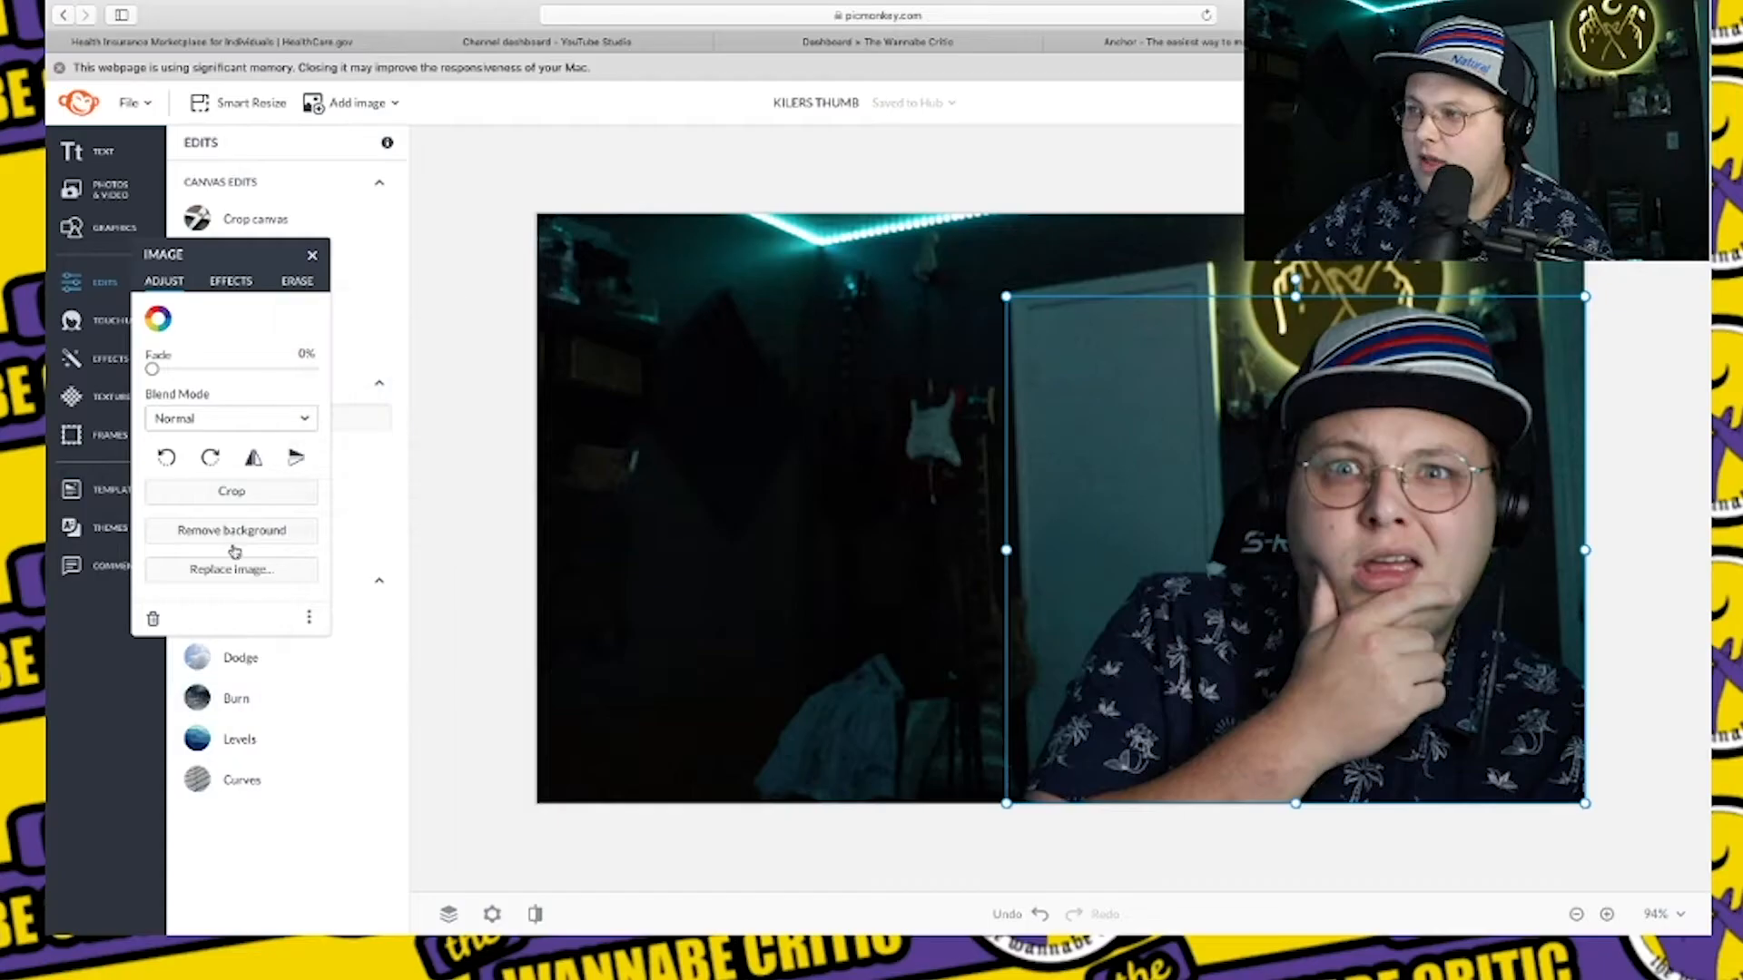
{"action": "left_click", "coordinate": [299, 551]}
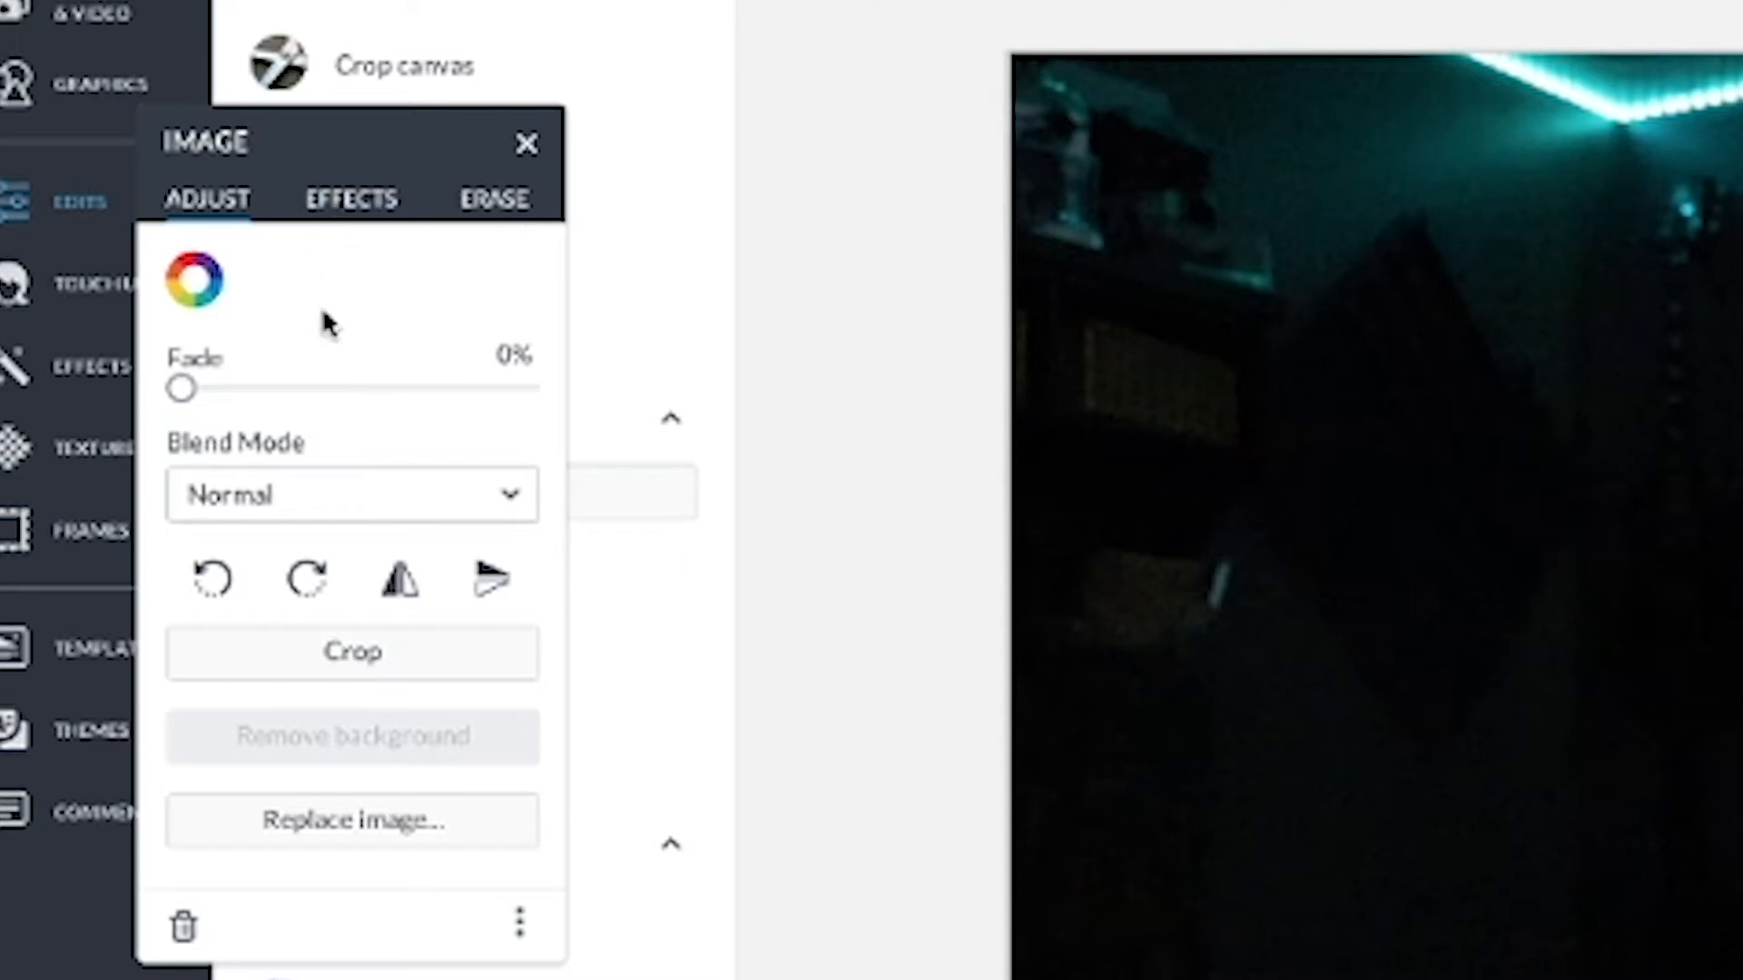
Apply a drop shadow to the person cutout and set the shadow's intensity to 17%.
{"action": "left_click_drag", "start_coordinate": [342, 136], "coordinate": [630, 19]}
{"action": "left_click", "coordinate": [626, 47]}
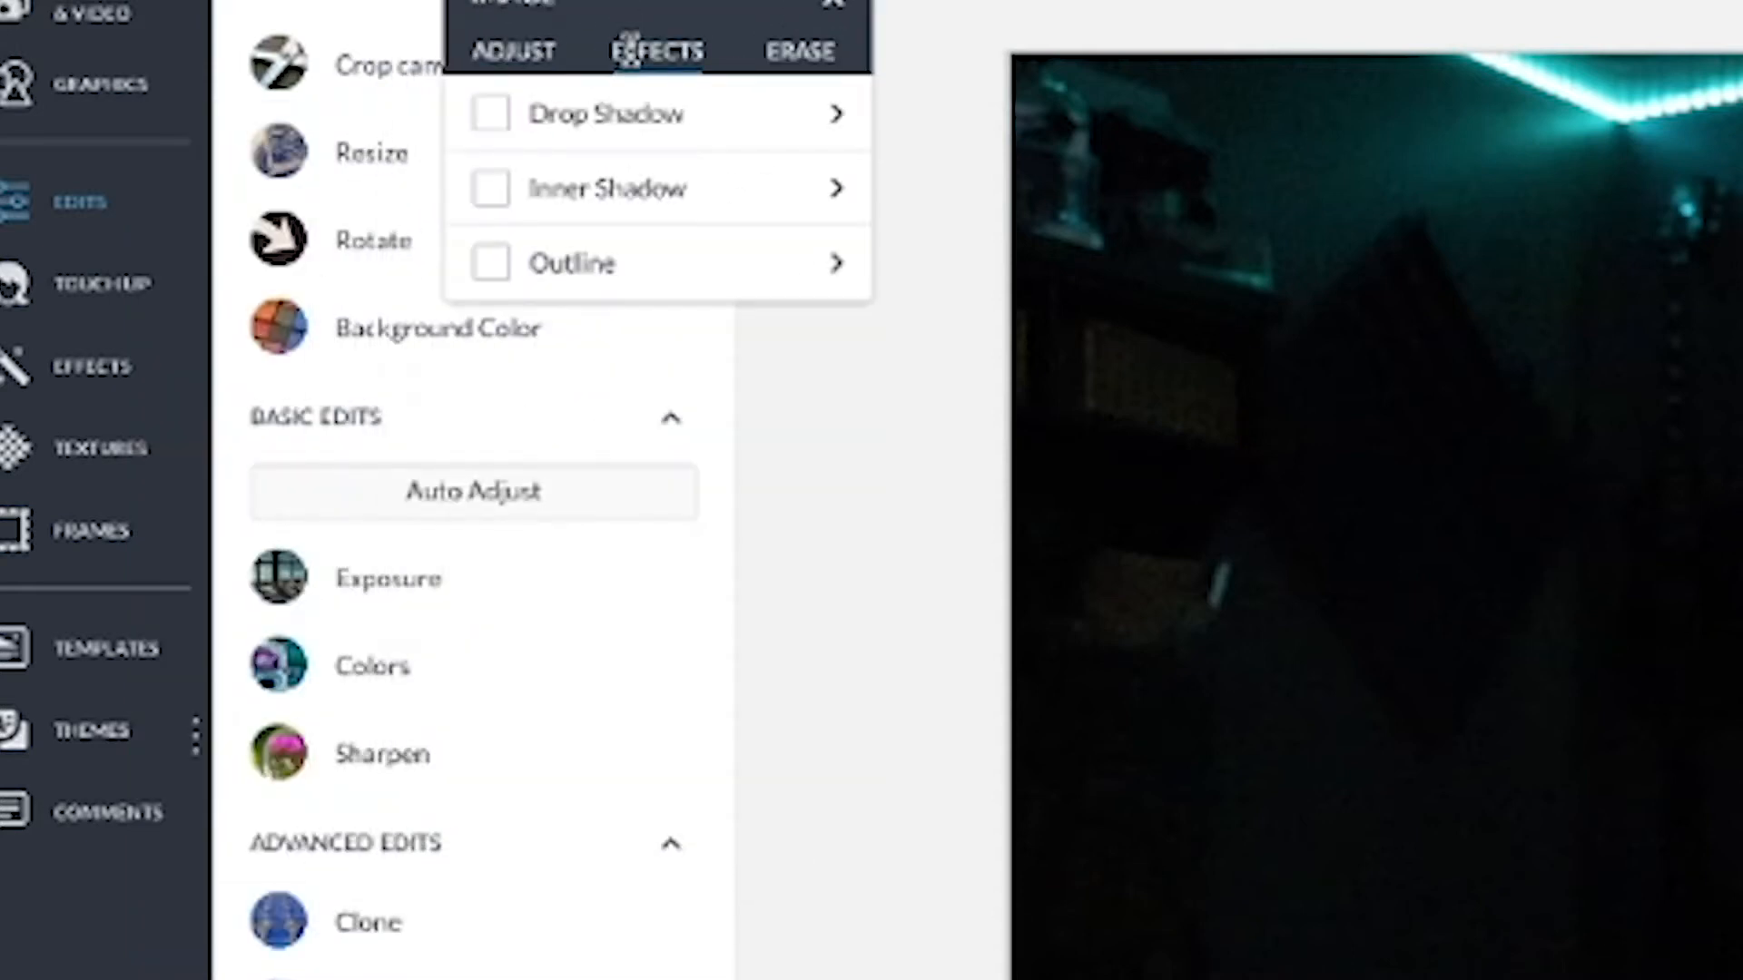
{"action": "left_click", "coordinate": [488, 116]}
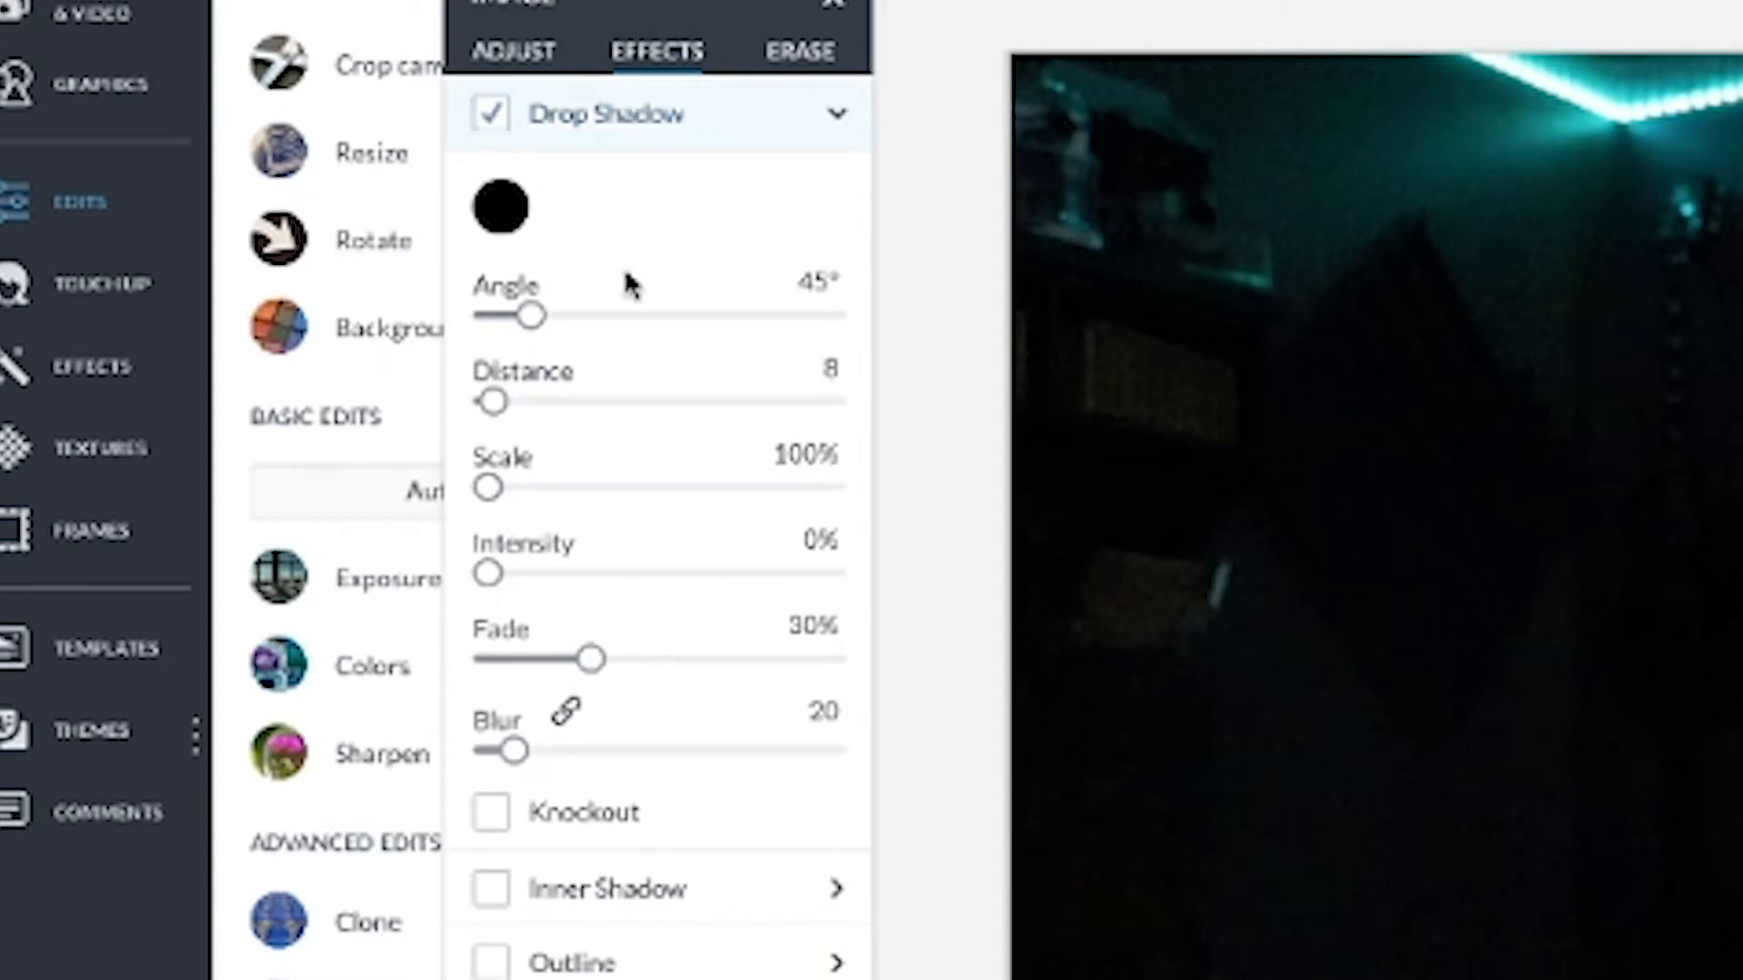
{"action": "left_click_drag", "start_coordinate": [488, 573], "coordinate": [544, 577]}
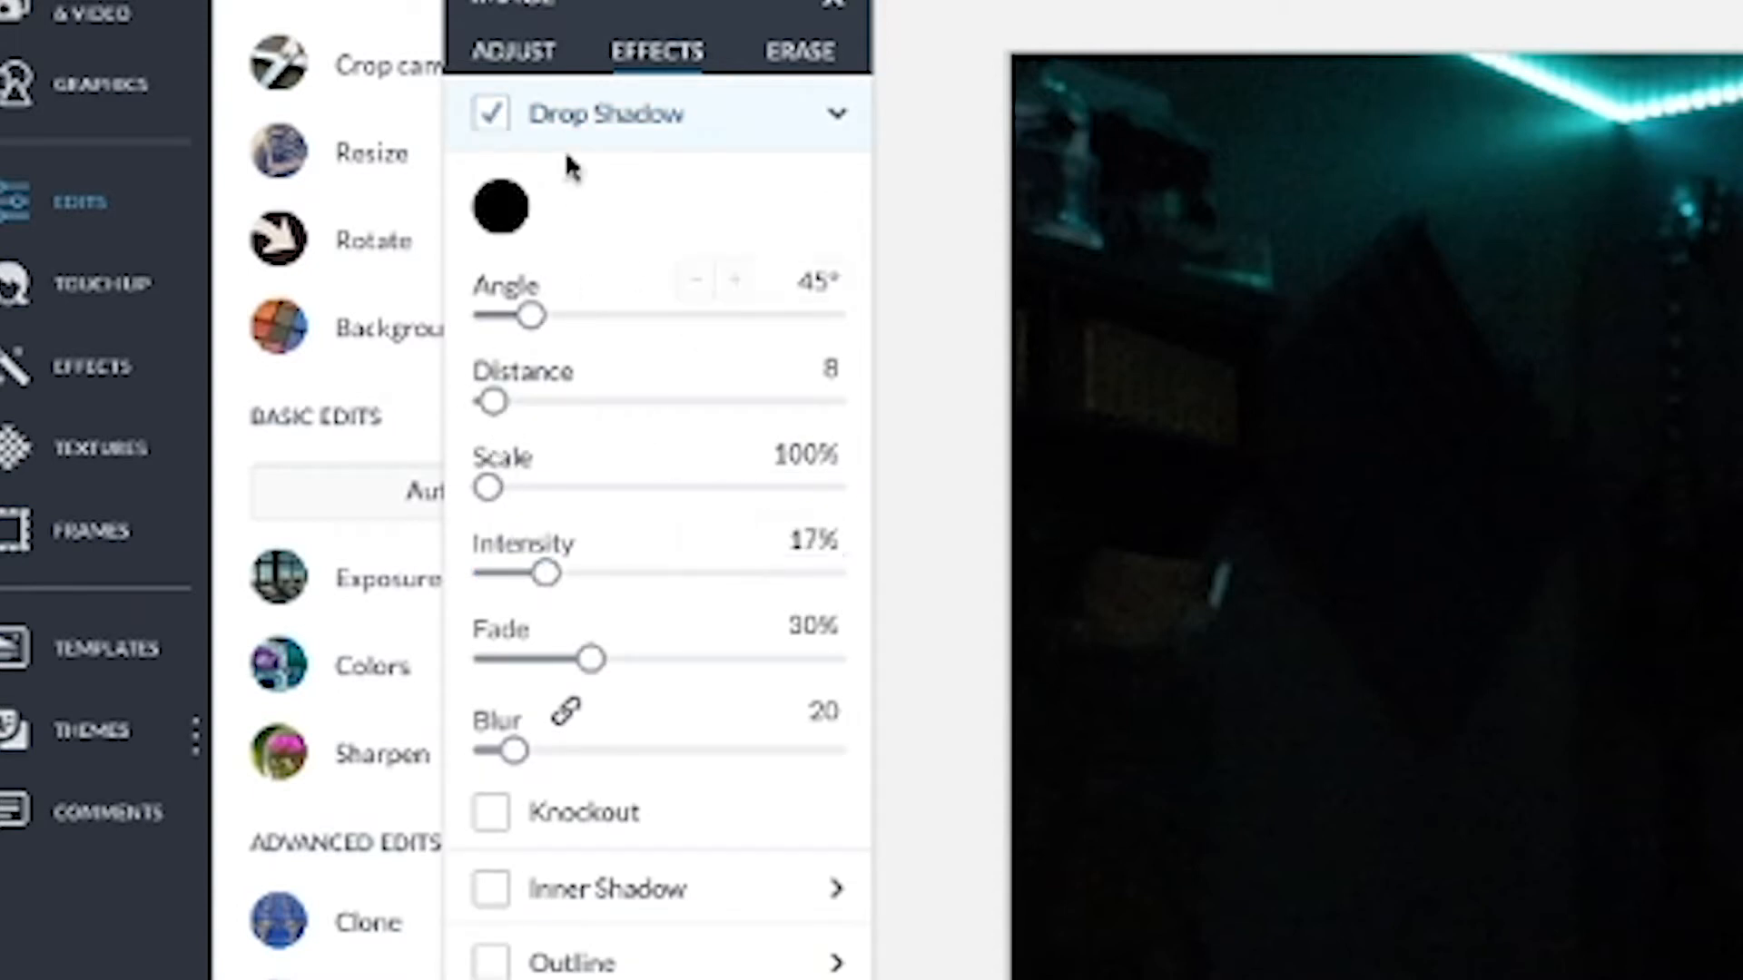
{"action": "left_click", "coordinate": [831, 118]}
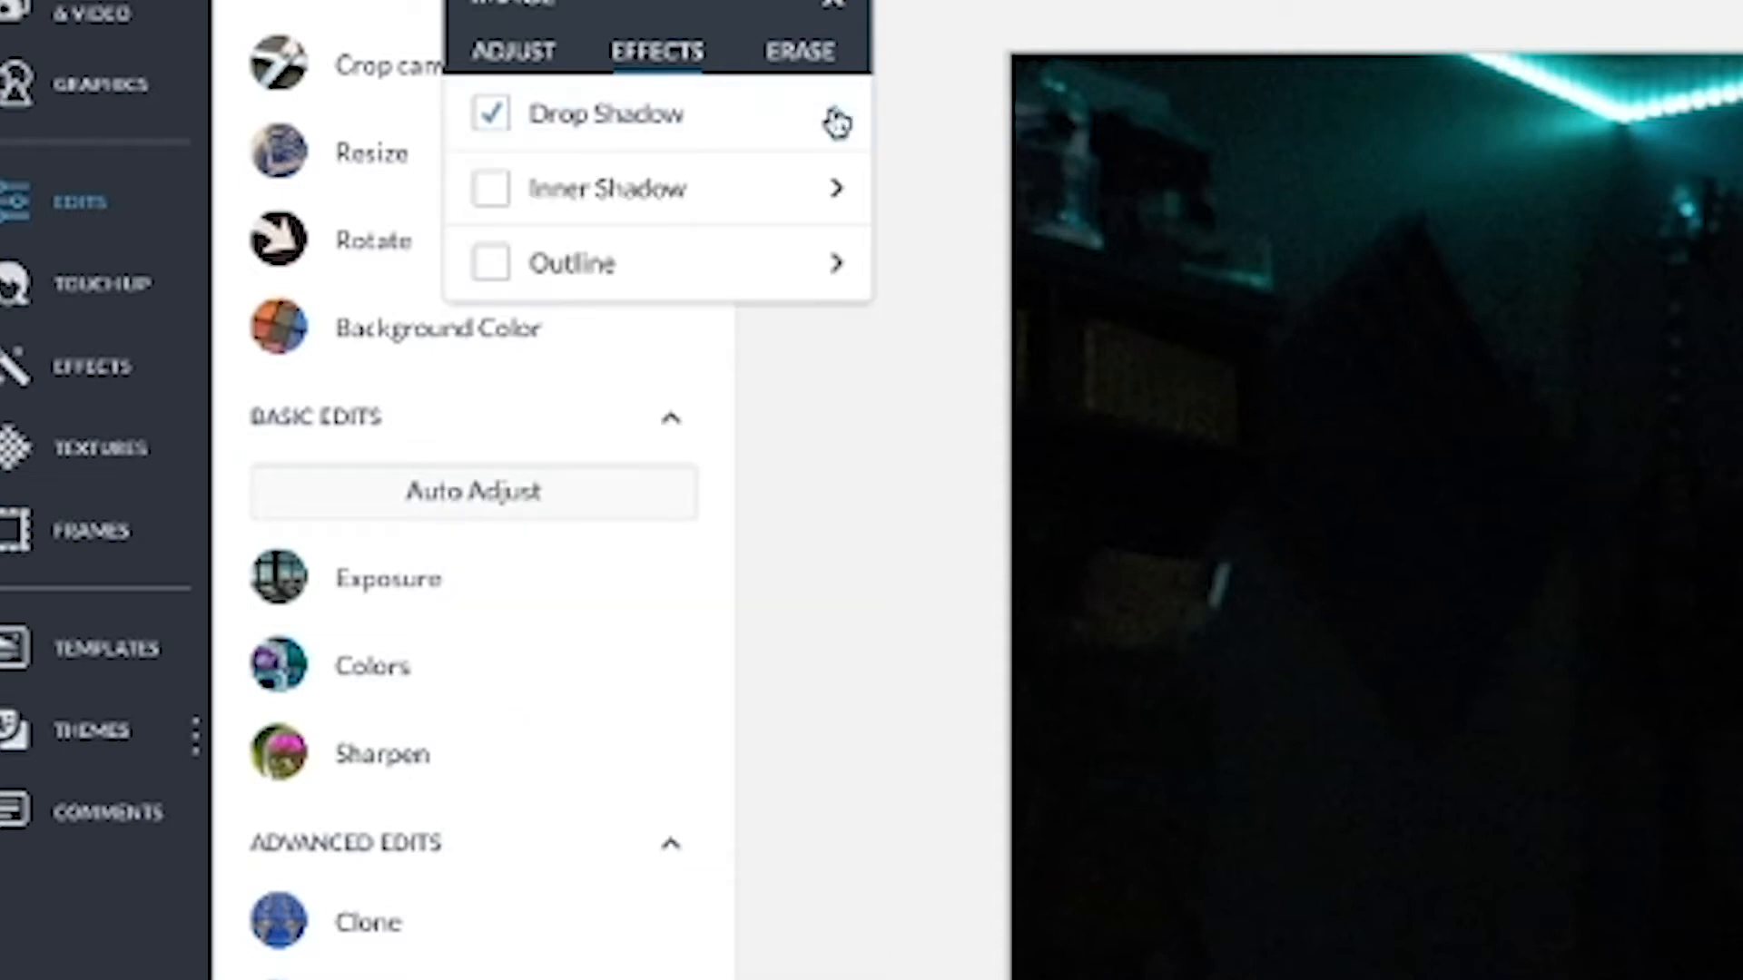
Add an outline to the person cutout and change the outline color to white.
{"action": "left_click", "coordinate": [495, 271]}
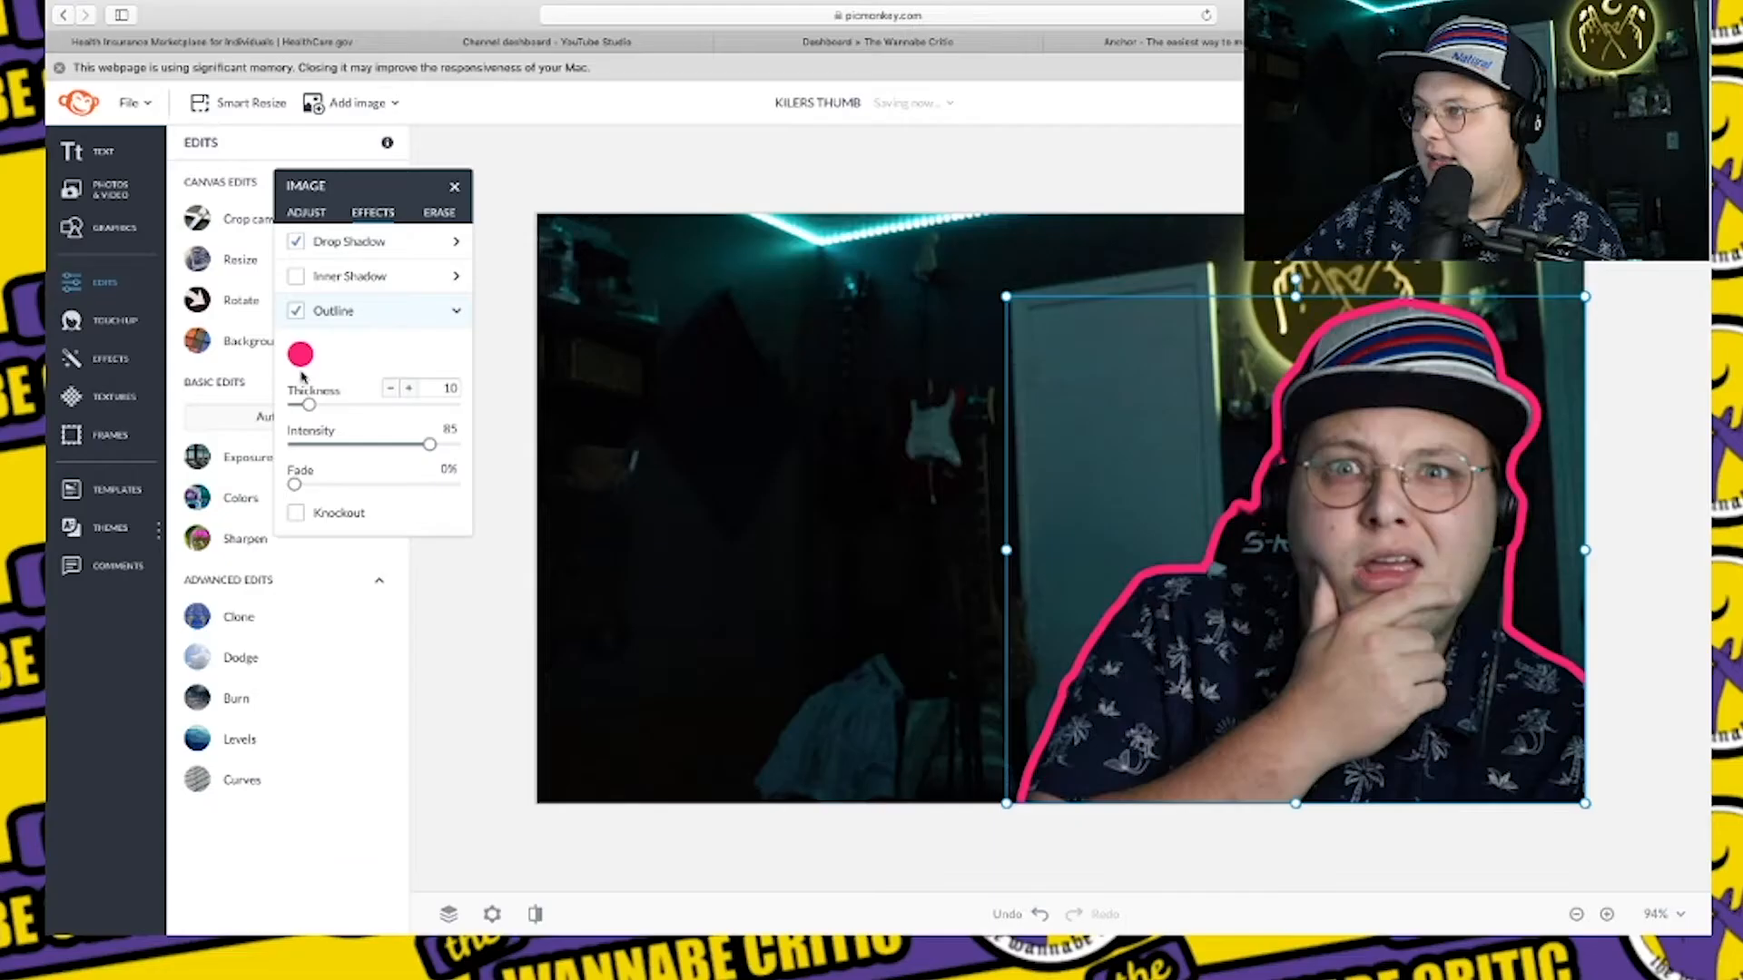
{"action": "left_click", "coordinate": [300, 354]}
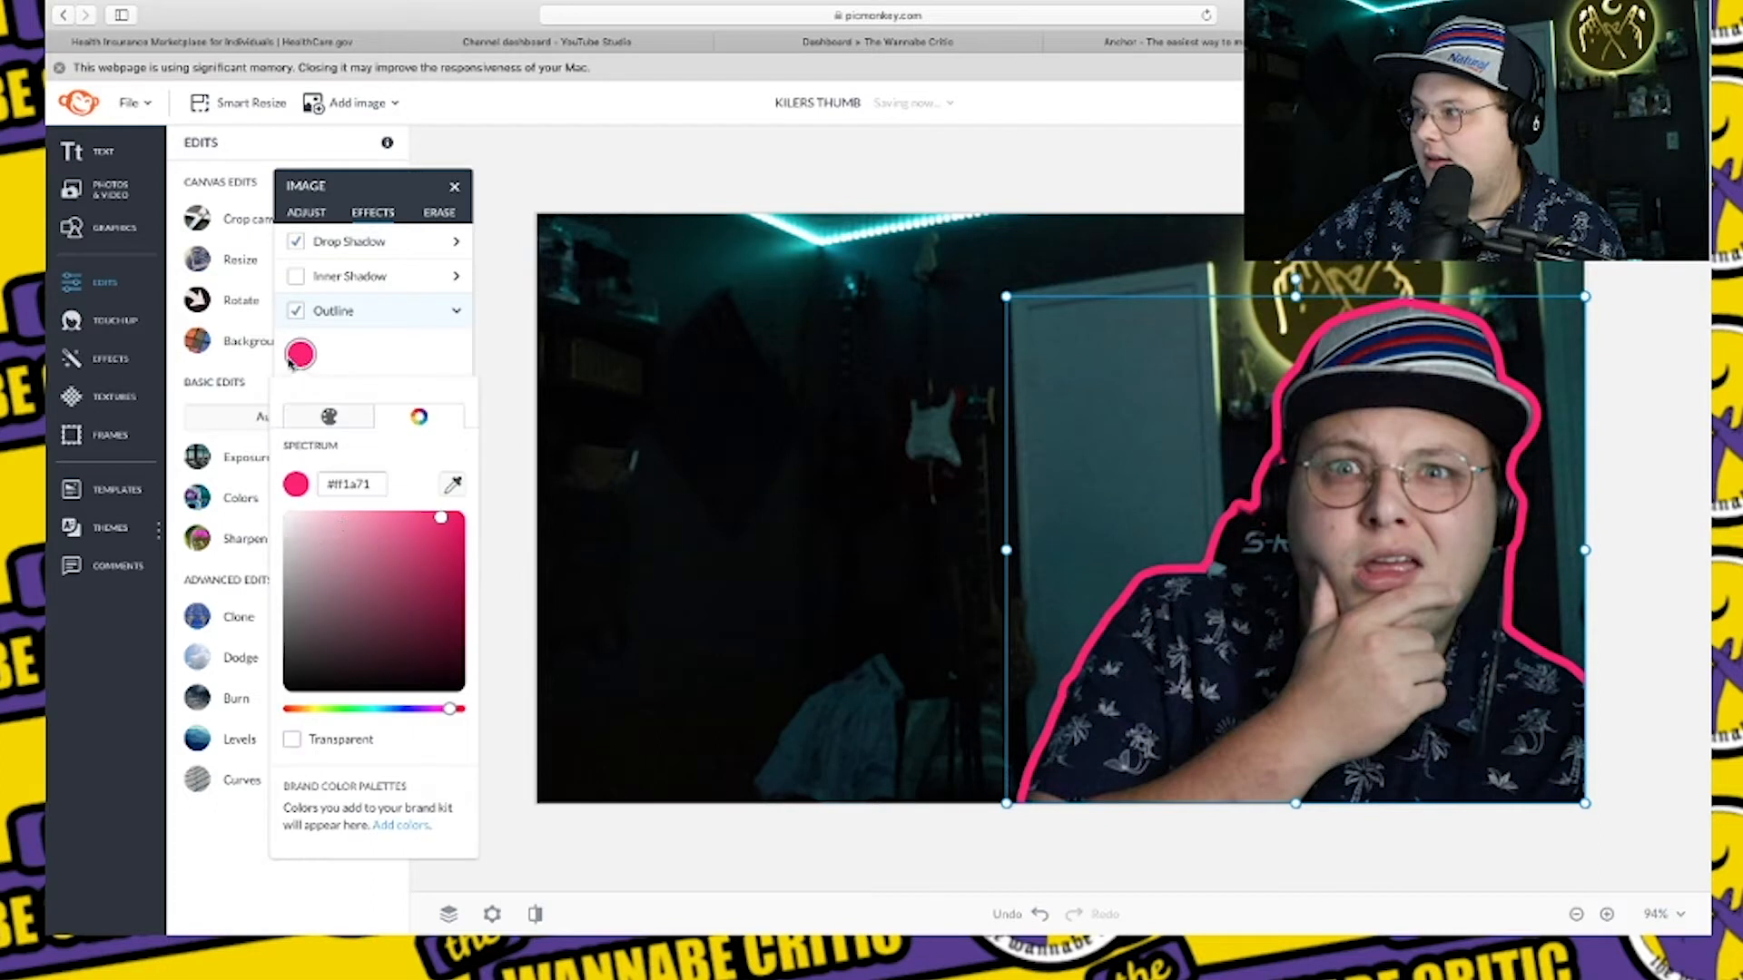
{"action": "left_click", "coordinate": [453, 486]}
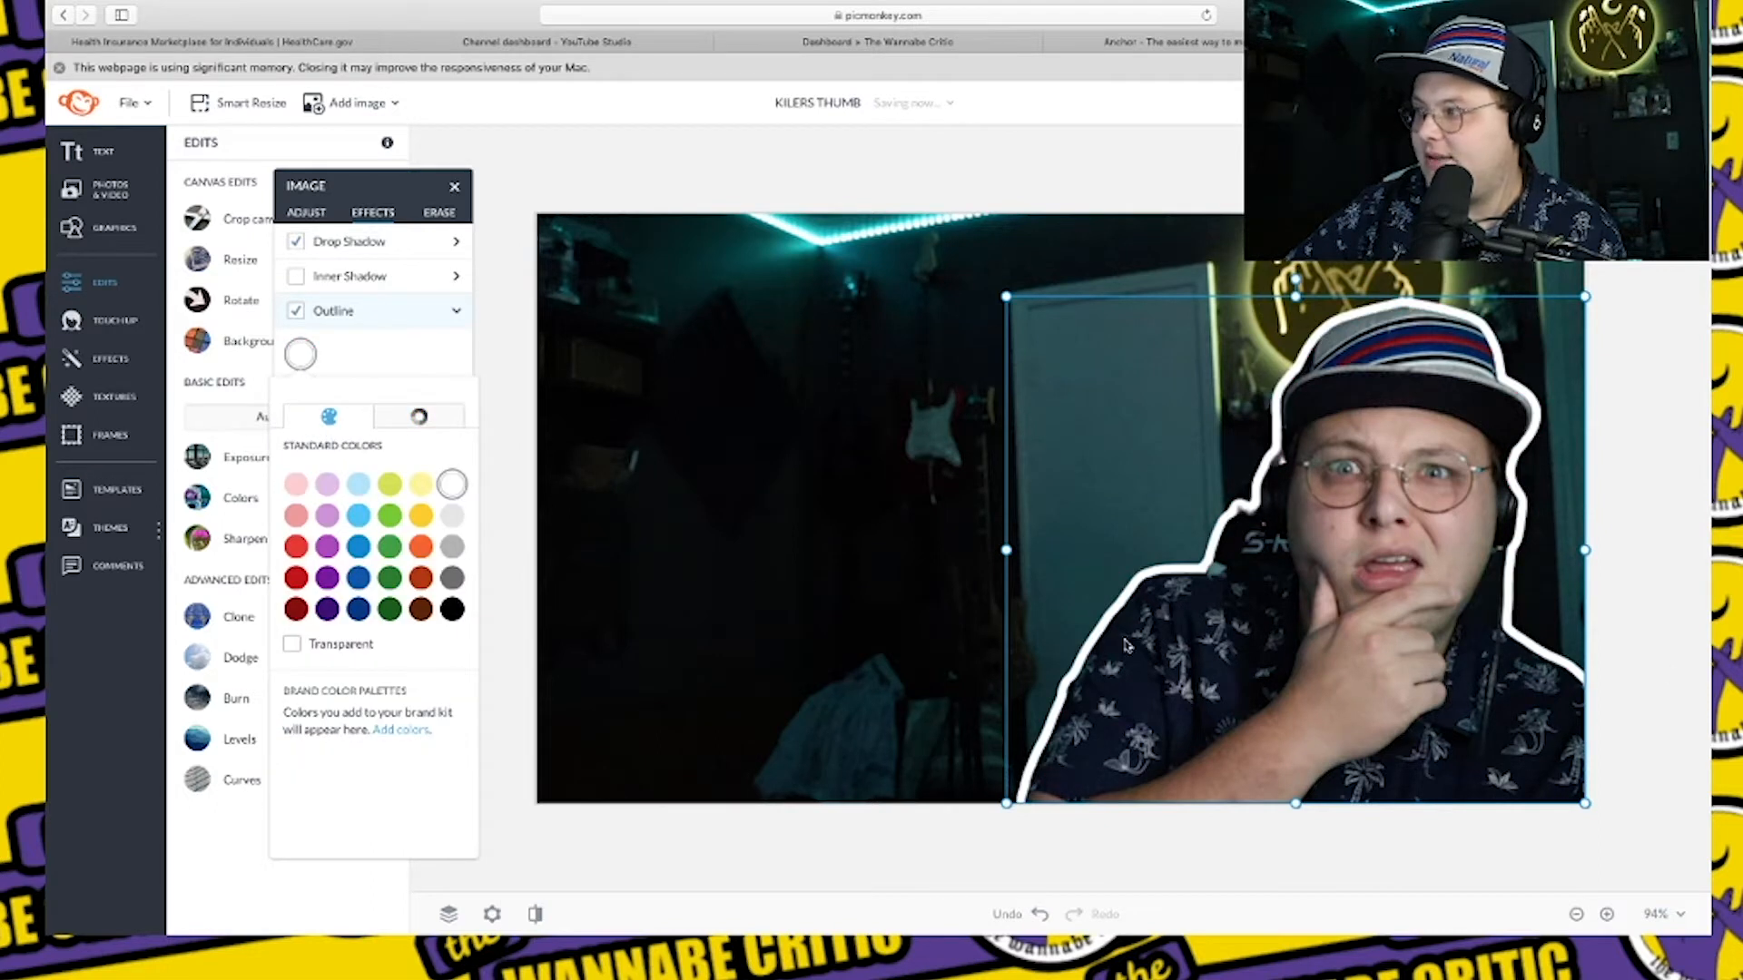
{"action": "left_click", "coordinate": [953, 623]}
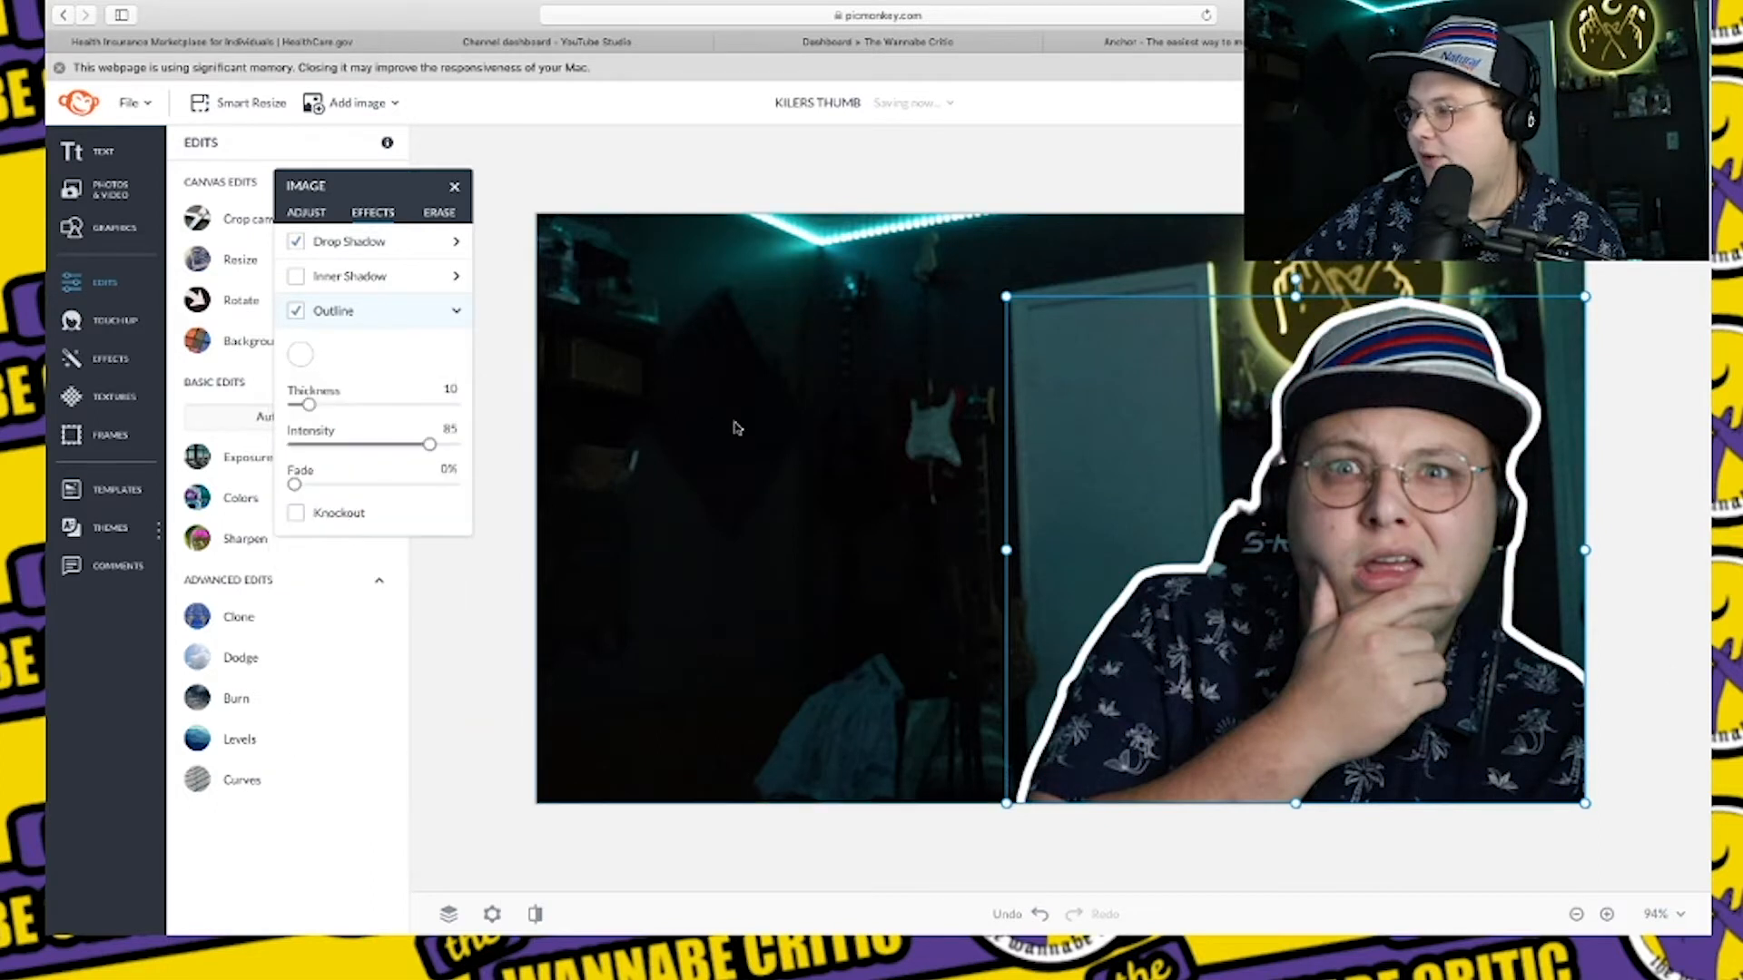
Pixelate the background photo behind the cutout with a pixel size of 82 and apply the effect.
{"action": "left_click", "coordinate": [953, 624]}
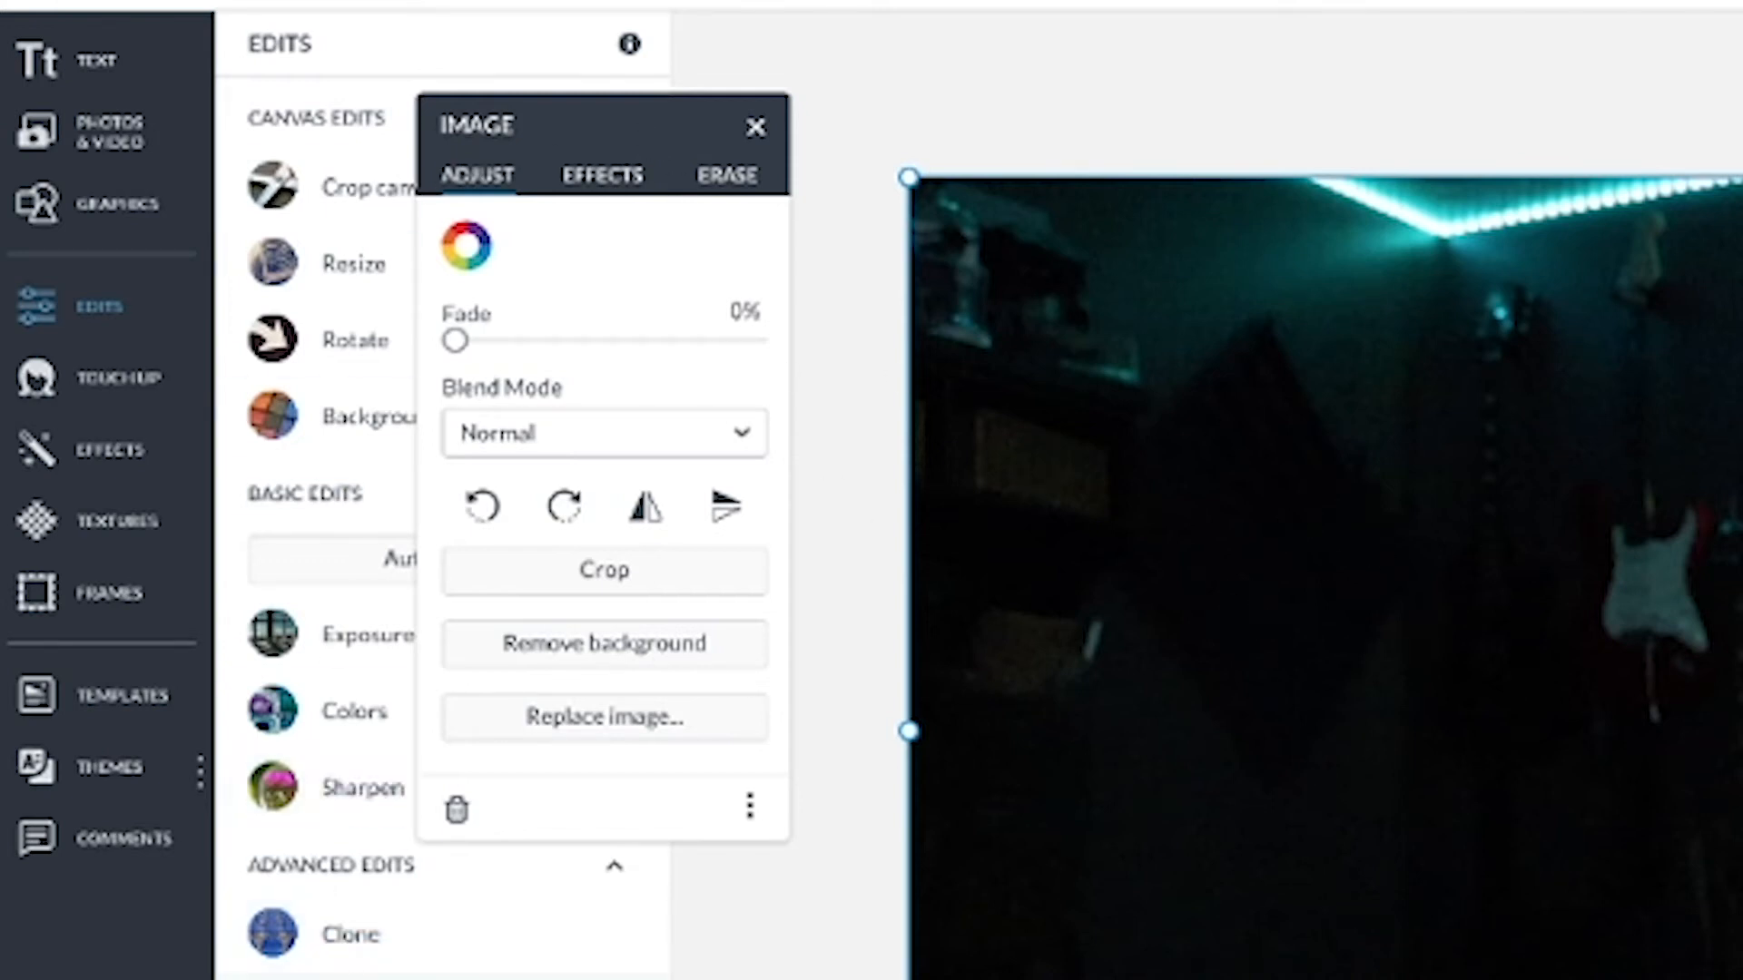
{"action": "left_click", "coordinate": [38, 451]}
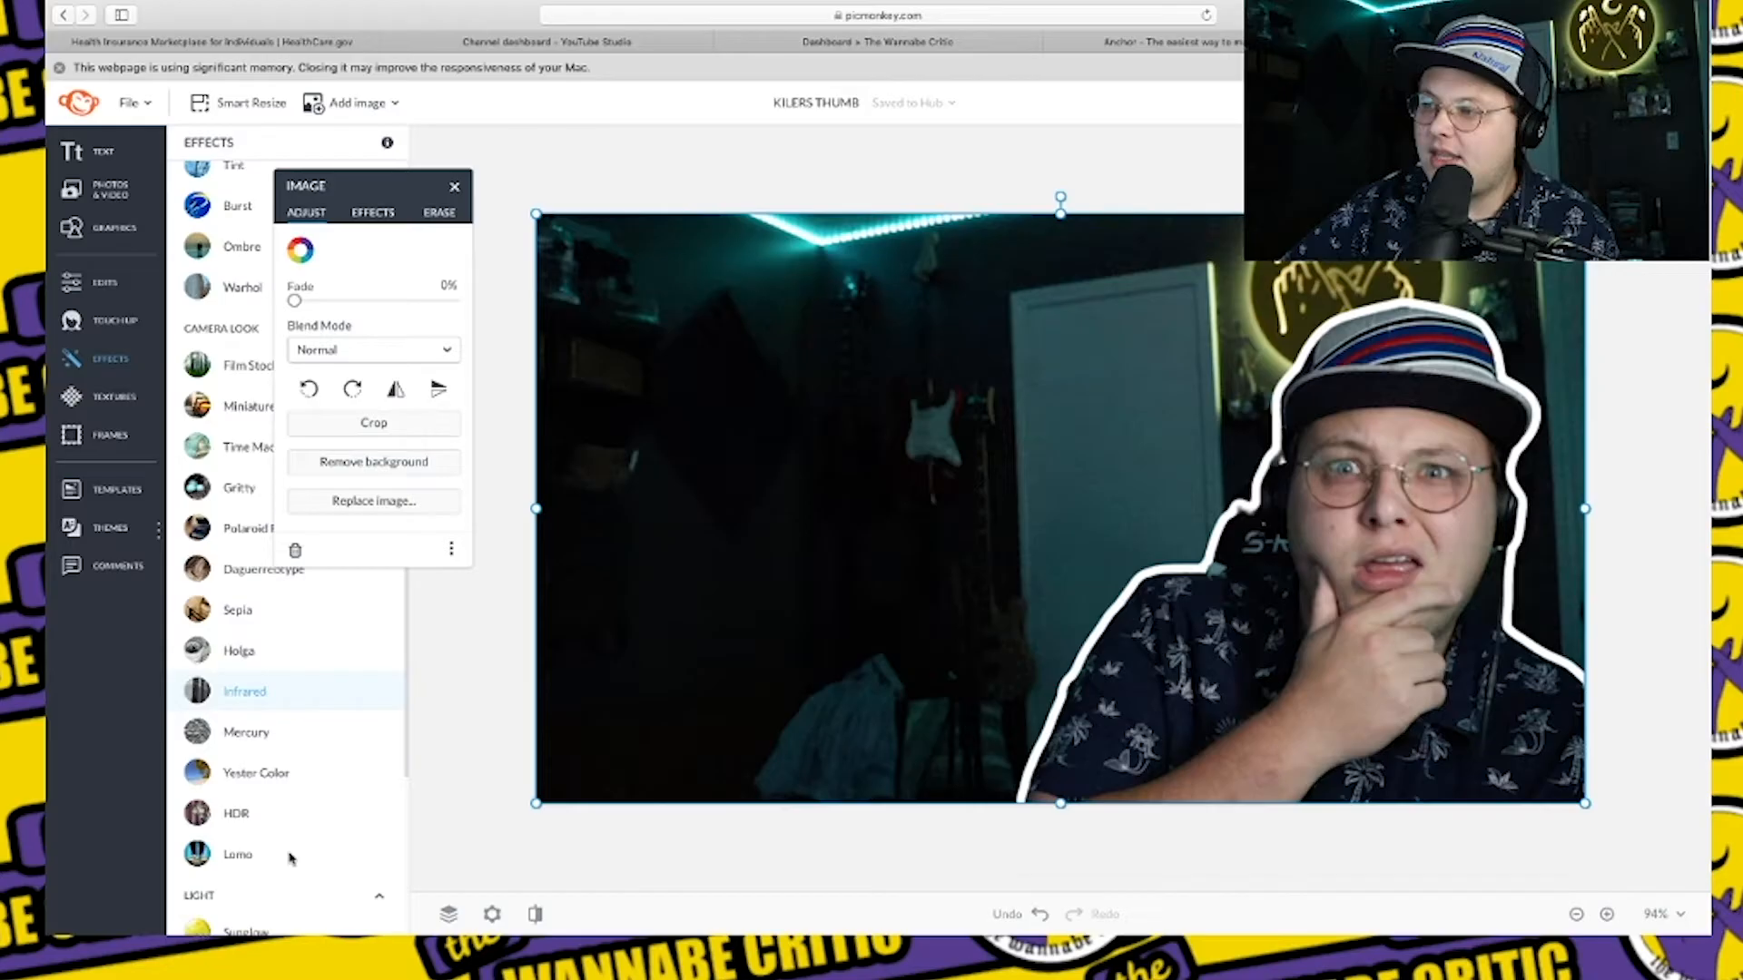
{"action": "scroll", "coordinate": [277, 772], "scroll_direction": "down", "scroll_amount": 5}
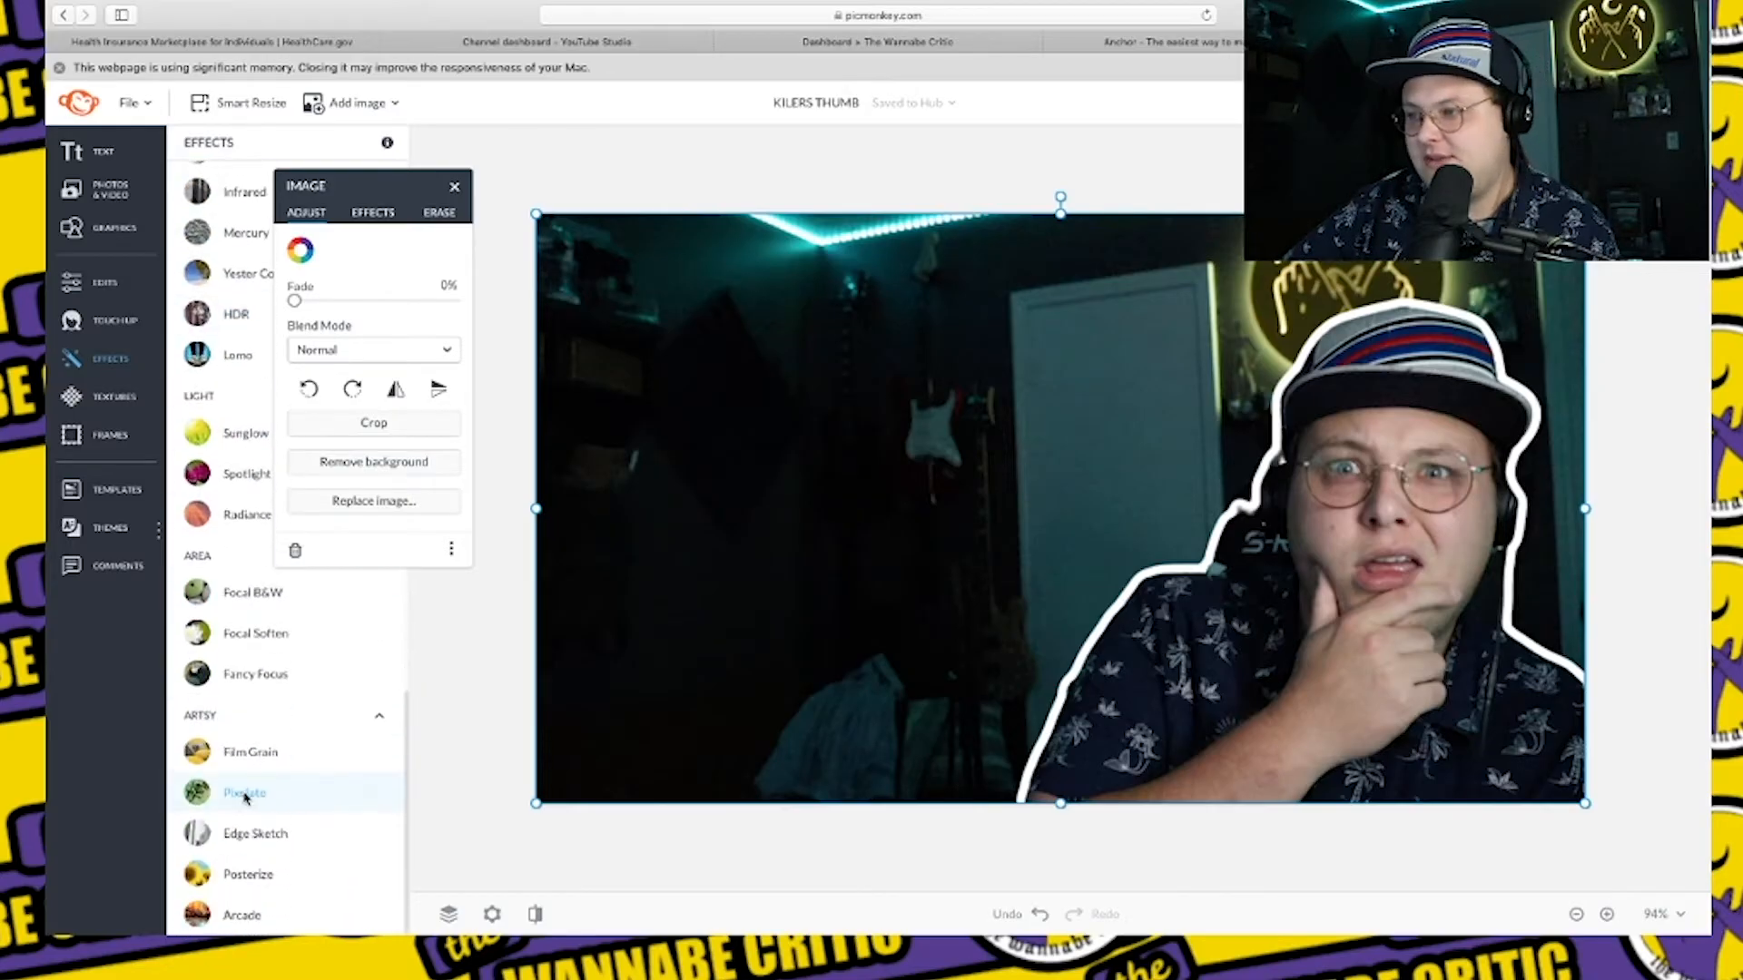
{"action": "scroll", "coordinate": [304, 670], "scroll_direction": "up", "scroll_amount": 10}
{"action": "scroll", "coordinate": [269, 666], "scroll_direction": "down", "scroll_amount": 10}
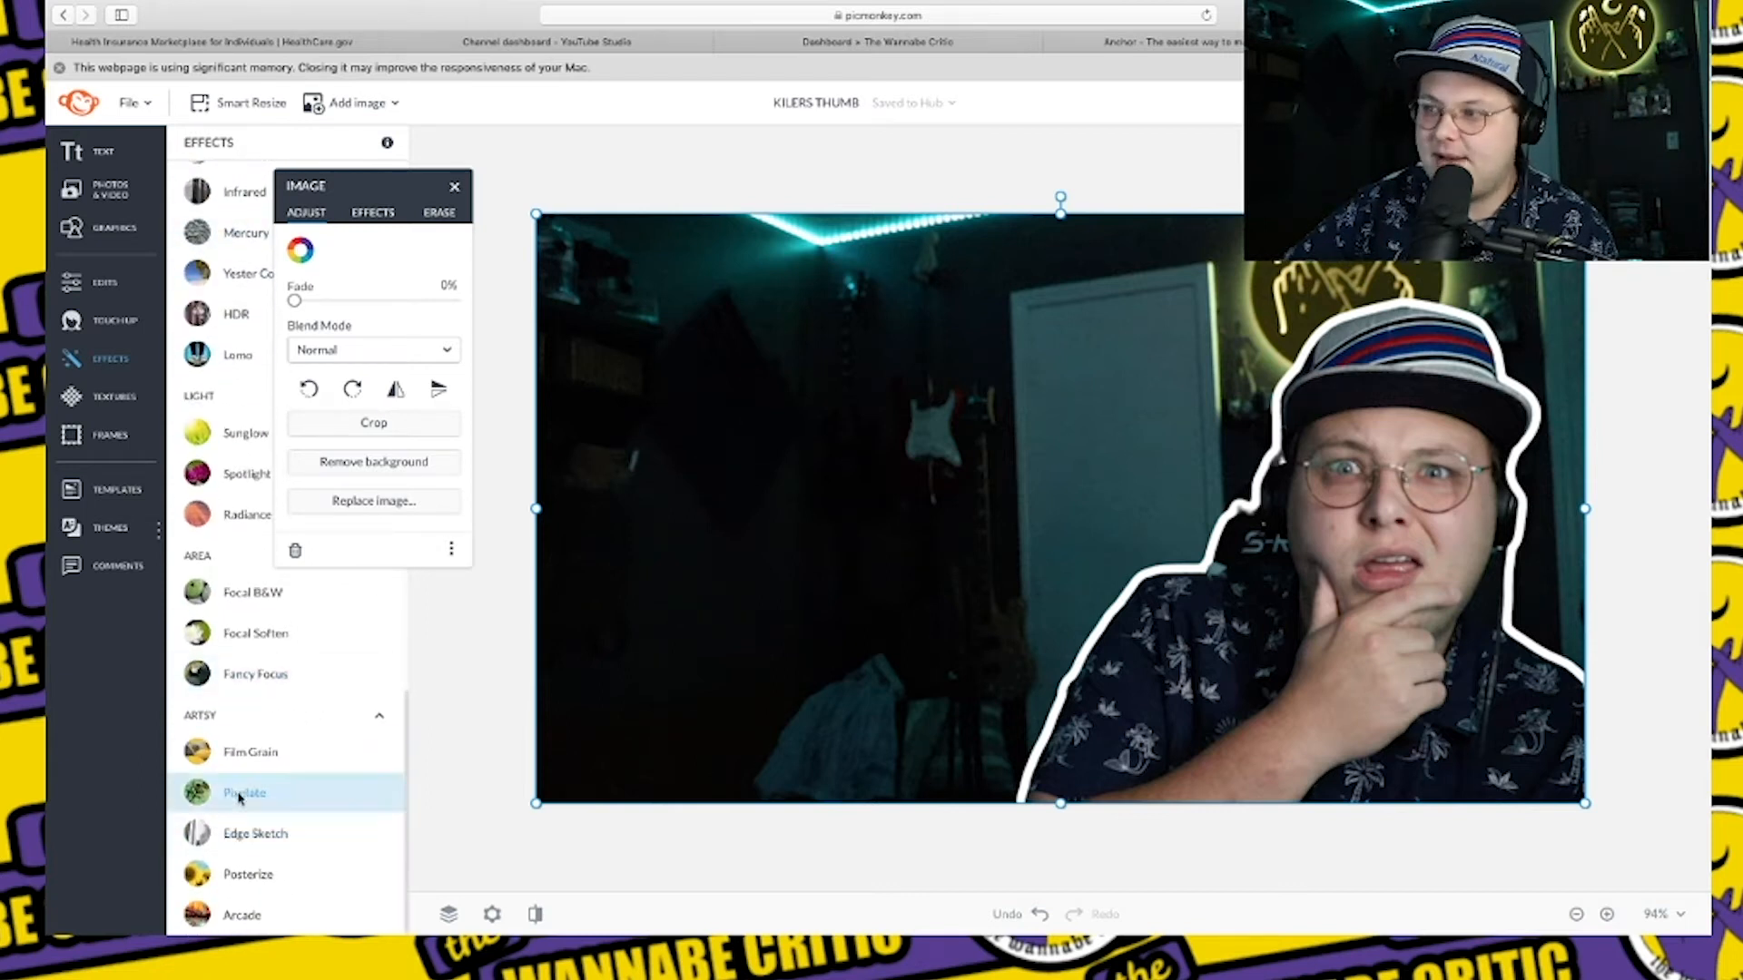
{"action": "left_click", "coordinate": [240, 795]}
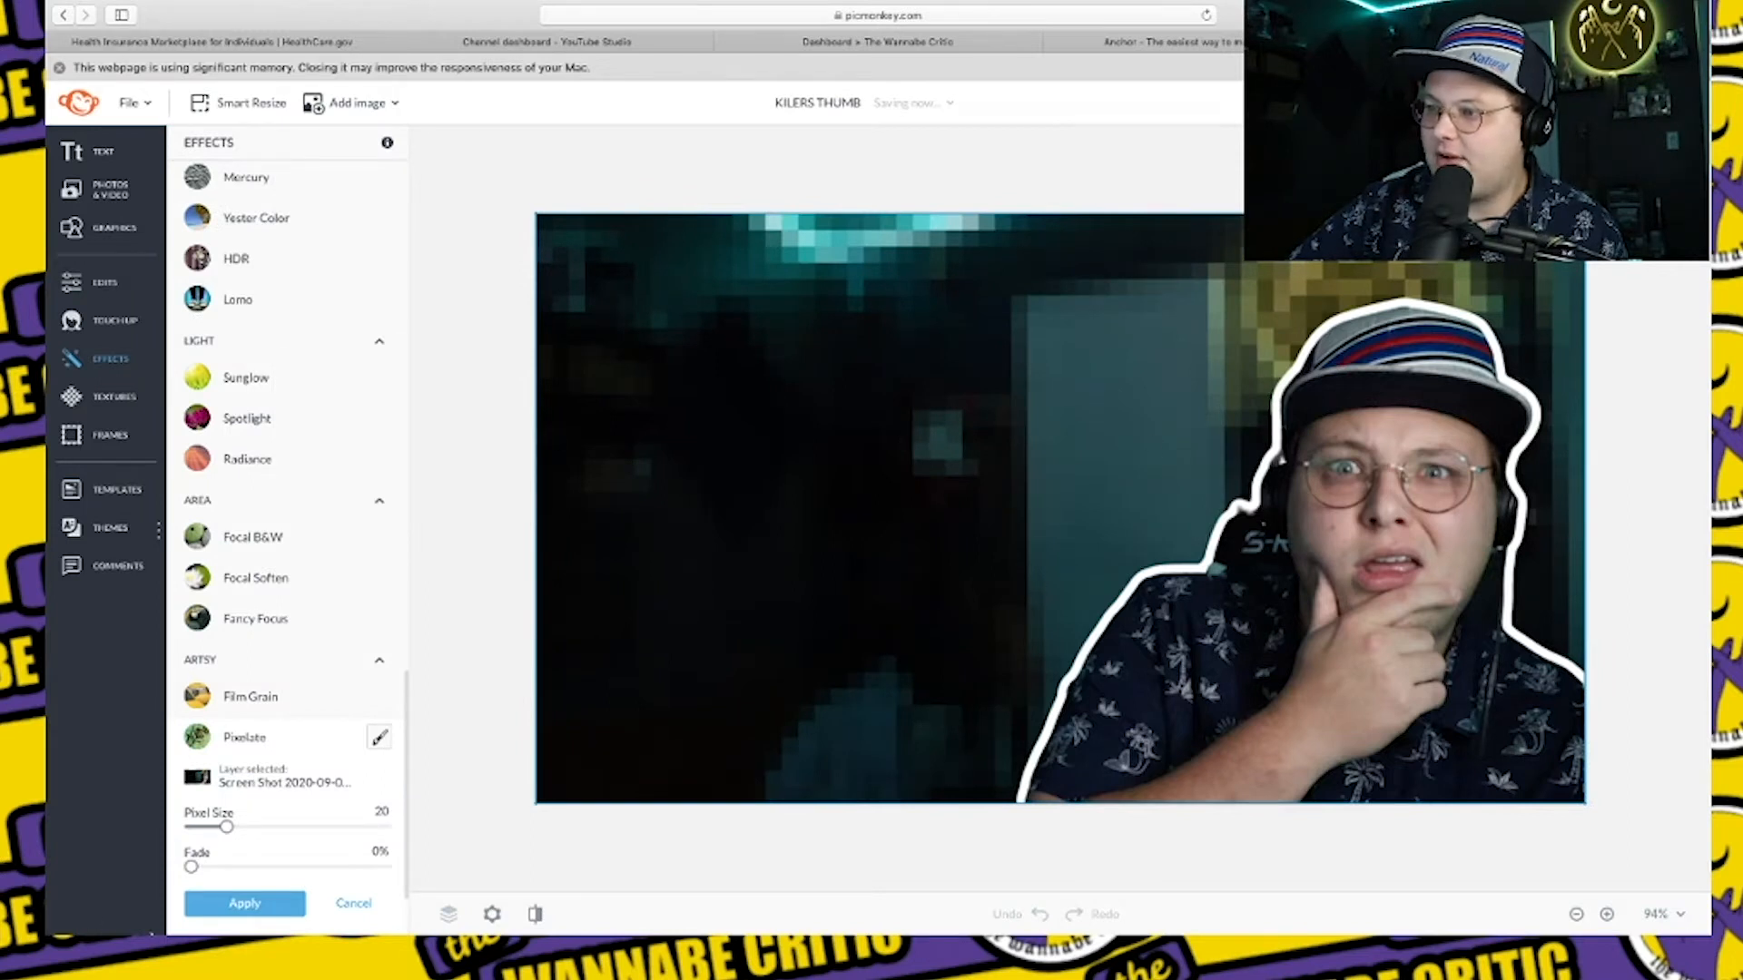
{"action": "left_click_drag", "start_coordinate": [229, 833], "coordinate": [355, 828]}
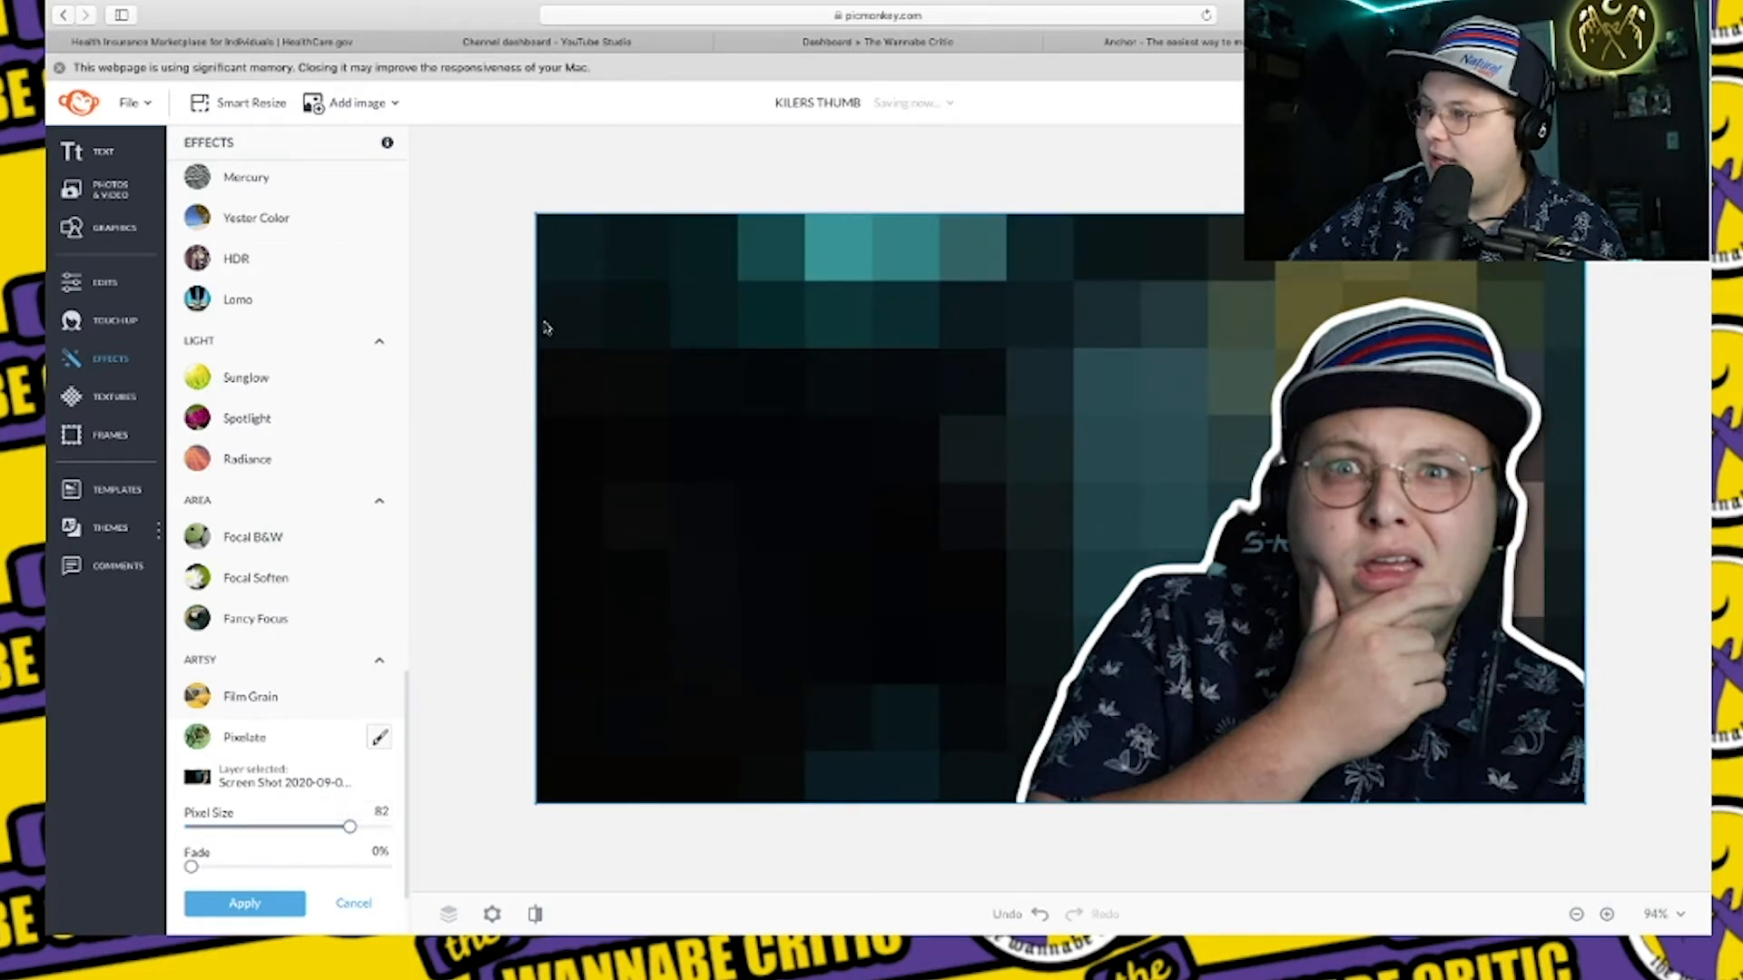
{"action": "left_click", "coordinate": [264, 912]}
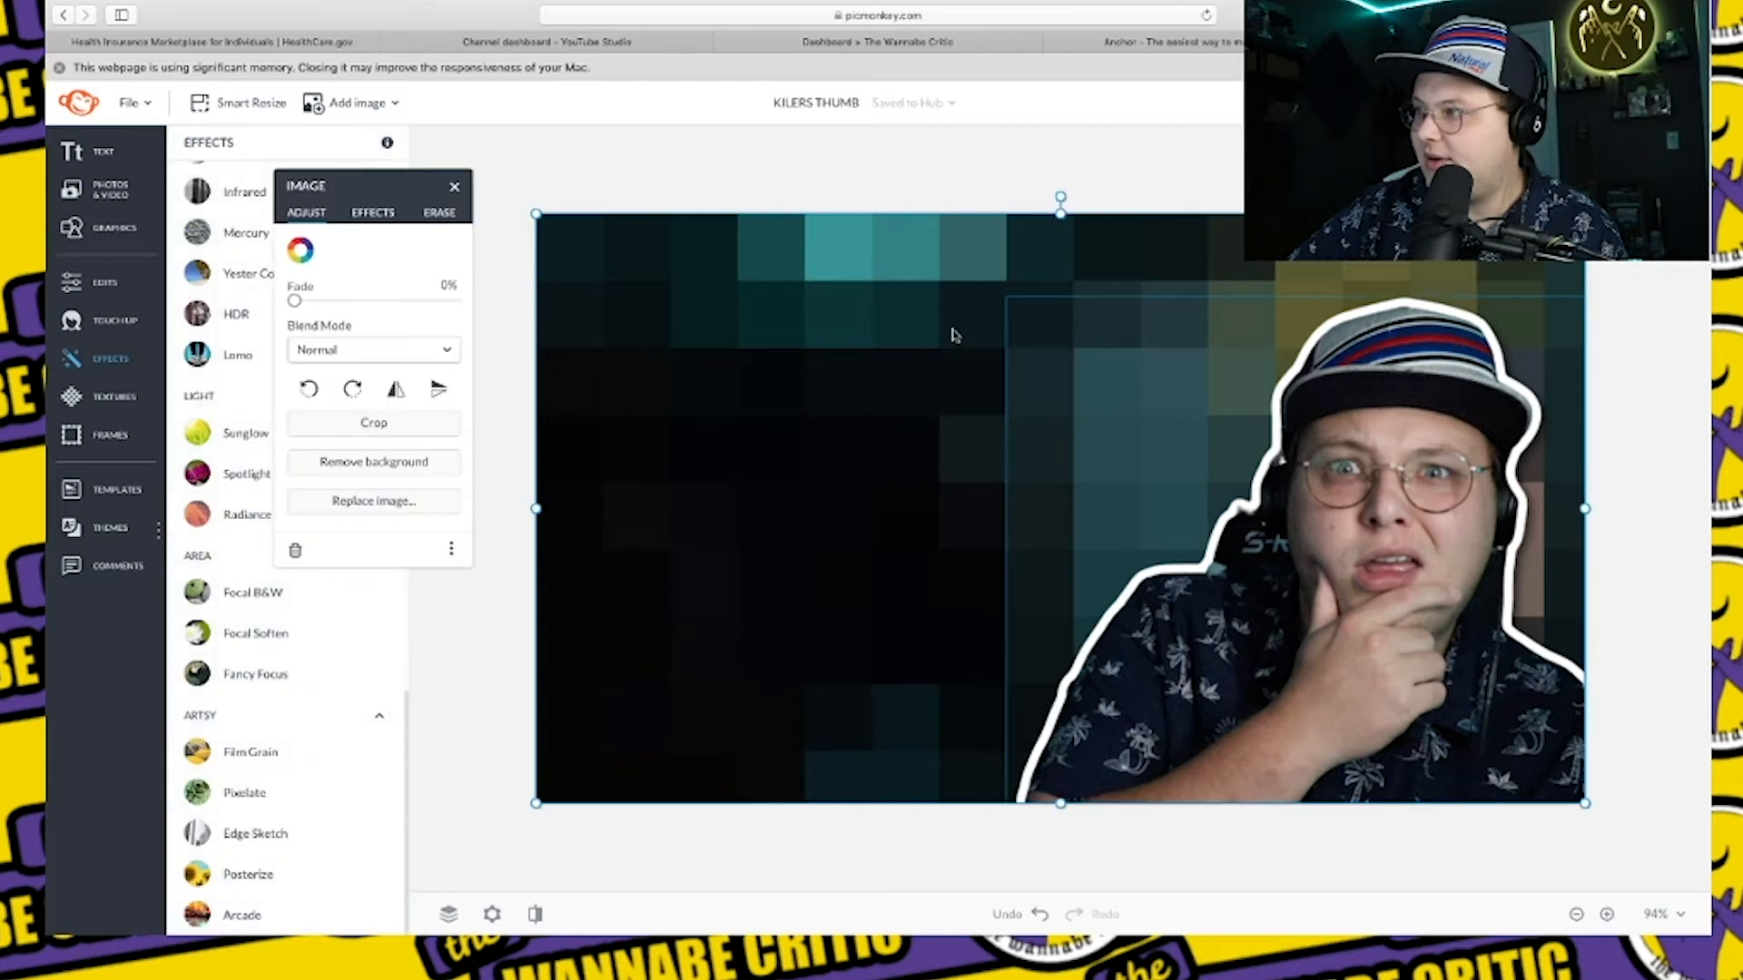
Bring EMPIRE THUMB.png from the EMPIRE folder onto the canvas, then shrink it and place it beside the person cutout.
{"action": "left_click_drag", "start_coordinate": [334, 193], "coordinate": [272, 411]}
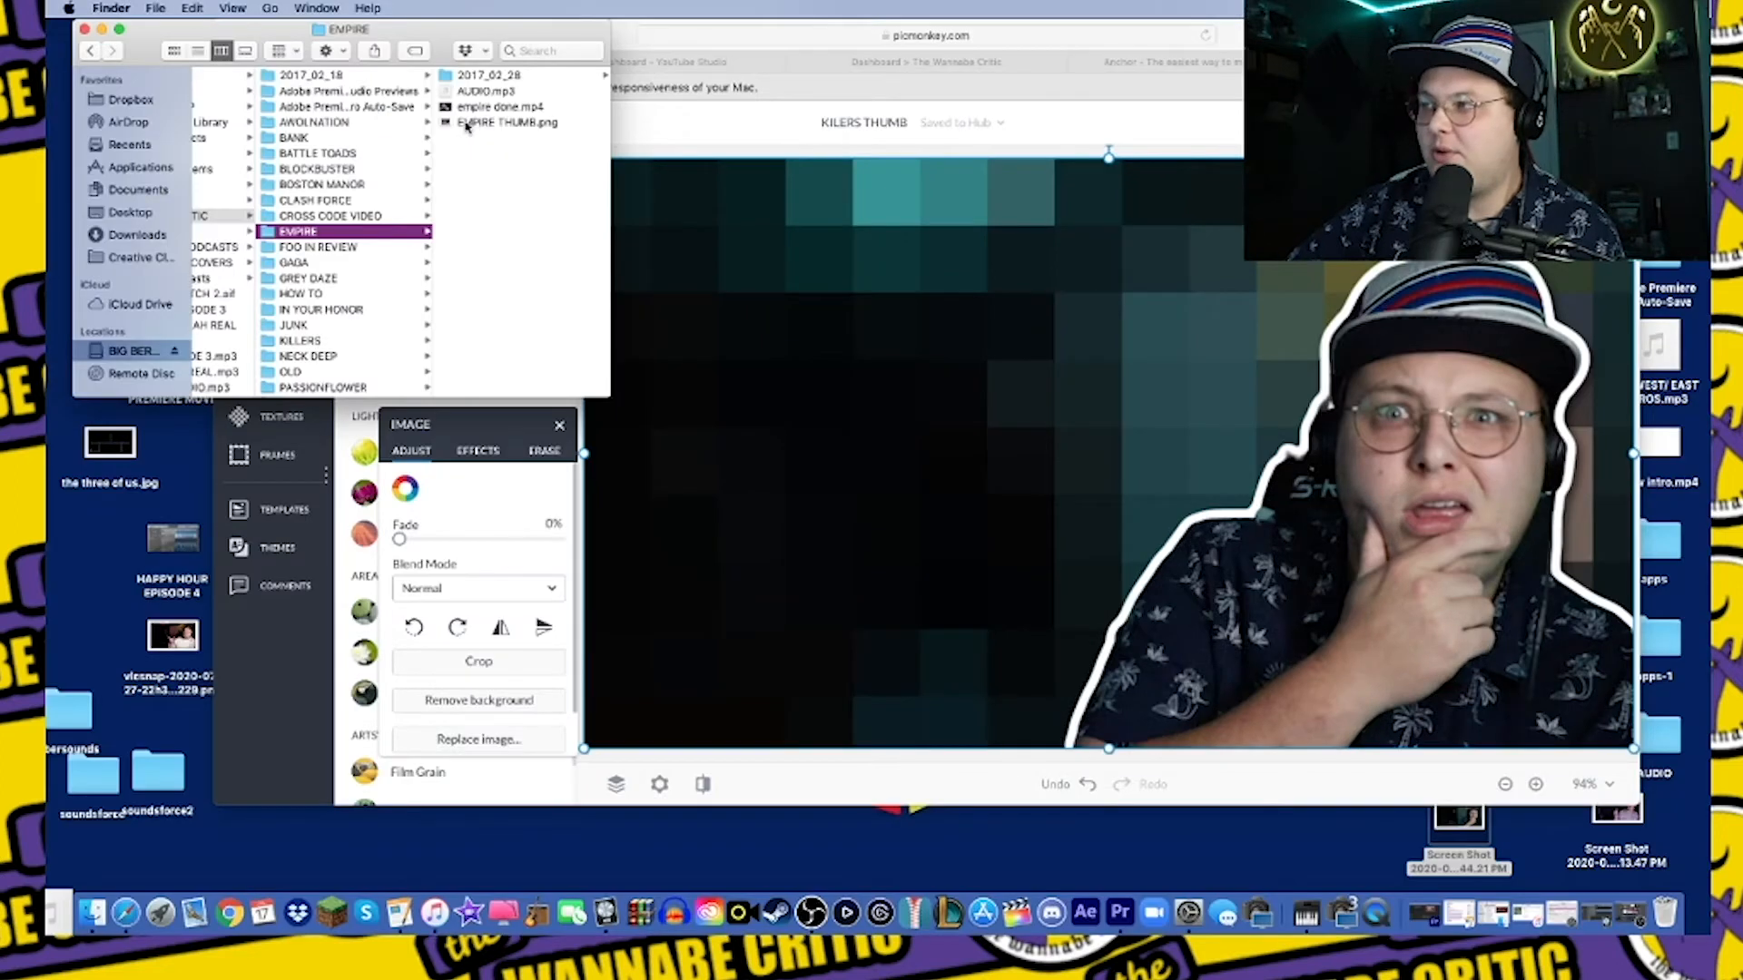
{"action": "left_click_drag", "start_coordinate": [465, 125], "coordinate": [1326, 459]}
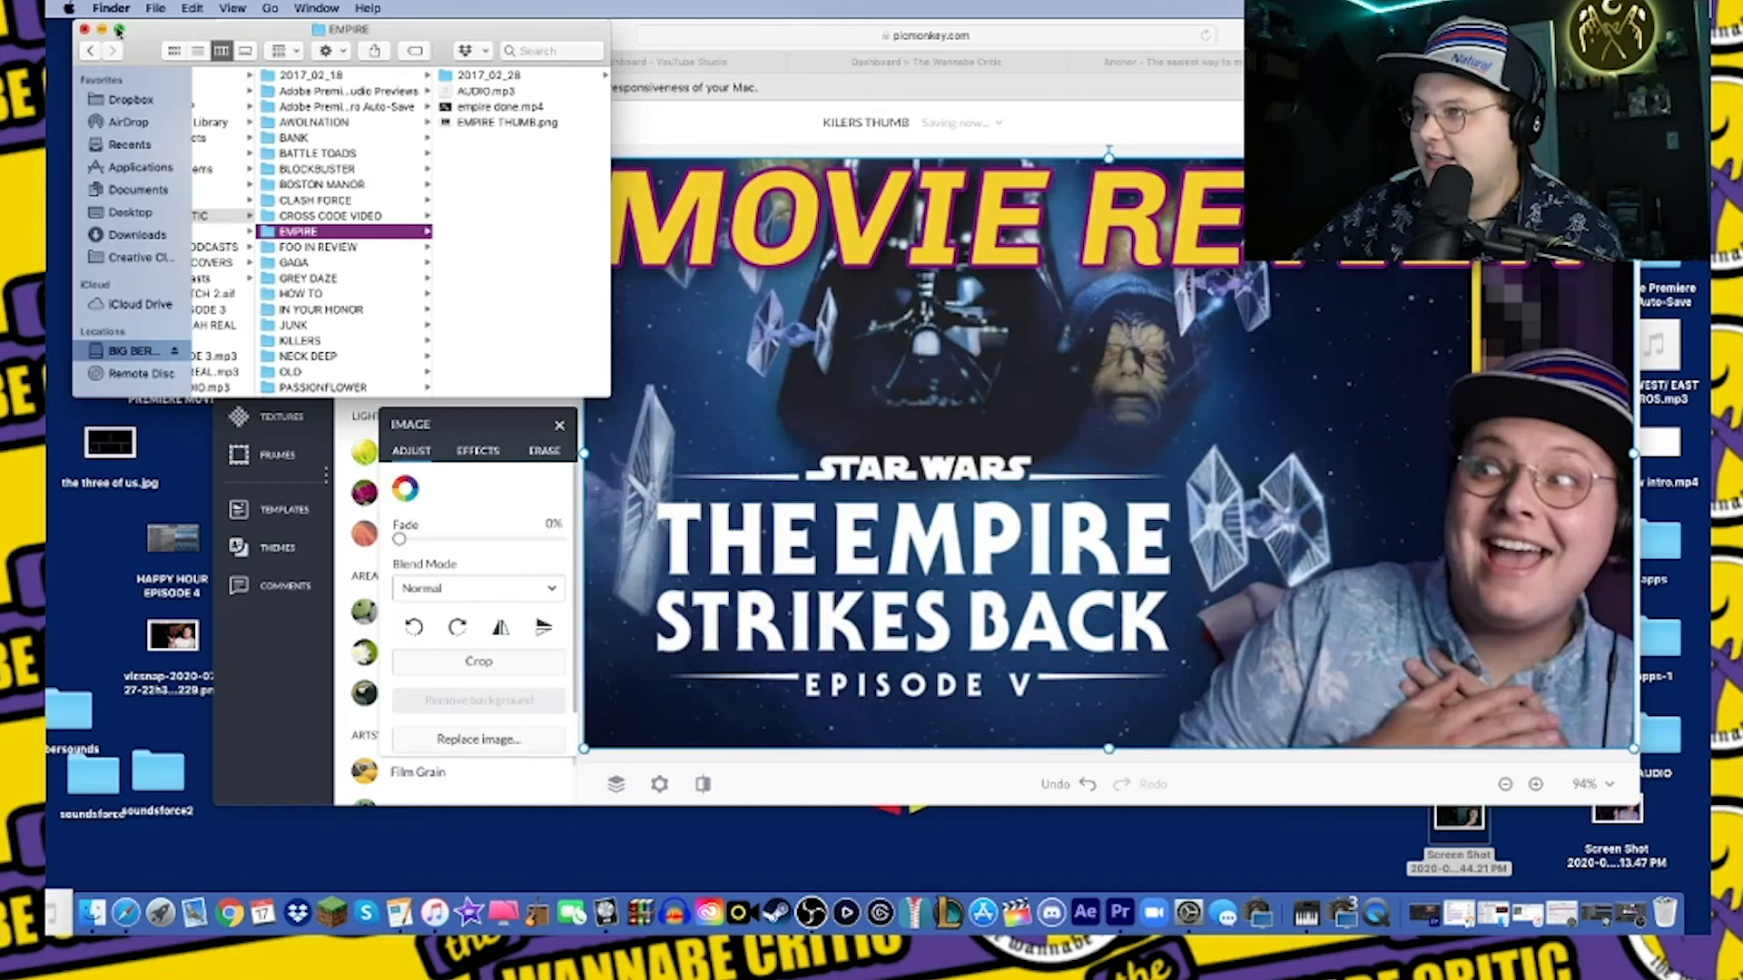
{"action": "left_click", "coordinate": [85, 30]}
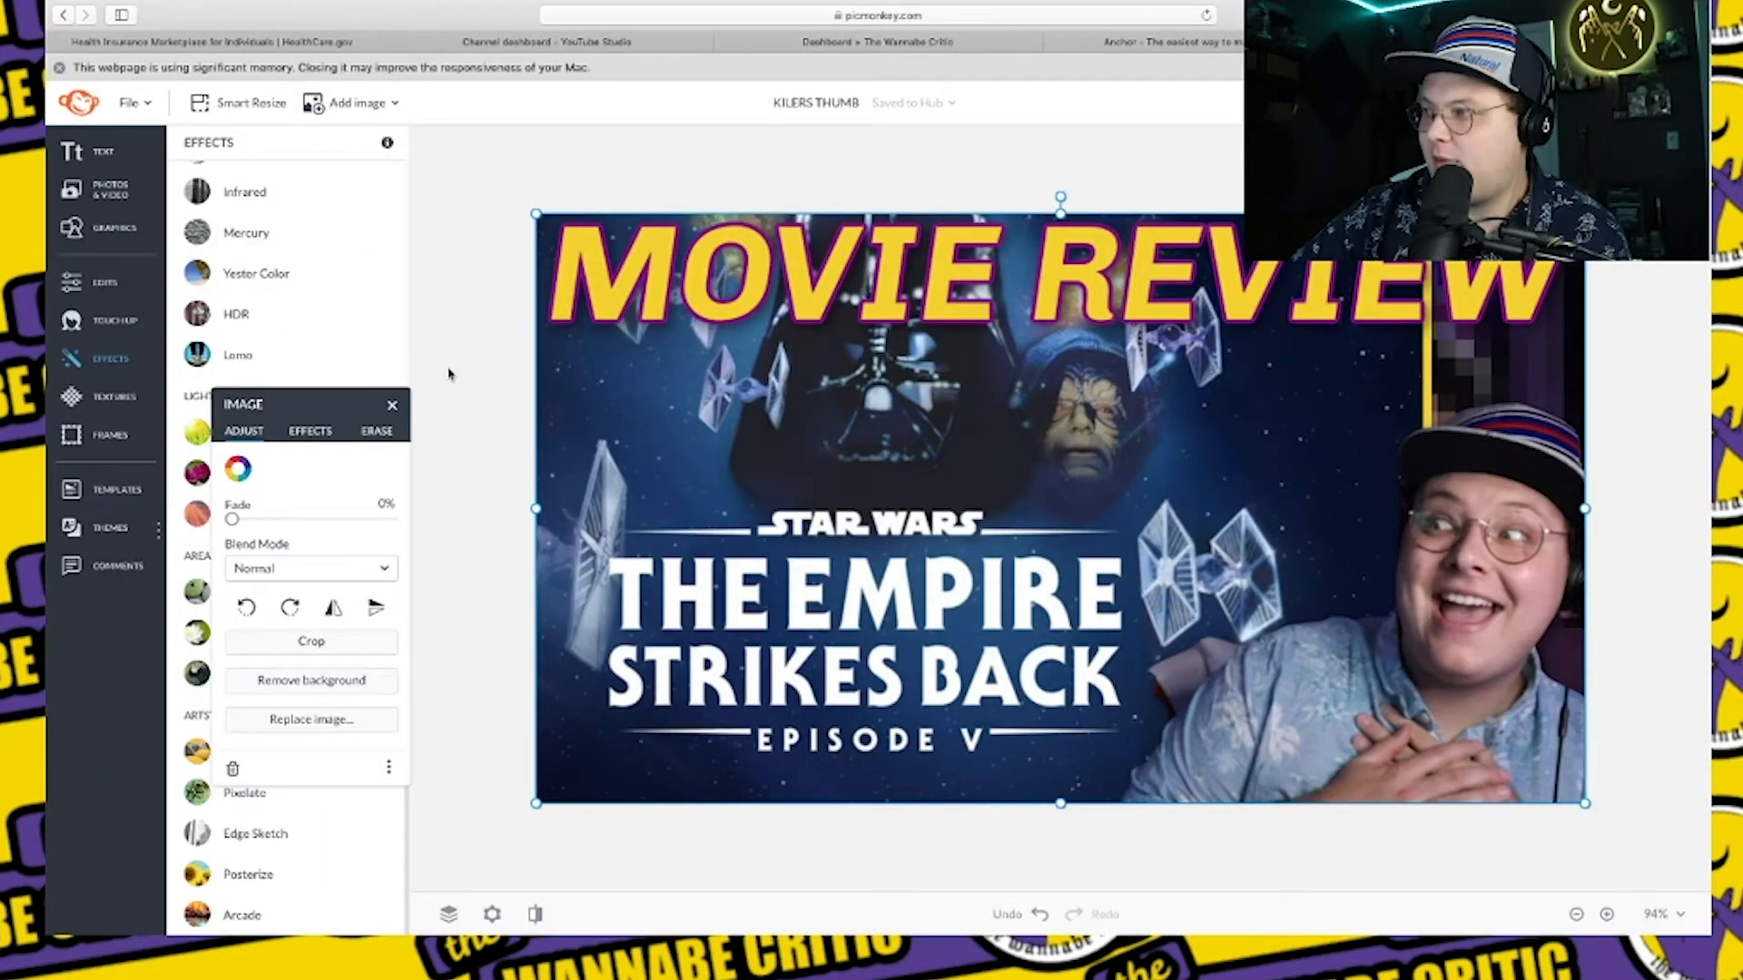
{"action": "left_click_drag", "start_coordinate": [537, 216], "coordinate": [959, 476]}
{"action": "left_click_drag", "start_coordinate": [1327, 589], "coordinate": [924, 493]}
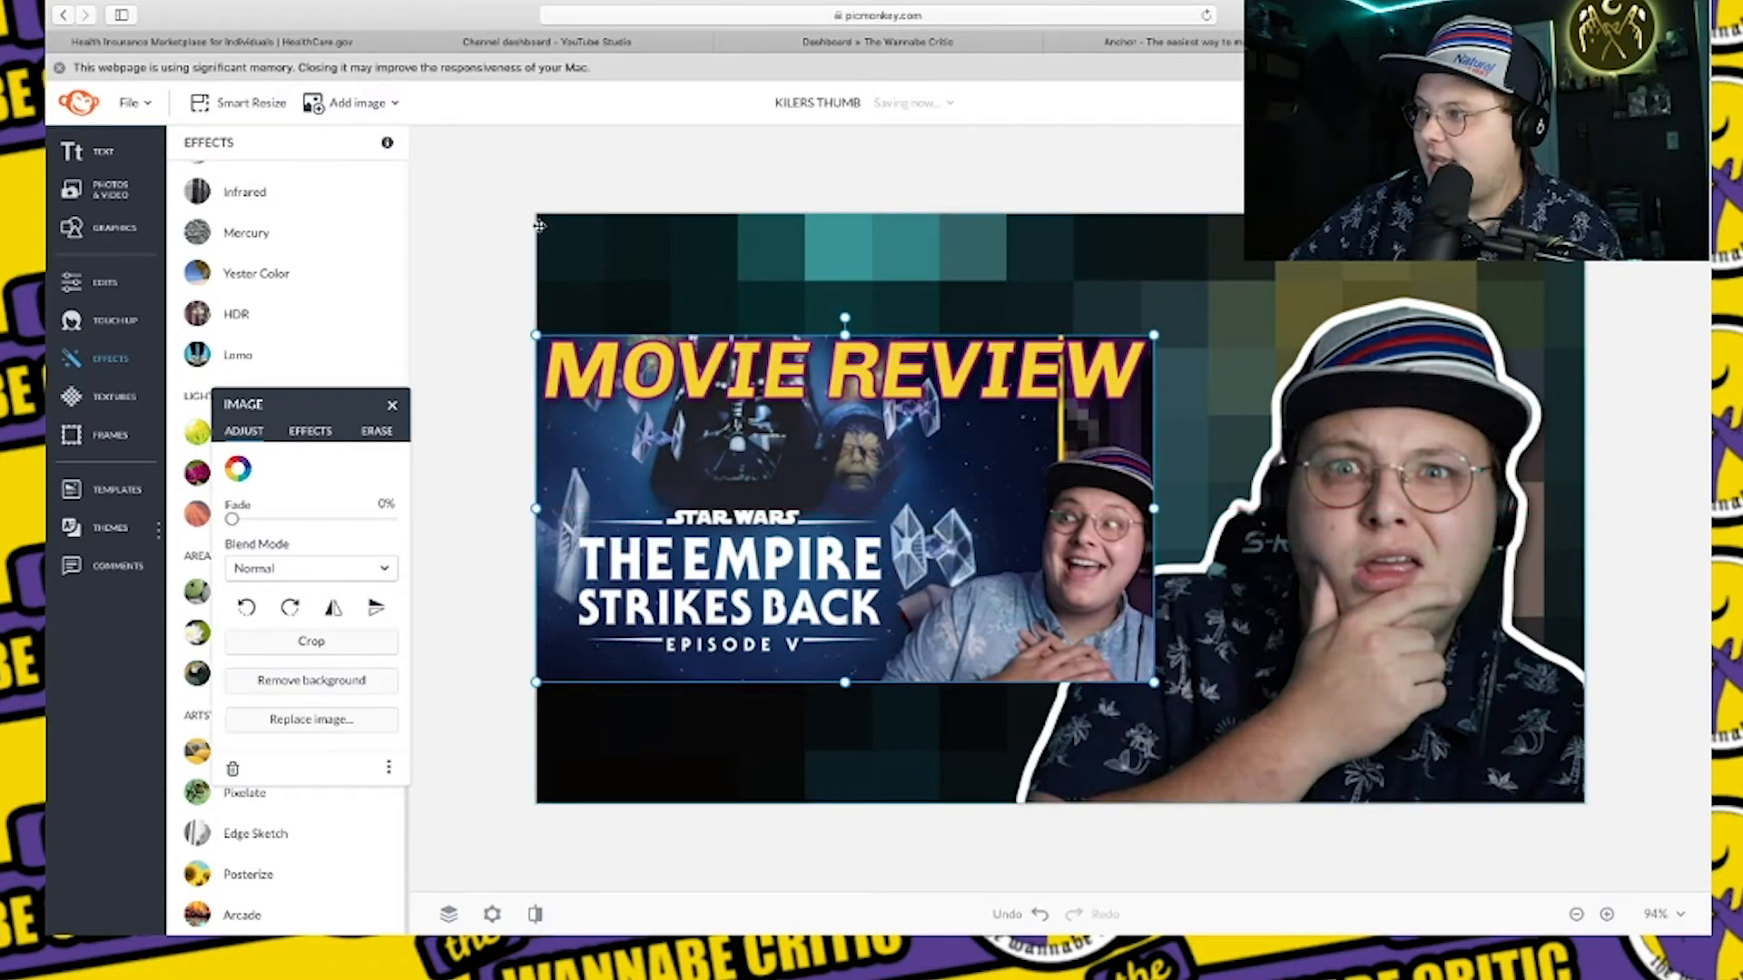
{"action": "left_click", "coordinate": [488, 207]}
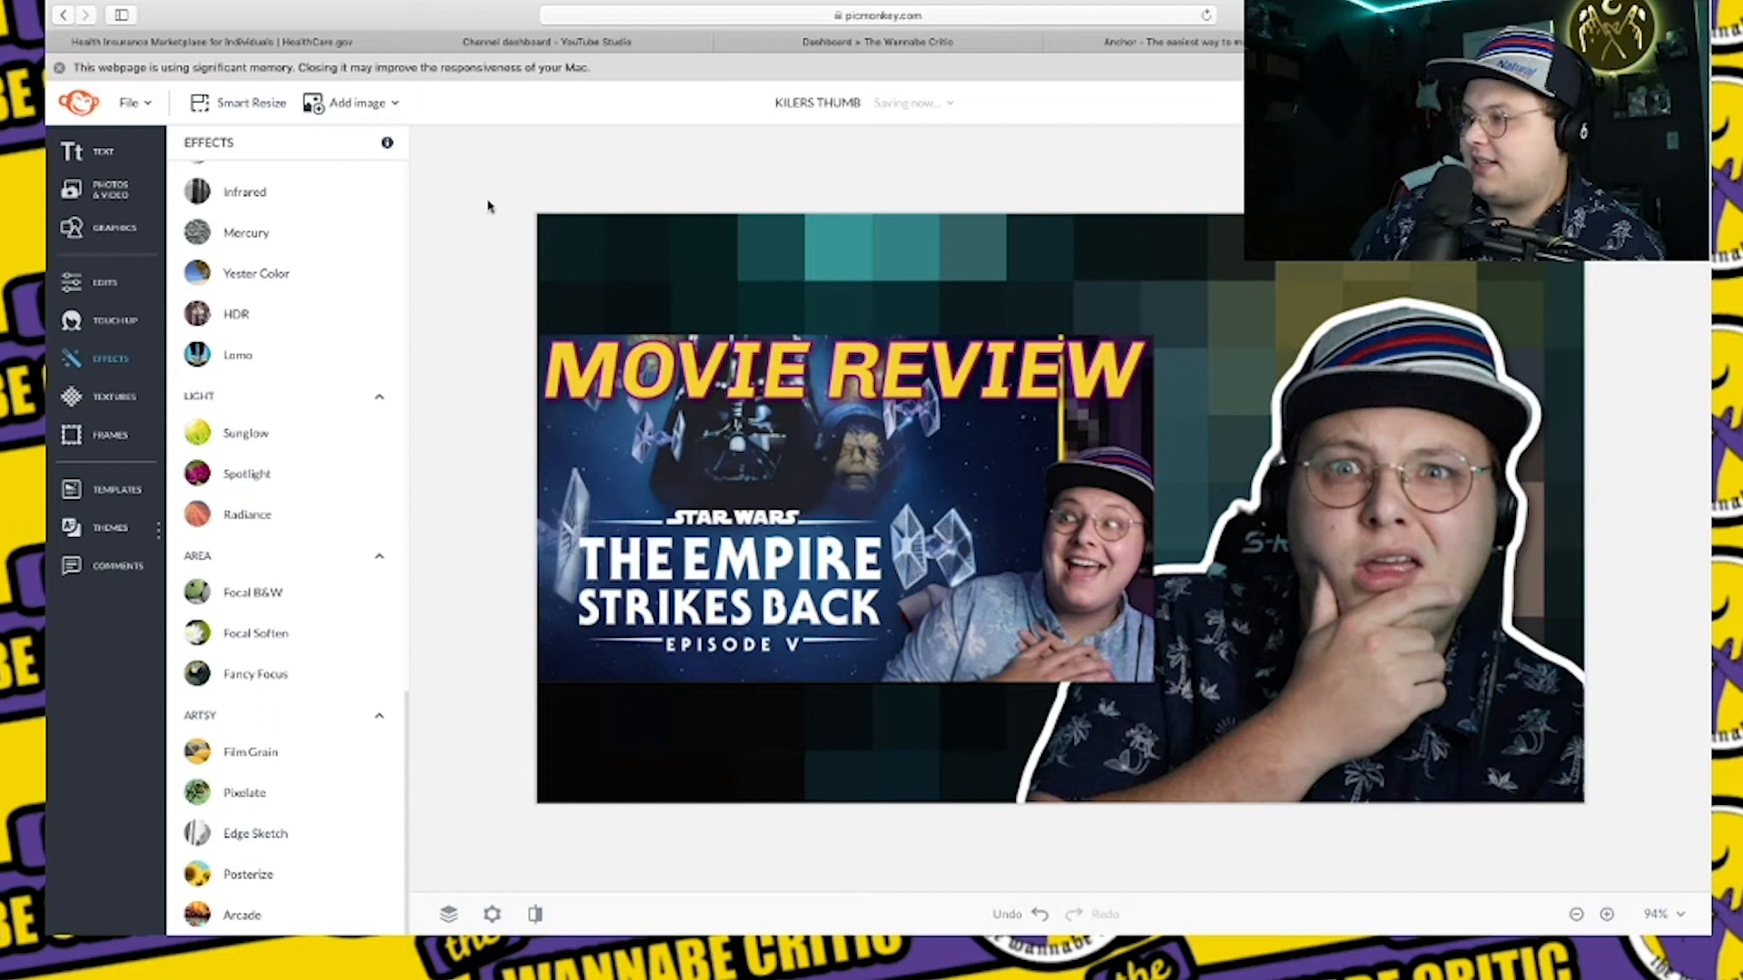
Give the Empire Strikes Back image a drop shadow and a white outline, and shift it slightly downward.
{"action": "left_click", "coordinate": [684, 398]}
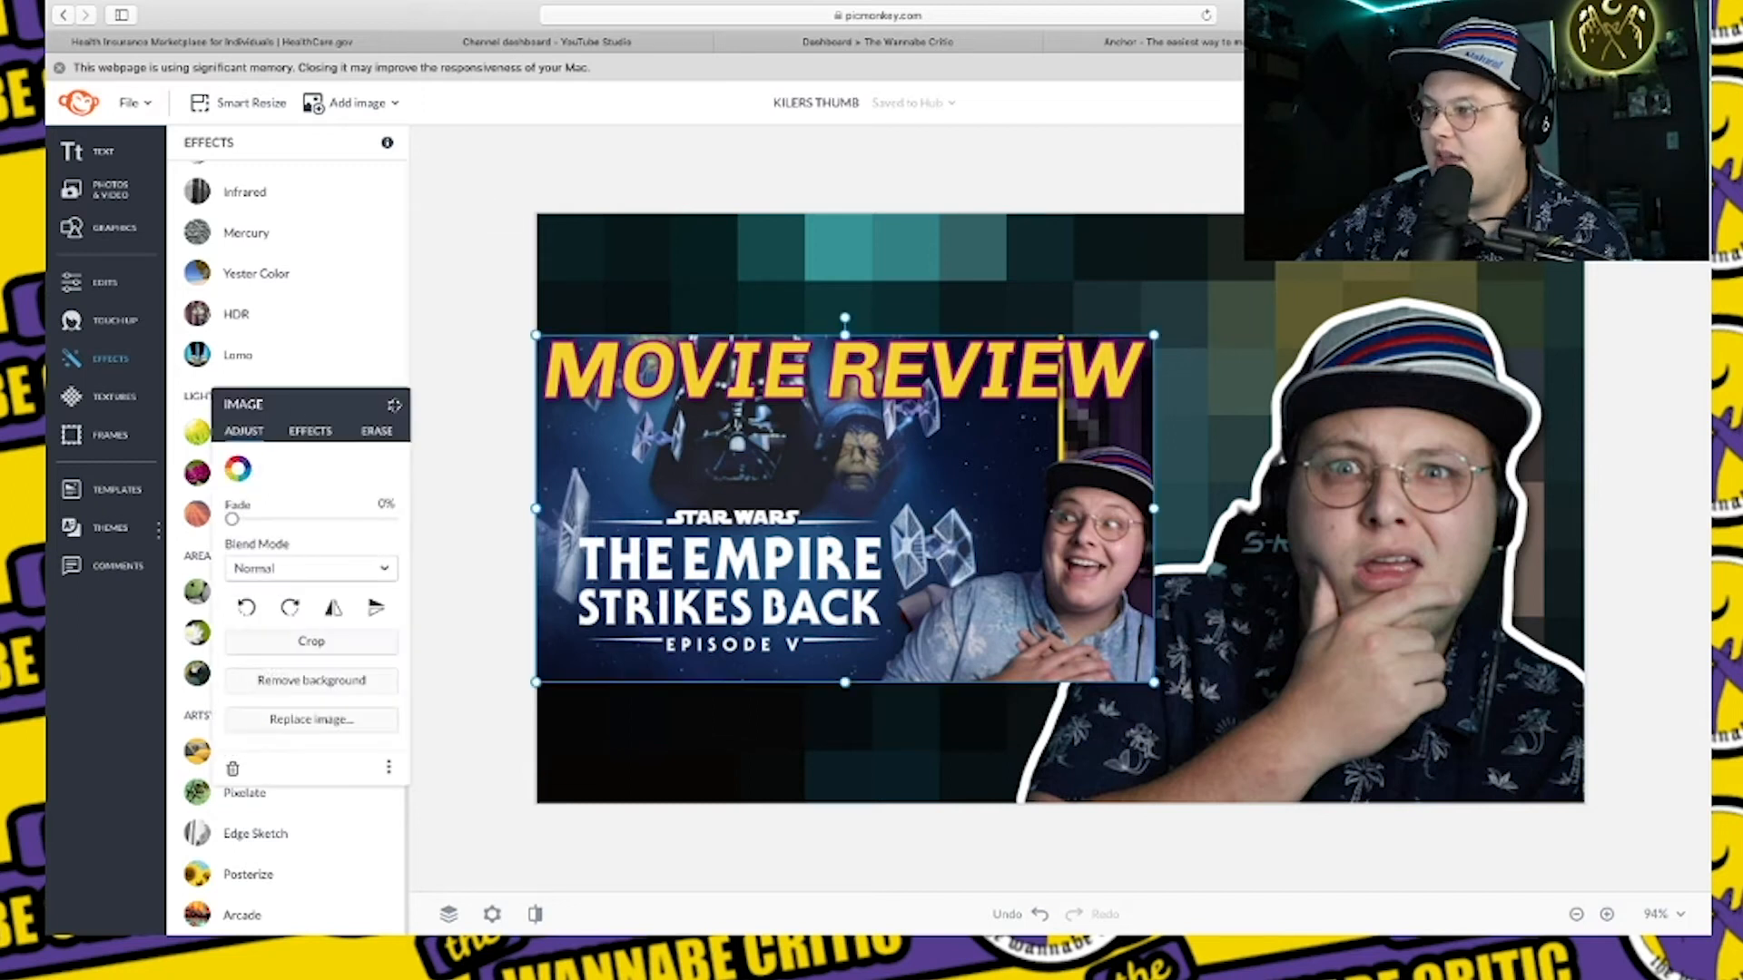
{"action": "left_click", "coordinate": [330, 431]}
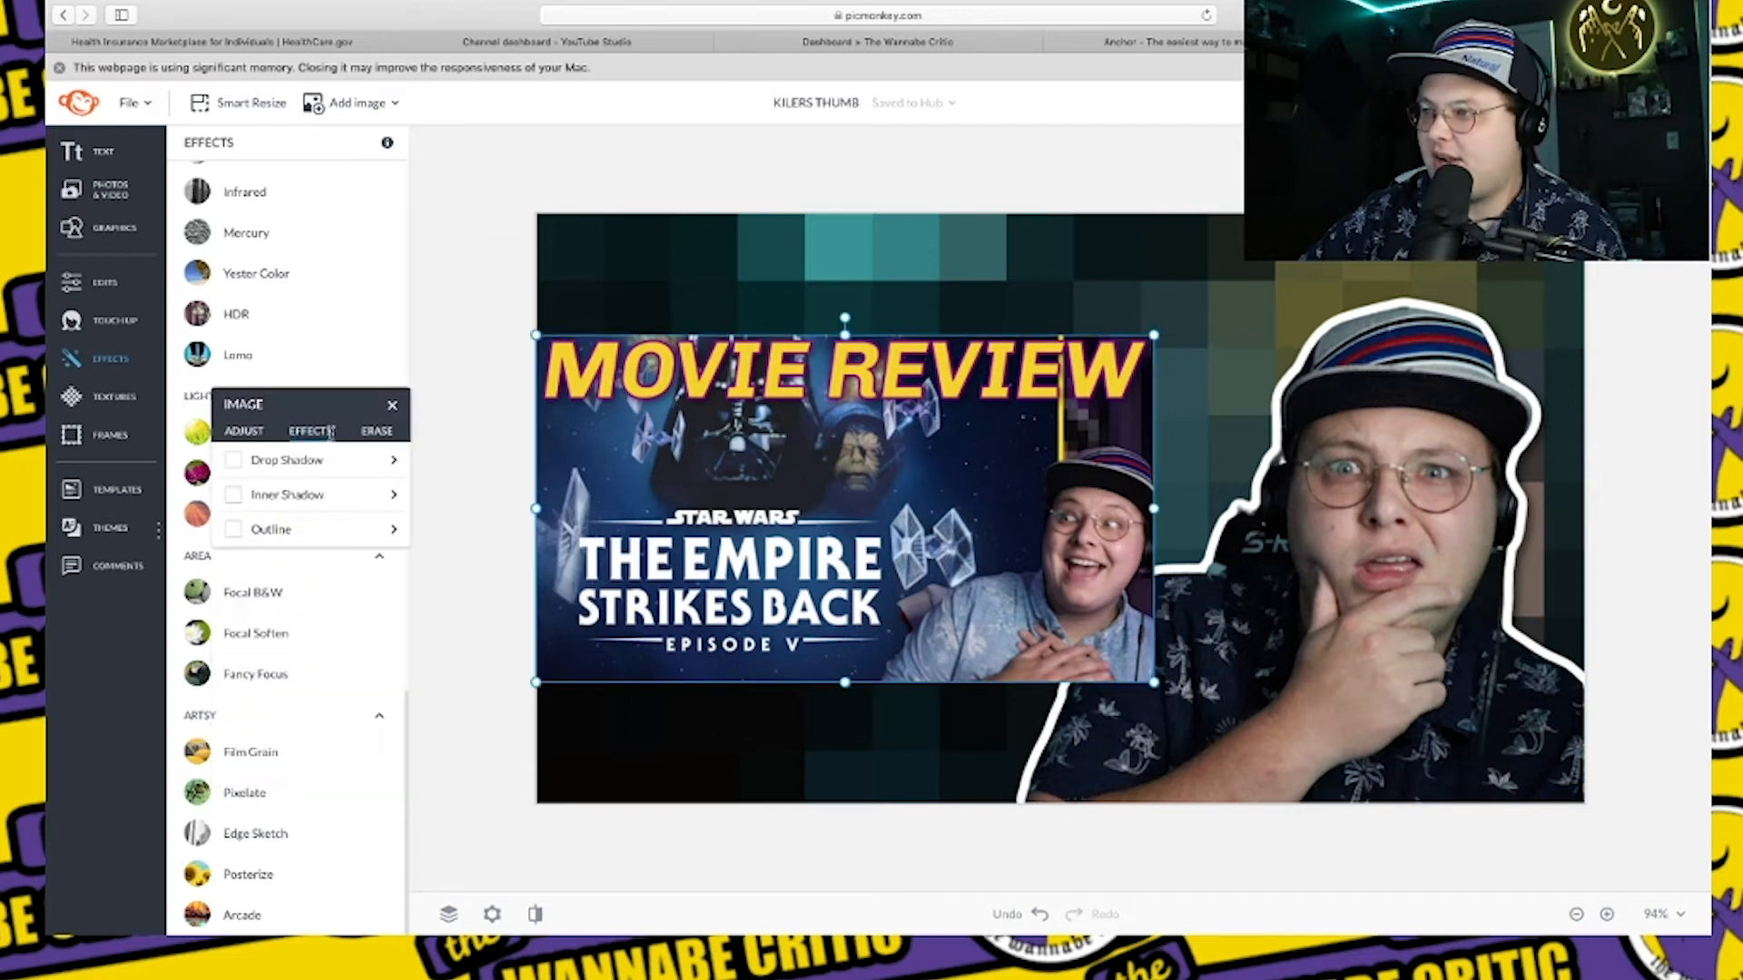
{"action": "left_click", "coordinate": [238, 460]}
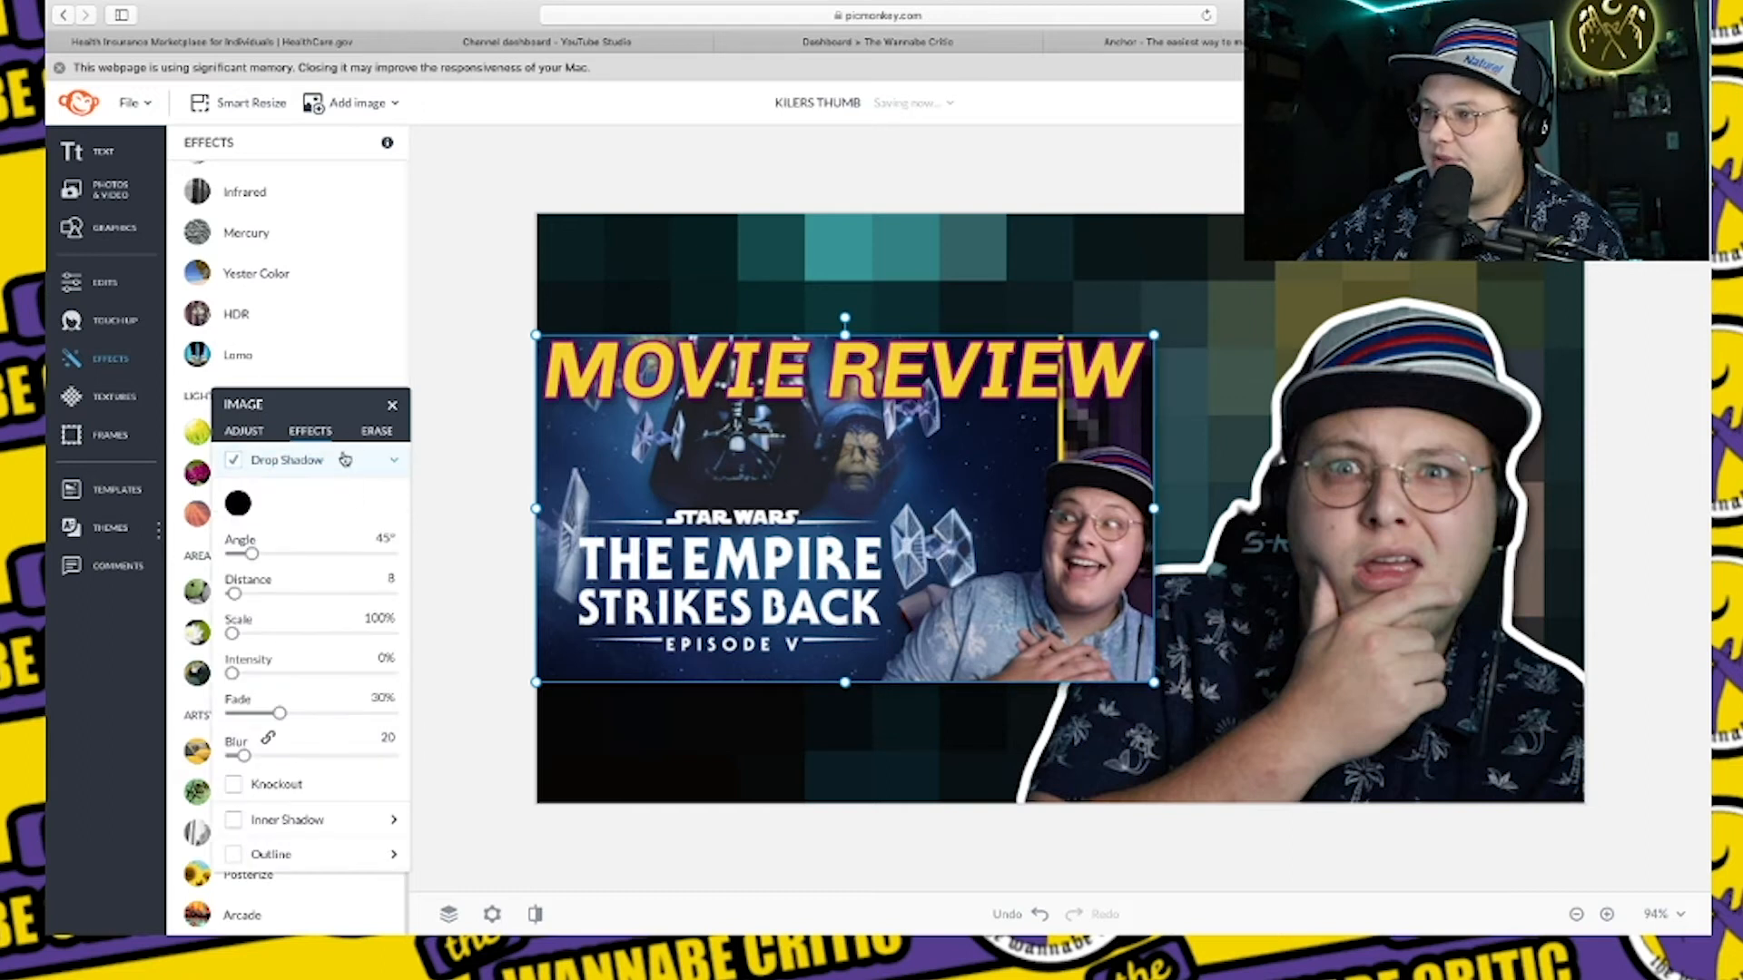
{"action": "left_click", "coordinate": [381, 461]}
{"action": "left_click", "coordinate": [234, 529]}
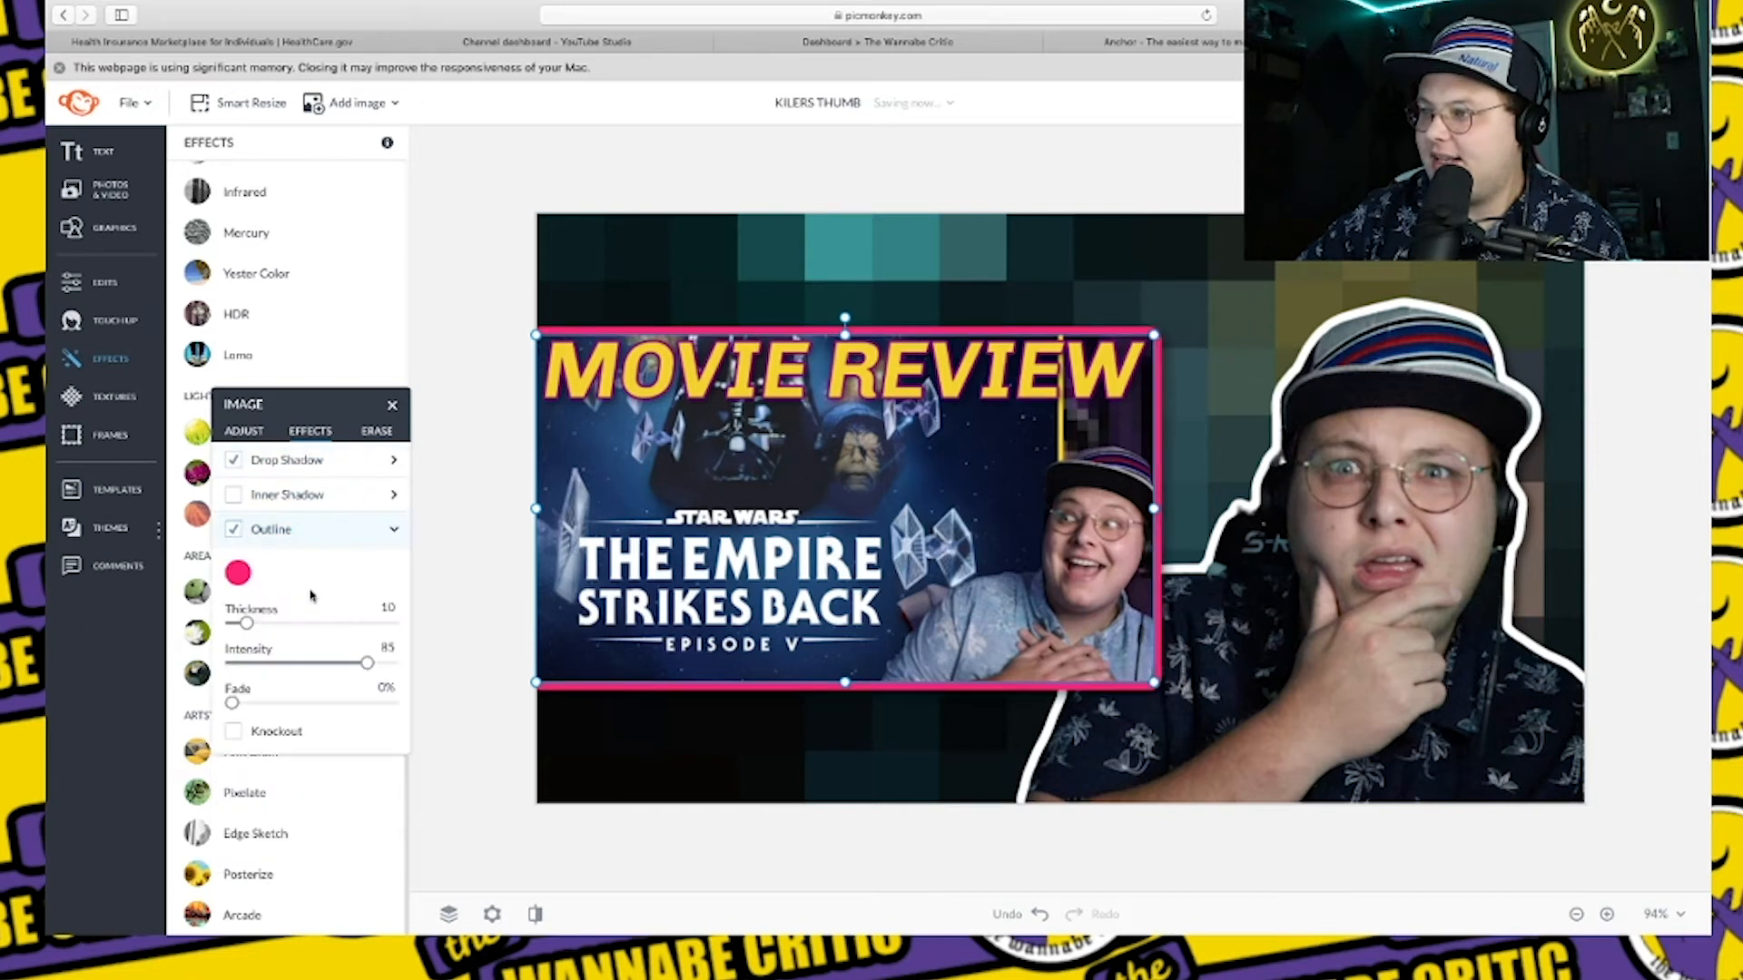
{"action": "left_click", "coordinate": [234, 573]}
{"action": "left_click", "coordinate": [287, 804]}
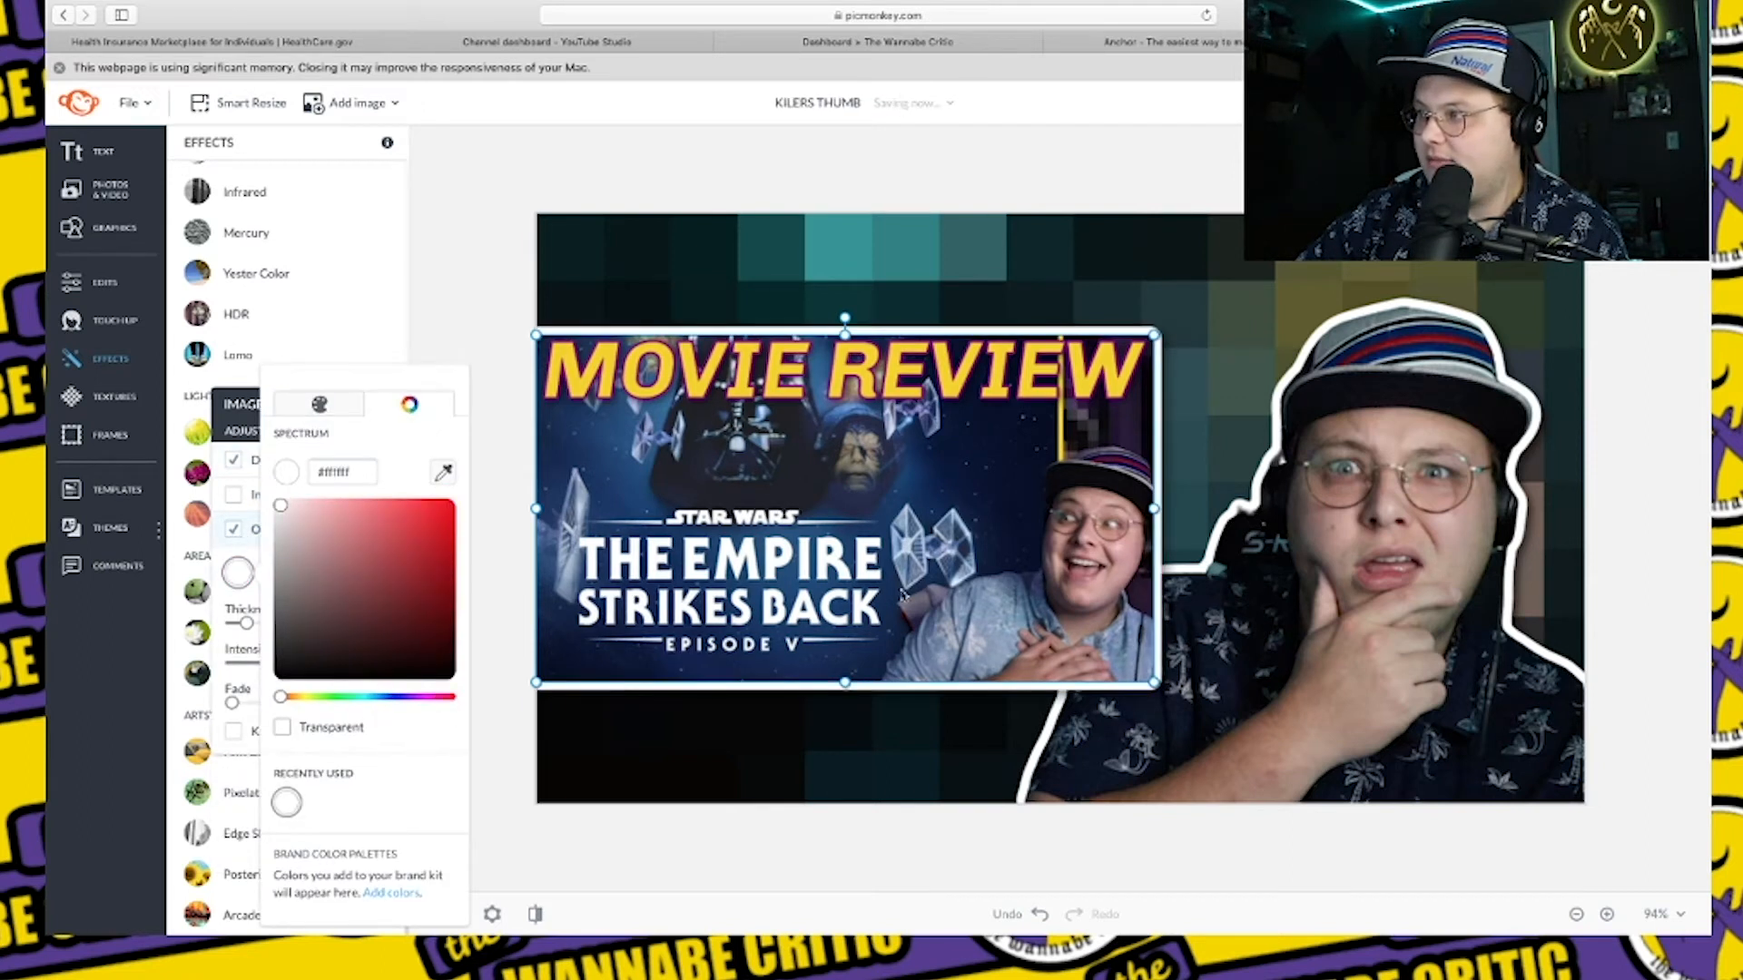
{"action": "left_click_drag", "start_coordinate": [1009, 380], "coordinate": [1009, 404]}
Add a text layer above the Empire Strikes Back image, and shrink and inset that image from the canvas edge.
{"action": "left_click", "coordinate": [101, 152]}
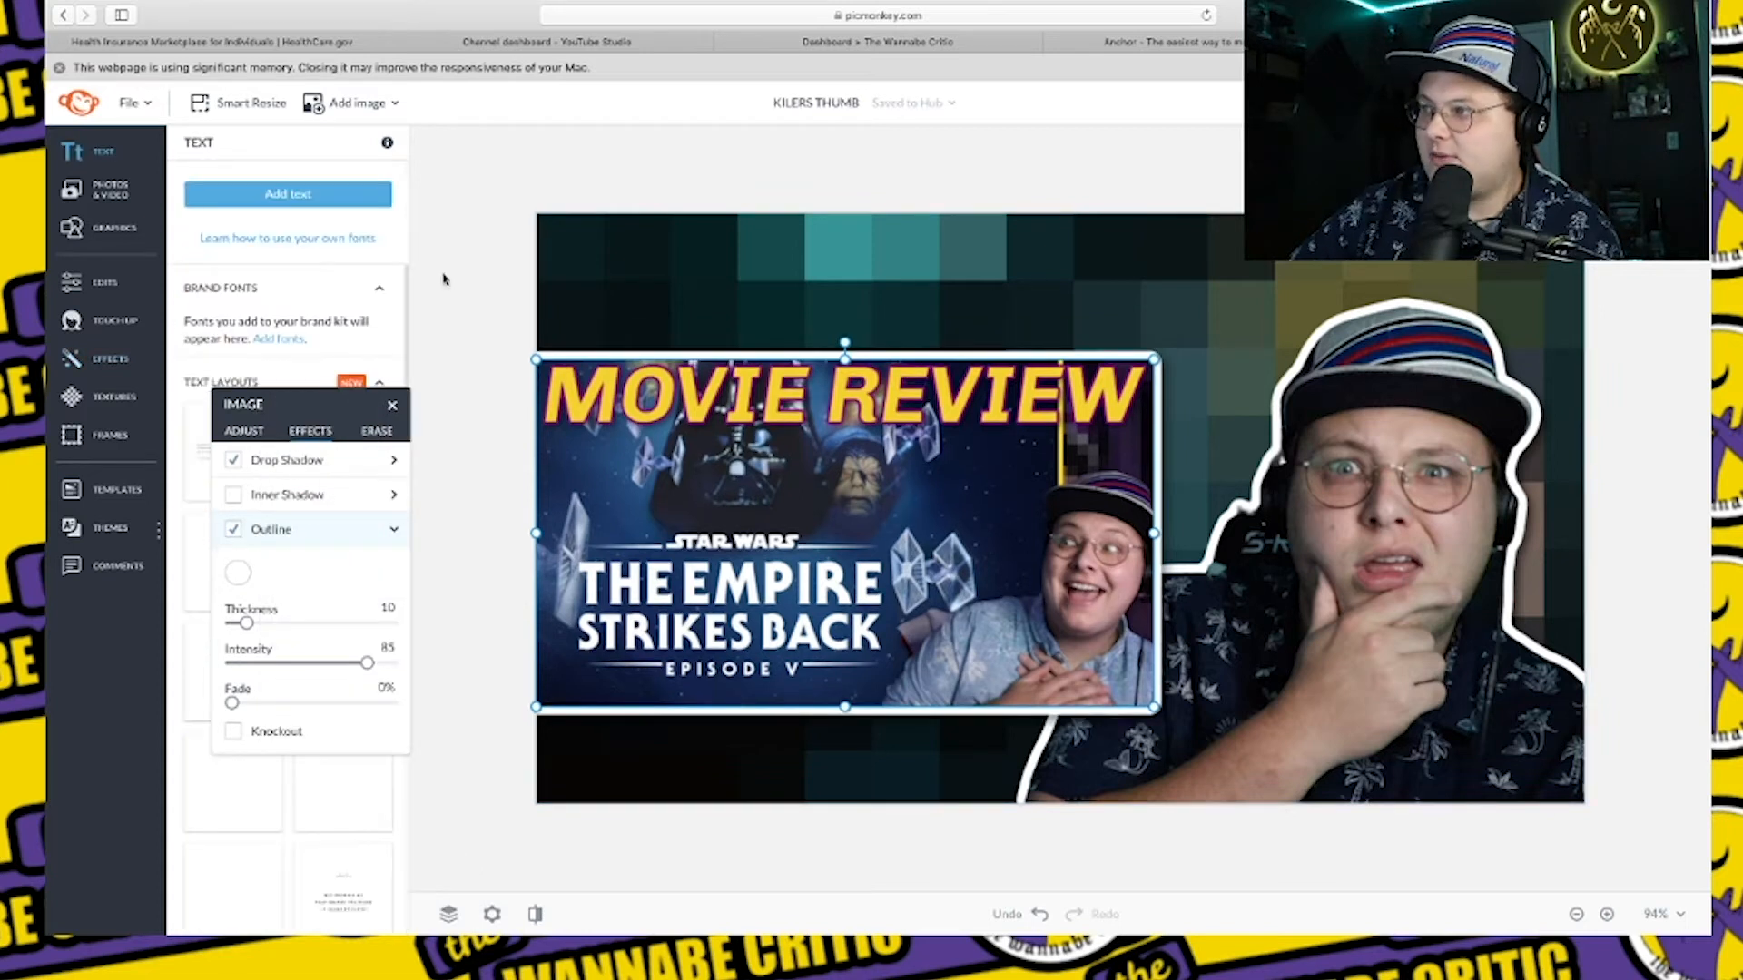
{"action": "left_click", "coordinate": [303, 193]}
{"action": "left_click_drag", "start_coordinate": [1025, 525], "coordinate": [965, 327]}
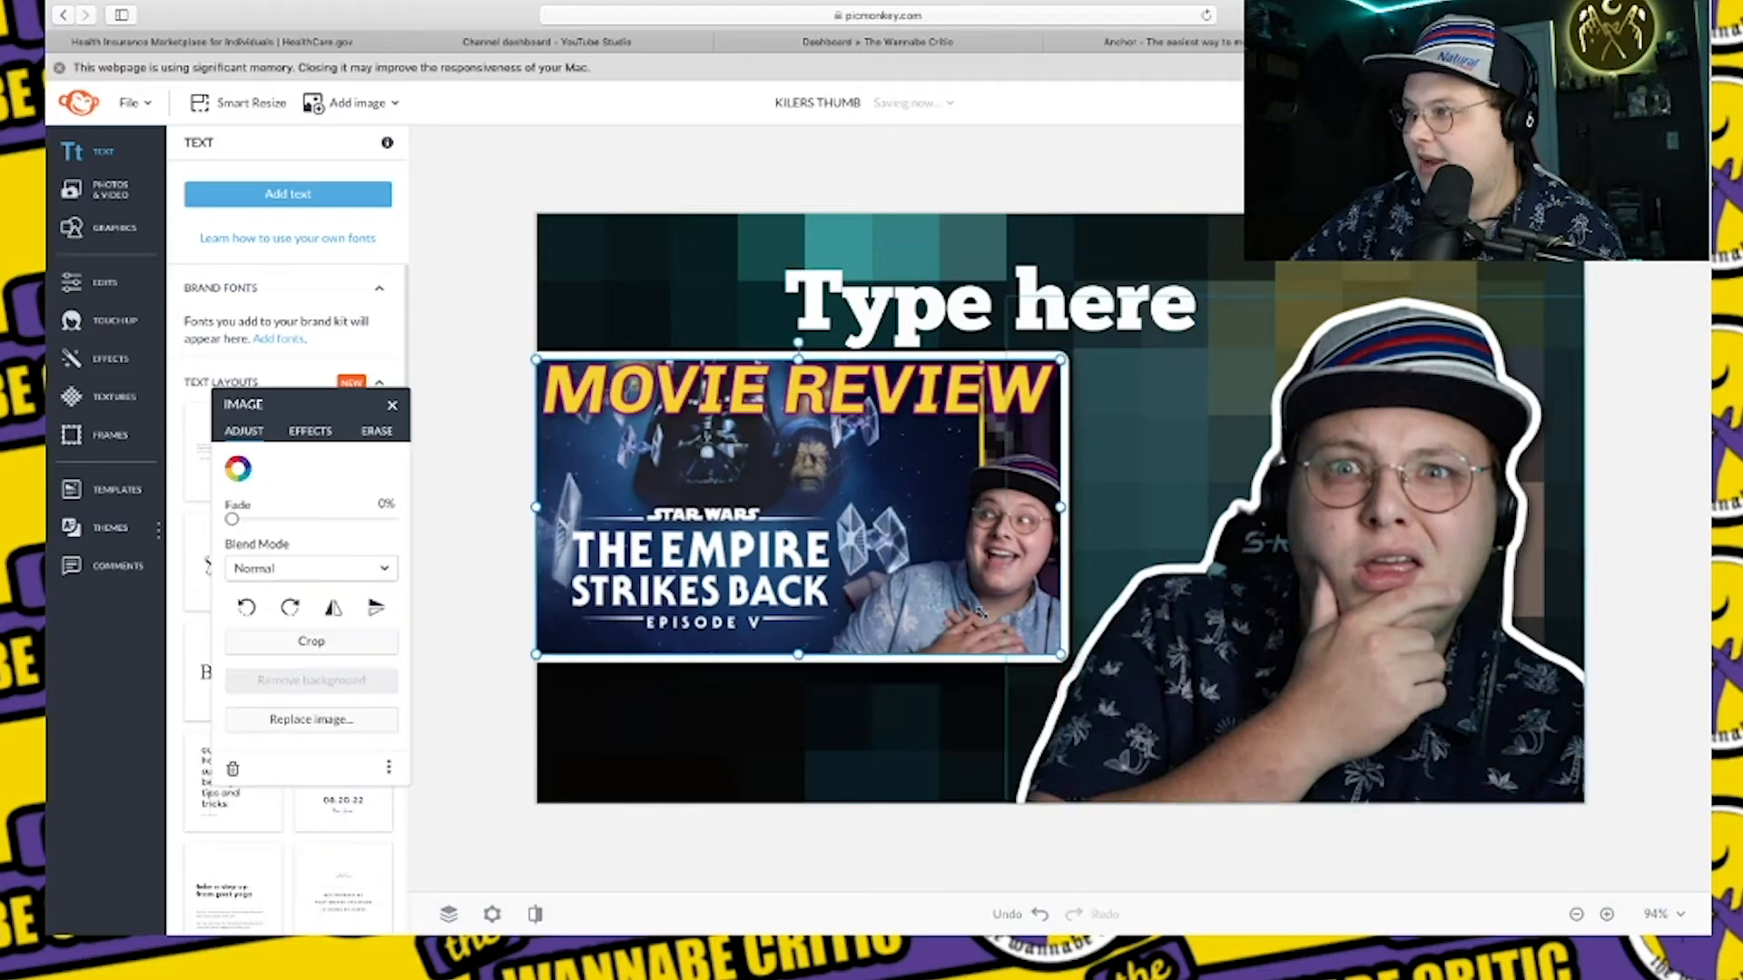
{"action": "left_click_drag", "start_coordinate": [770, 505], "coordinate": [795, 505]}
Replace the placeholder text with "HOW TO", enlarge it to size 240 and place it along the canvas's upper edge.
{"action": "left_click", "coordinate": [1016, 320]}
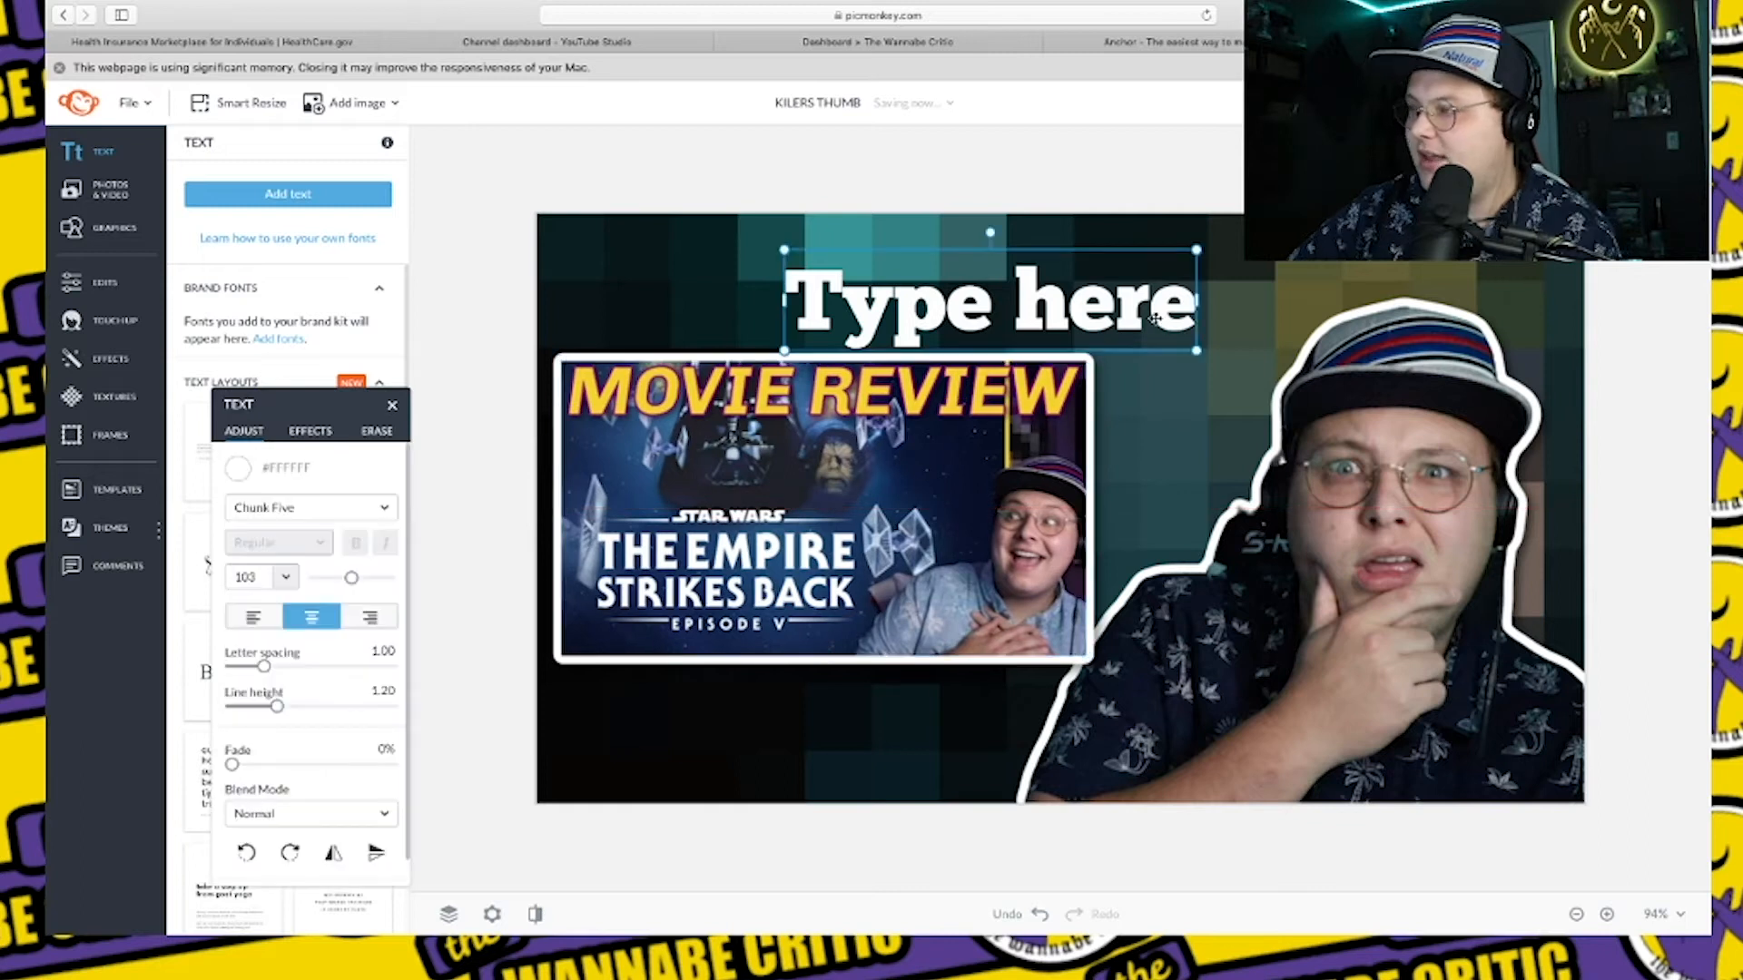
{"action": "double_click", "coordinate": [1194, 311]}
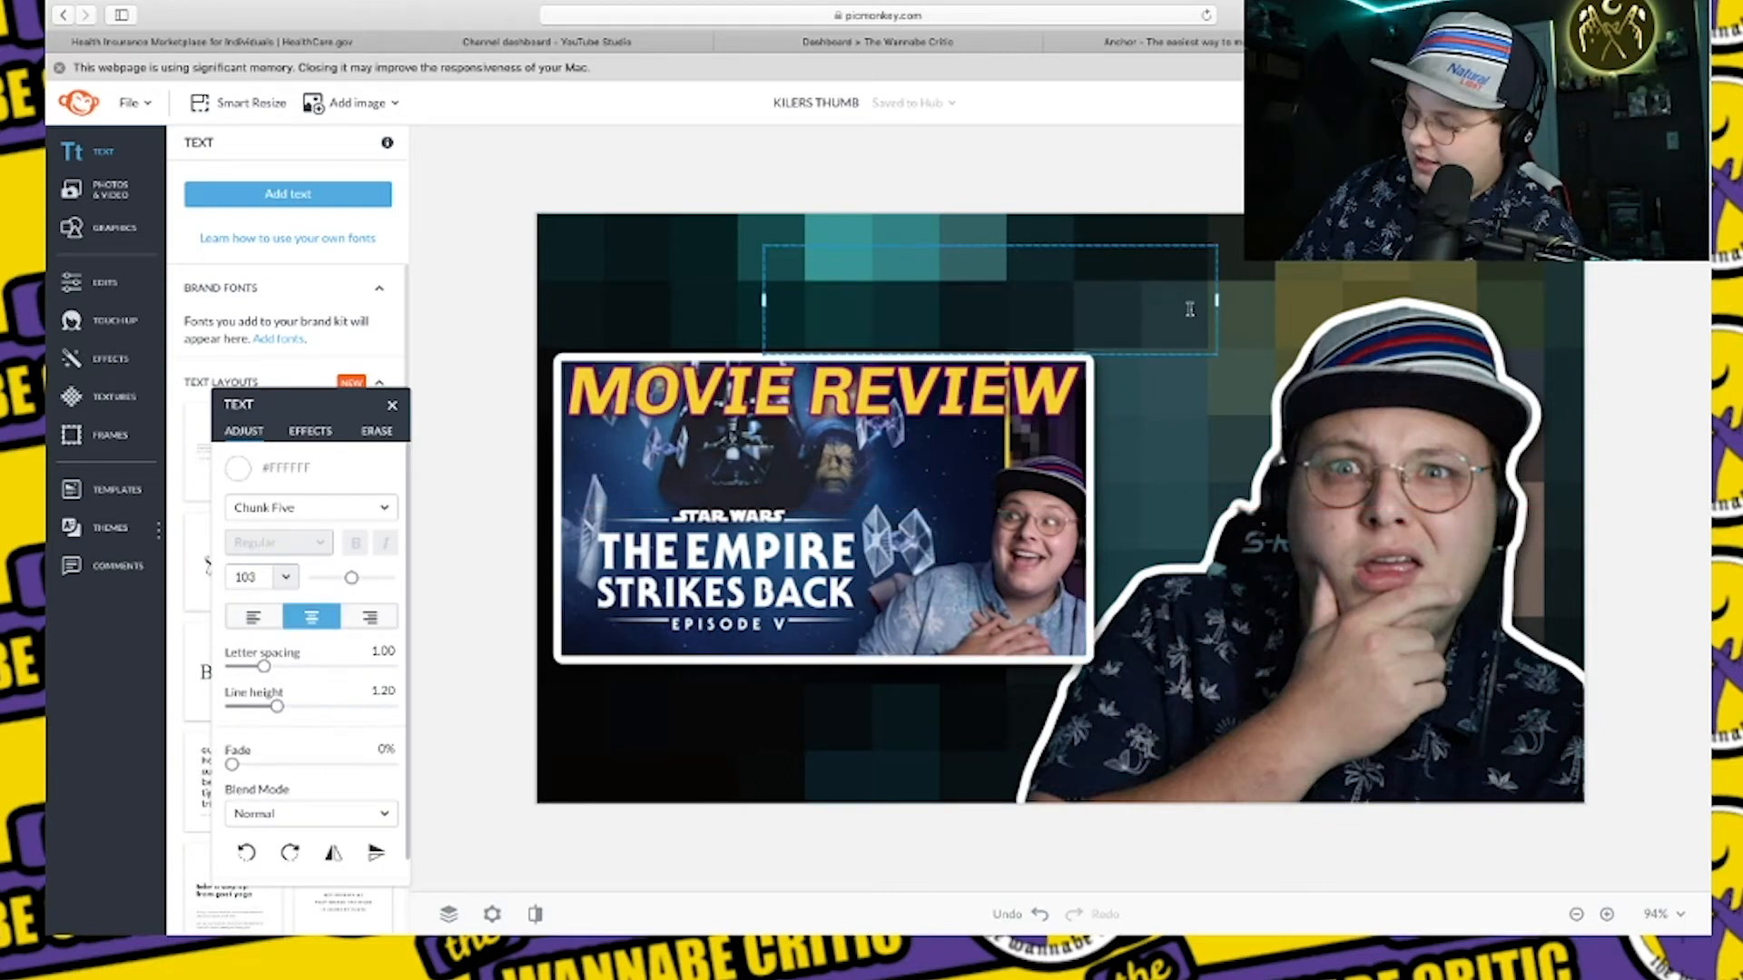
{"action": "type", "text": "HOW TO"}
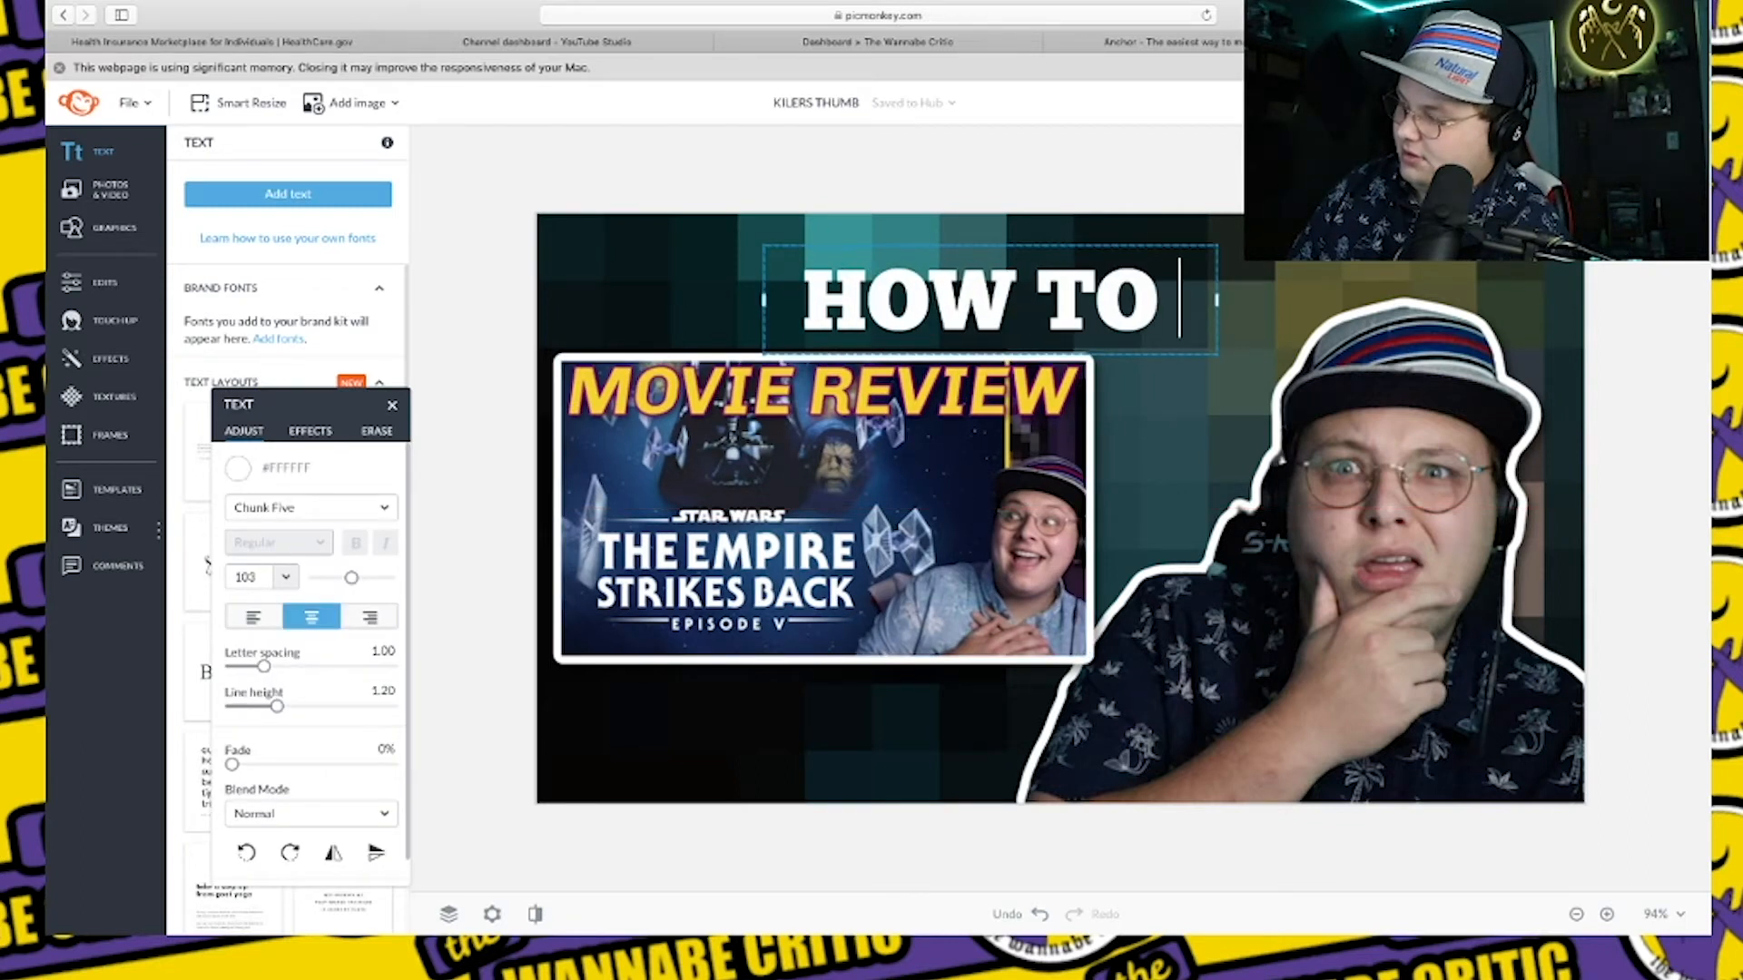
{"action": "key", "text": "Escape"}
{"action": "left_click_drag", "start_coordinate": [1194, 357], "coordinate": [1697, 484]}
{"action": "left_click_drag", "start_coordinate": [1107, 410], "coordinate": [842, 330]}
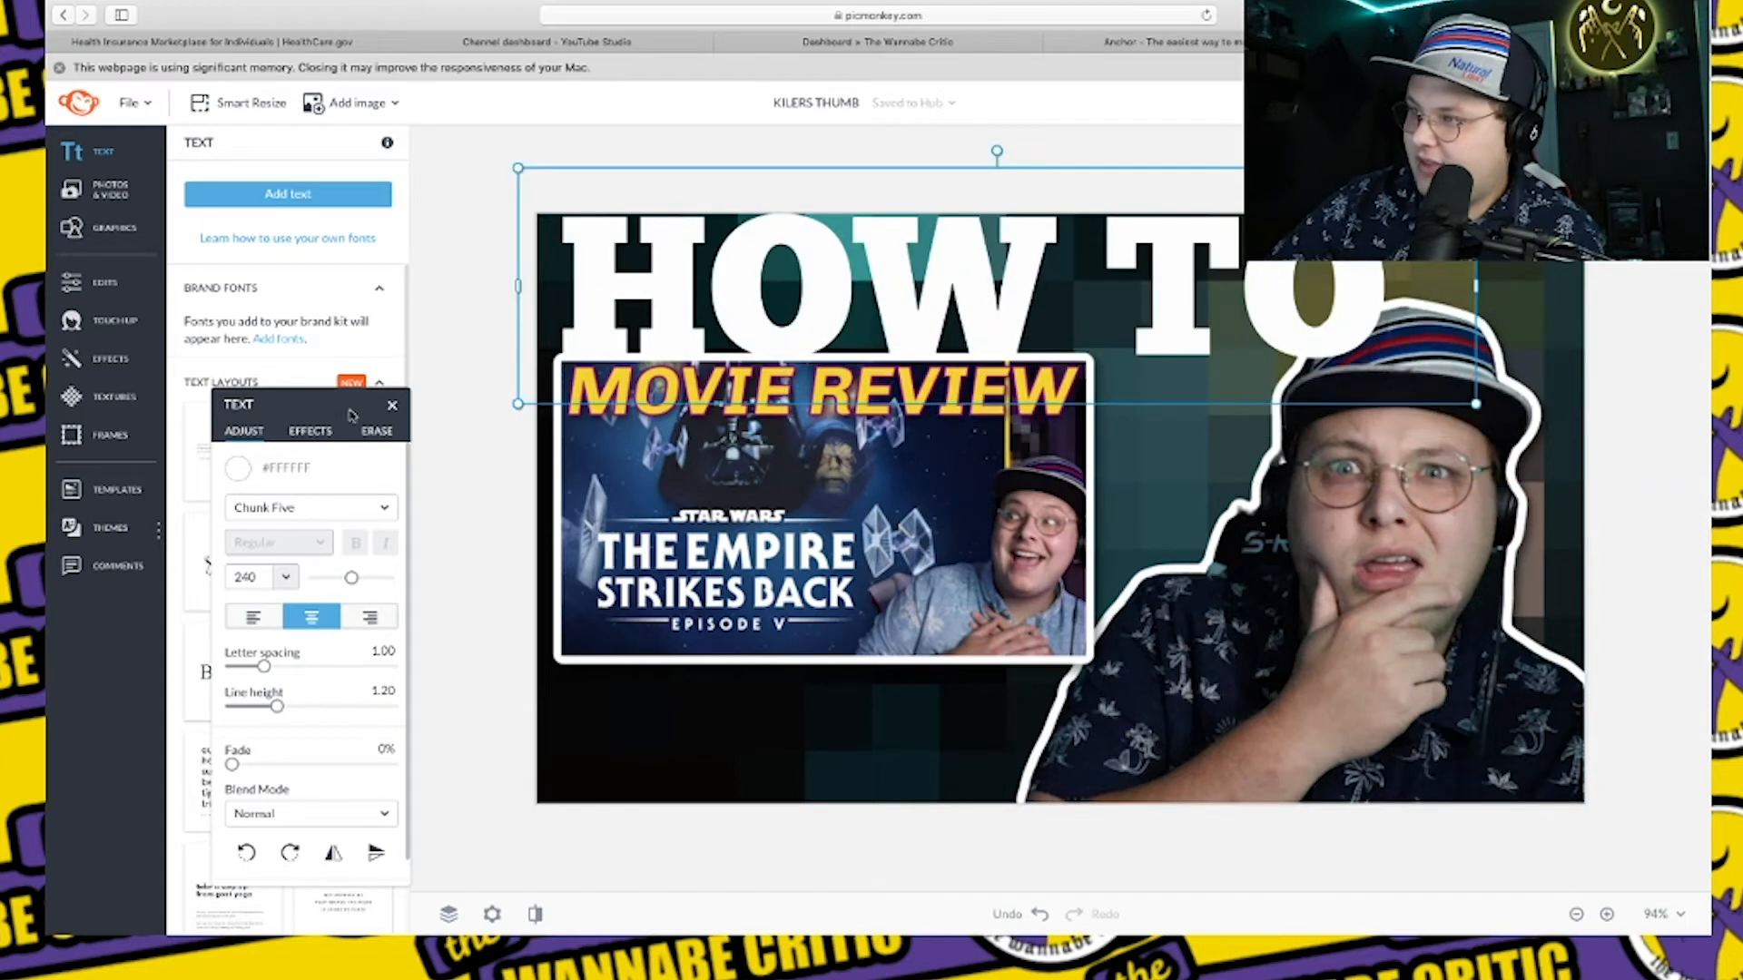
Give the "HOW TO" text a drop shadow and a black outline.
{"action": "left_click", "coordinate": [311, 431]}
{"action": "left_click", "coordinate": [239, 461]}
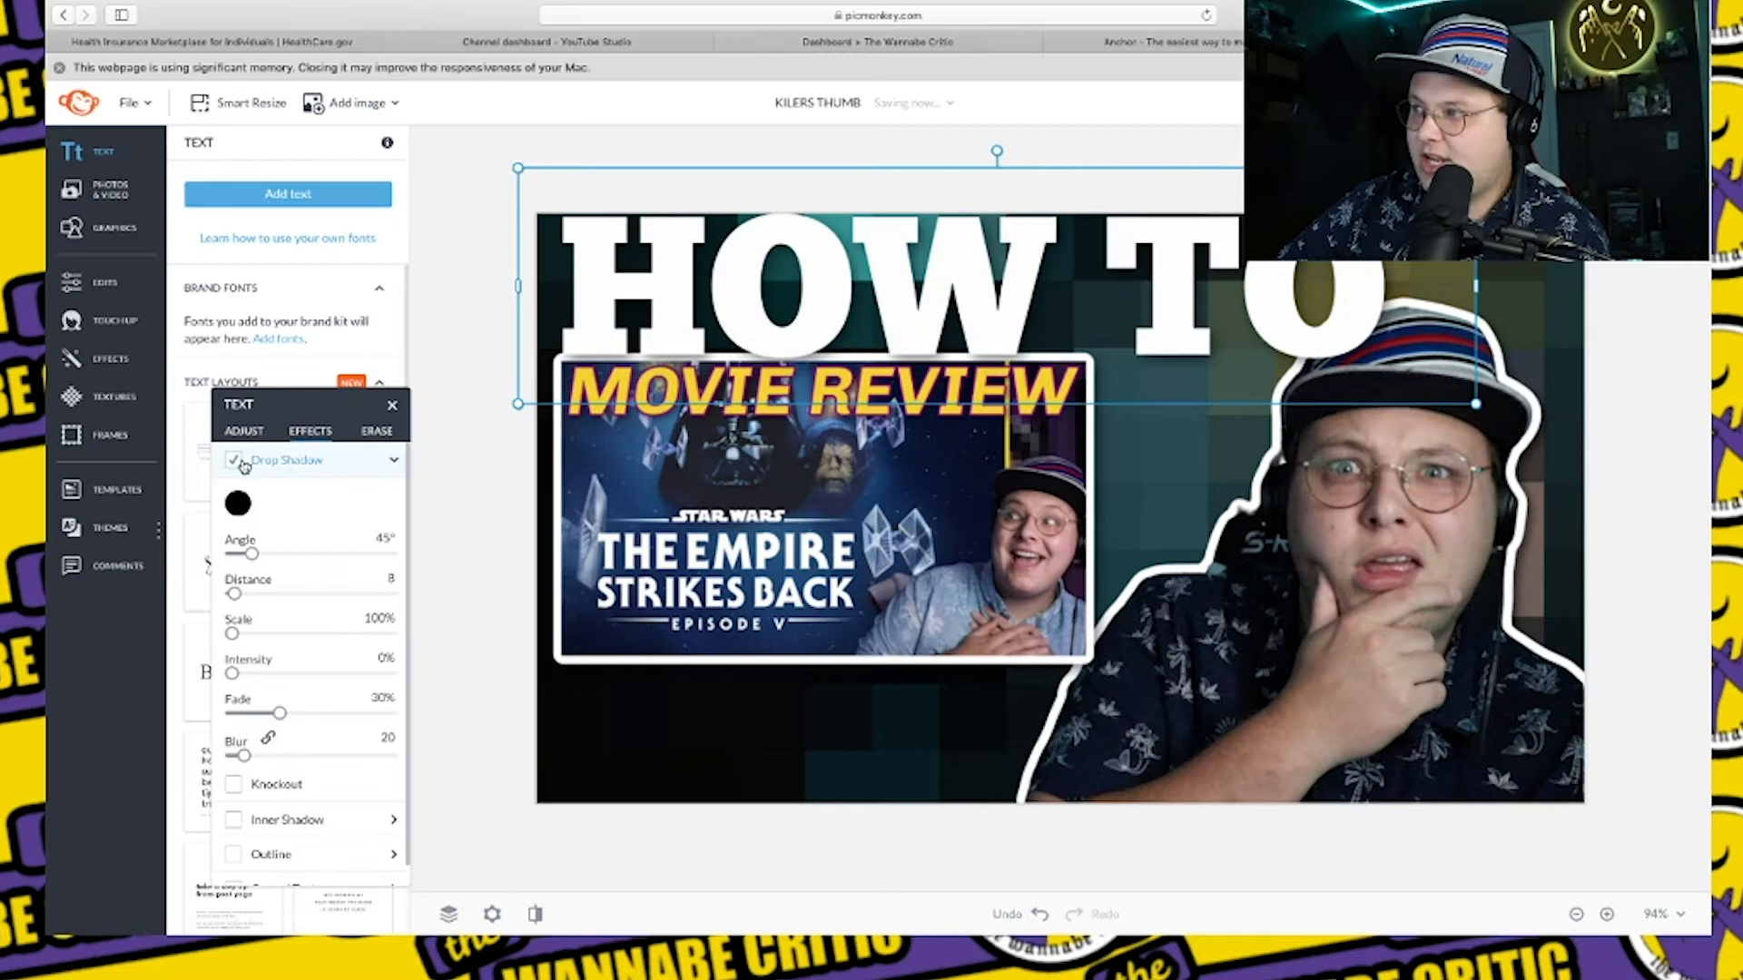
{"action": "left_click", "coordinate": [237, 530]}
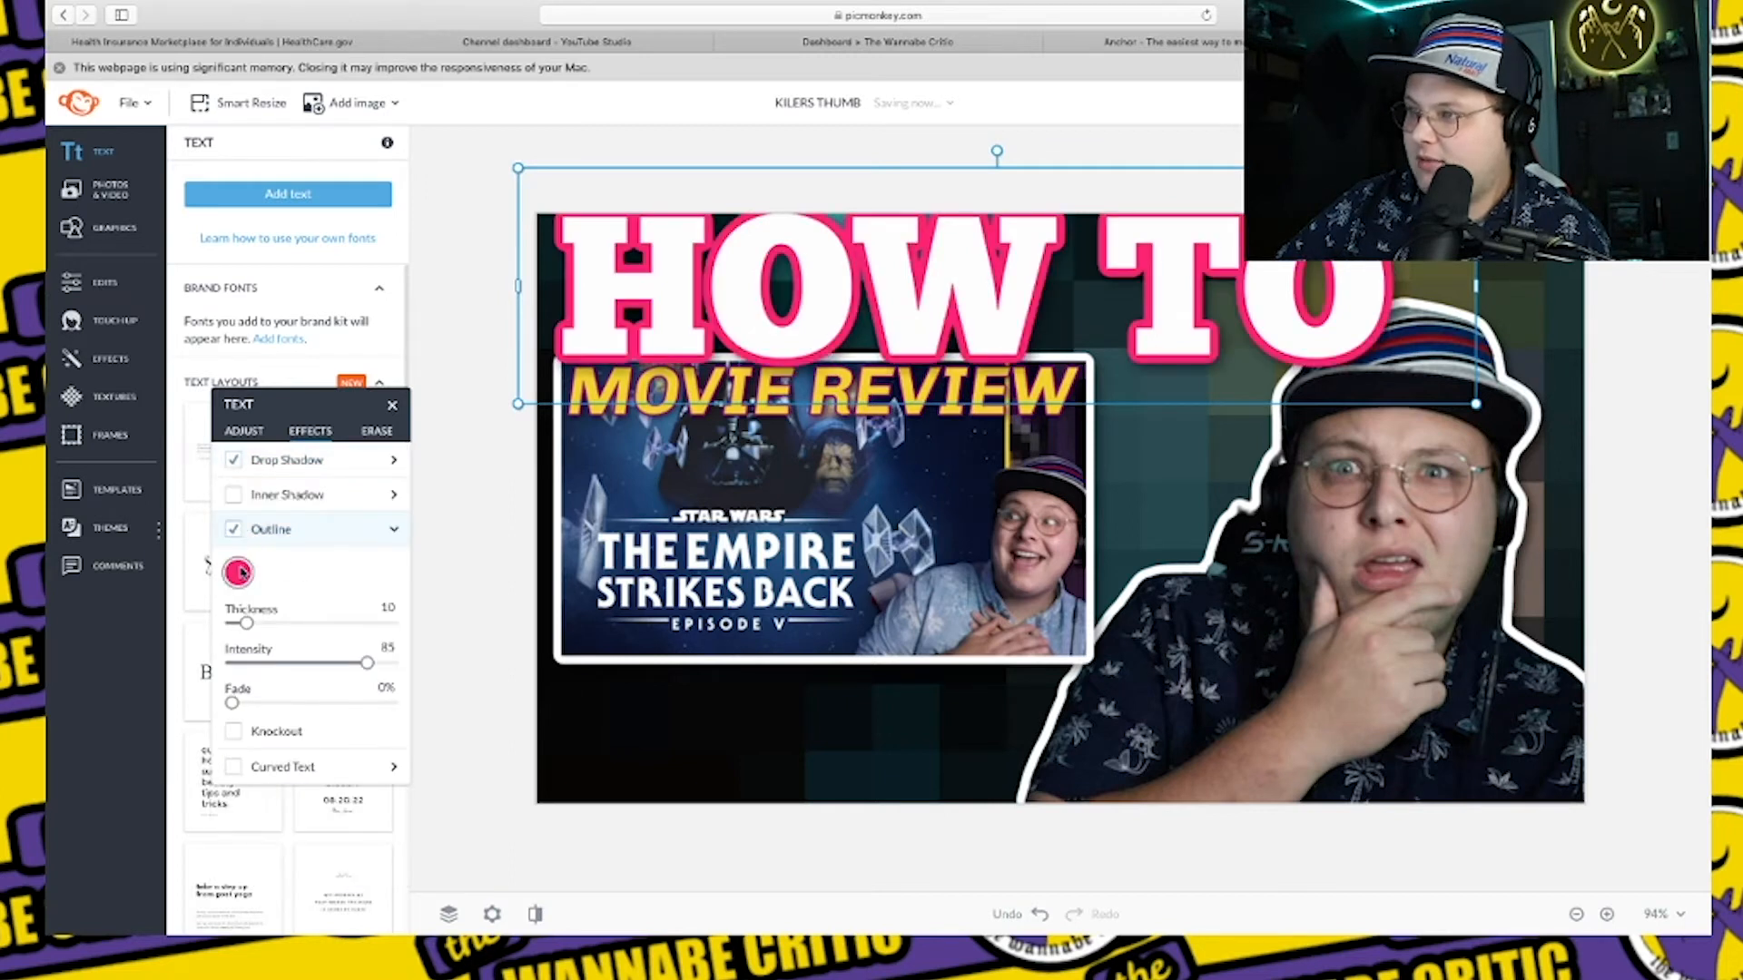
{"action": "left_click", "coordinate": [241, 573]}
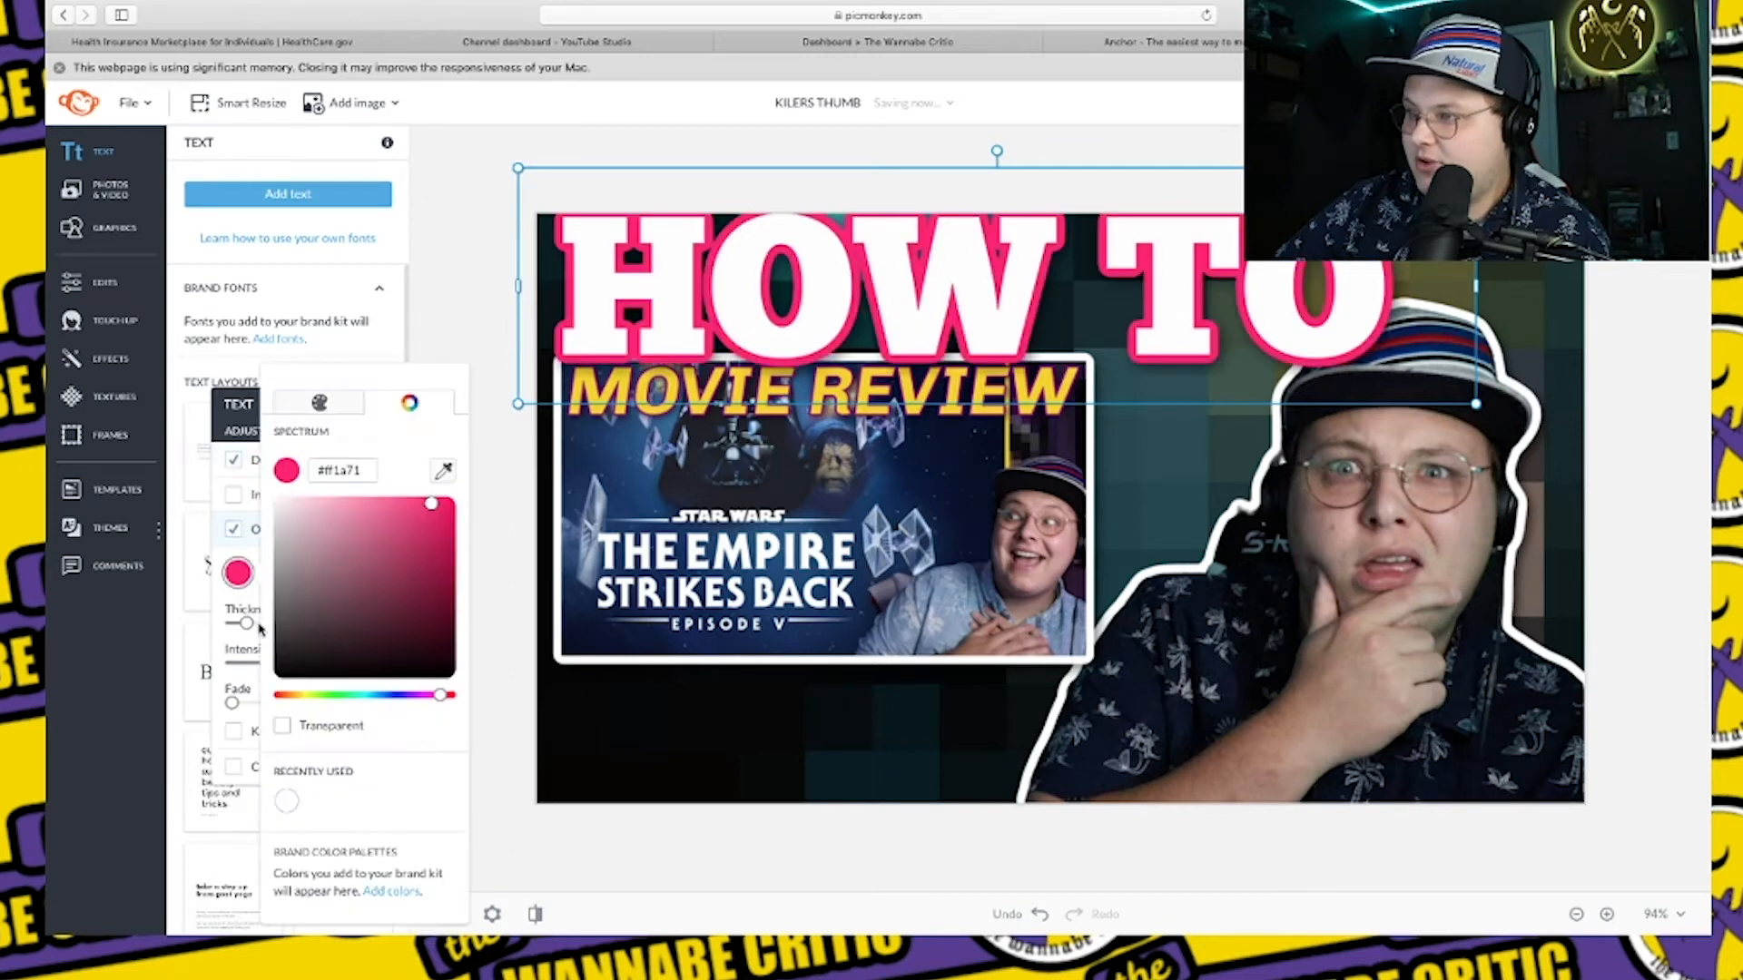
{"action": "left_click", "coordinate": [436, 677]}
Shrink the "HOW TO" heading slightly and reposition it above the Empire Strikes Back image.
{"action": "left_click_drag", "start_coordinate": [1475, 402], "coordinate": [1387, 383]}
{"action": "left_click_drag", "start_coordinate": [828, 237], "coordinate": [822, 254]}
{"action": "left_click", "coordinate": [780, 313]}
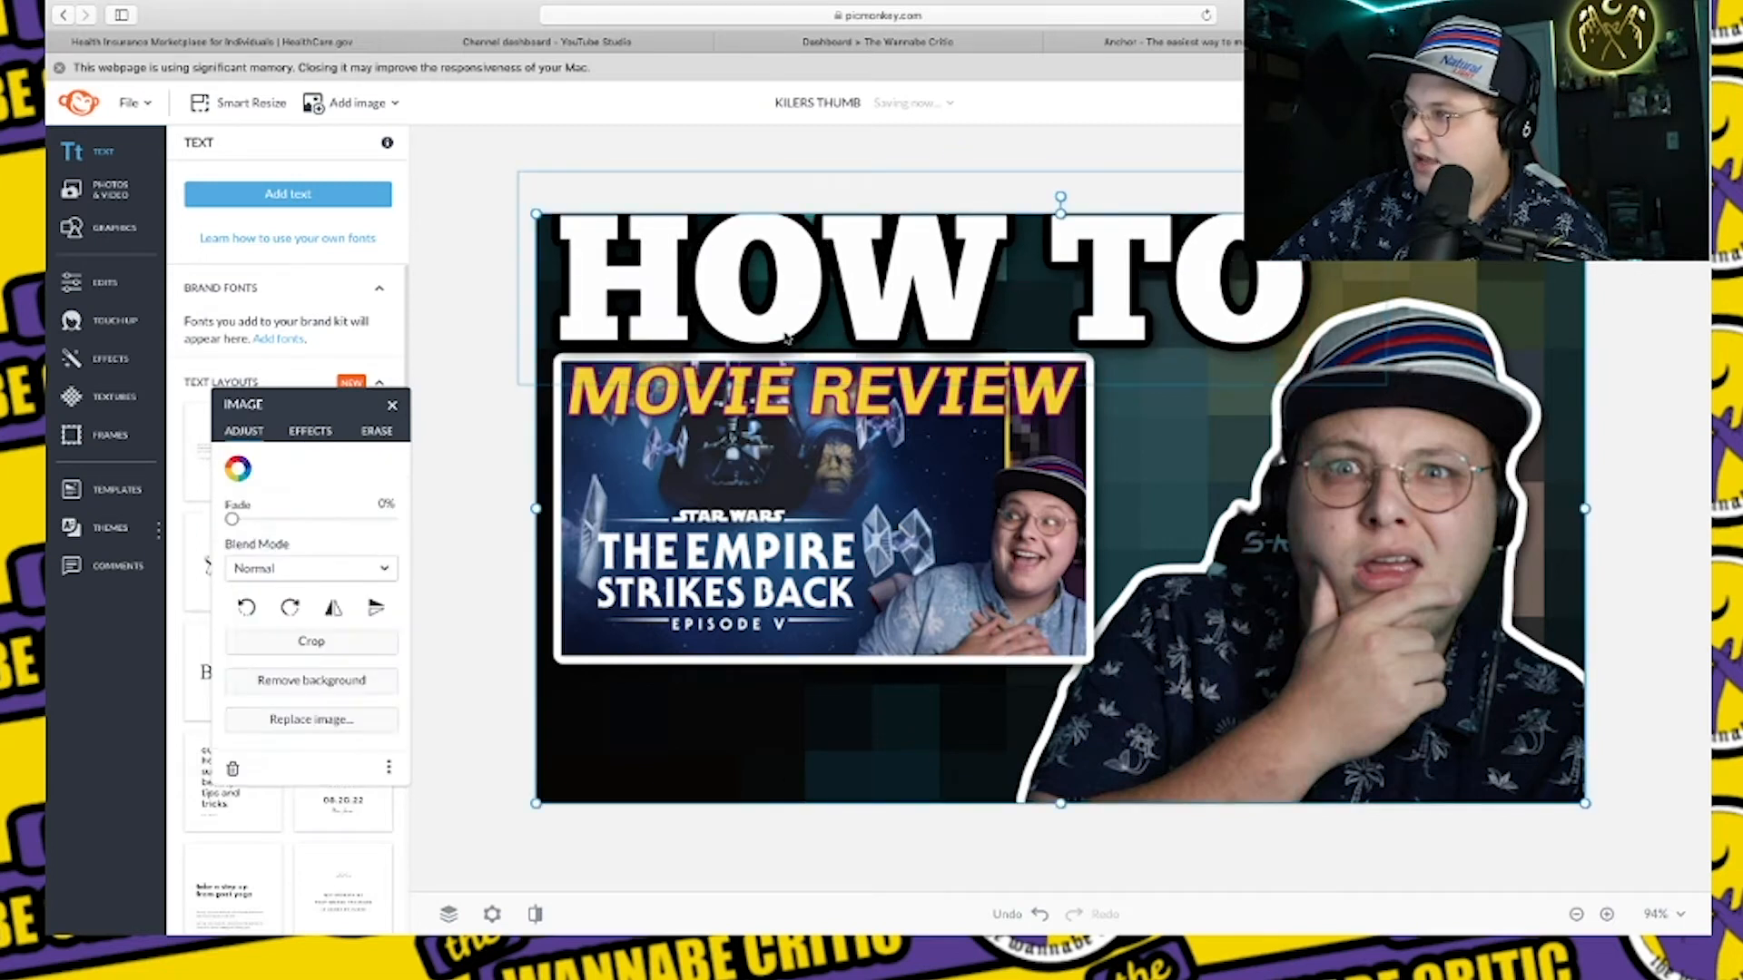
Duplicate the "HOW TO" heading, place the copy along the canvas's lower edge and change its text to "MAKE A THUMBNAIL".
{"action": "left_click", "coordinate": [781, 311]}
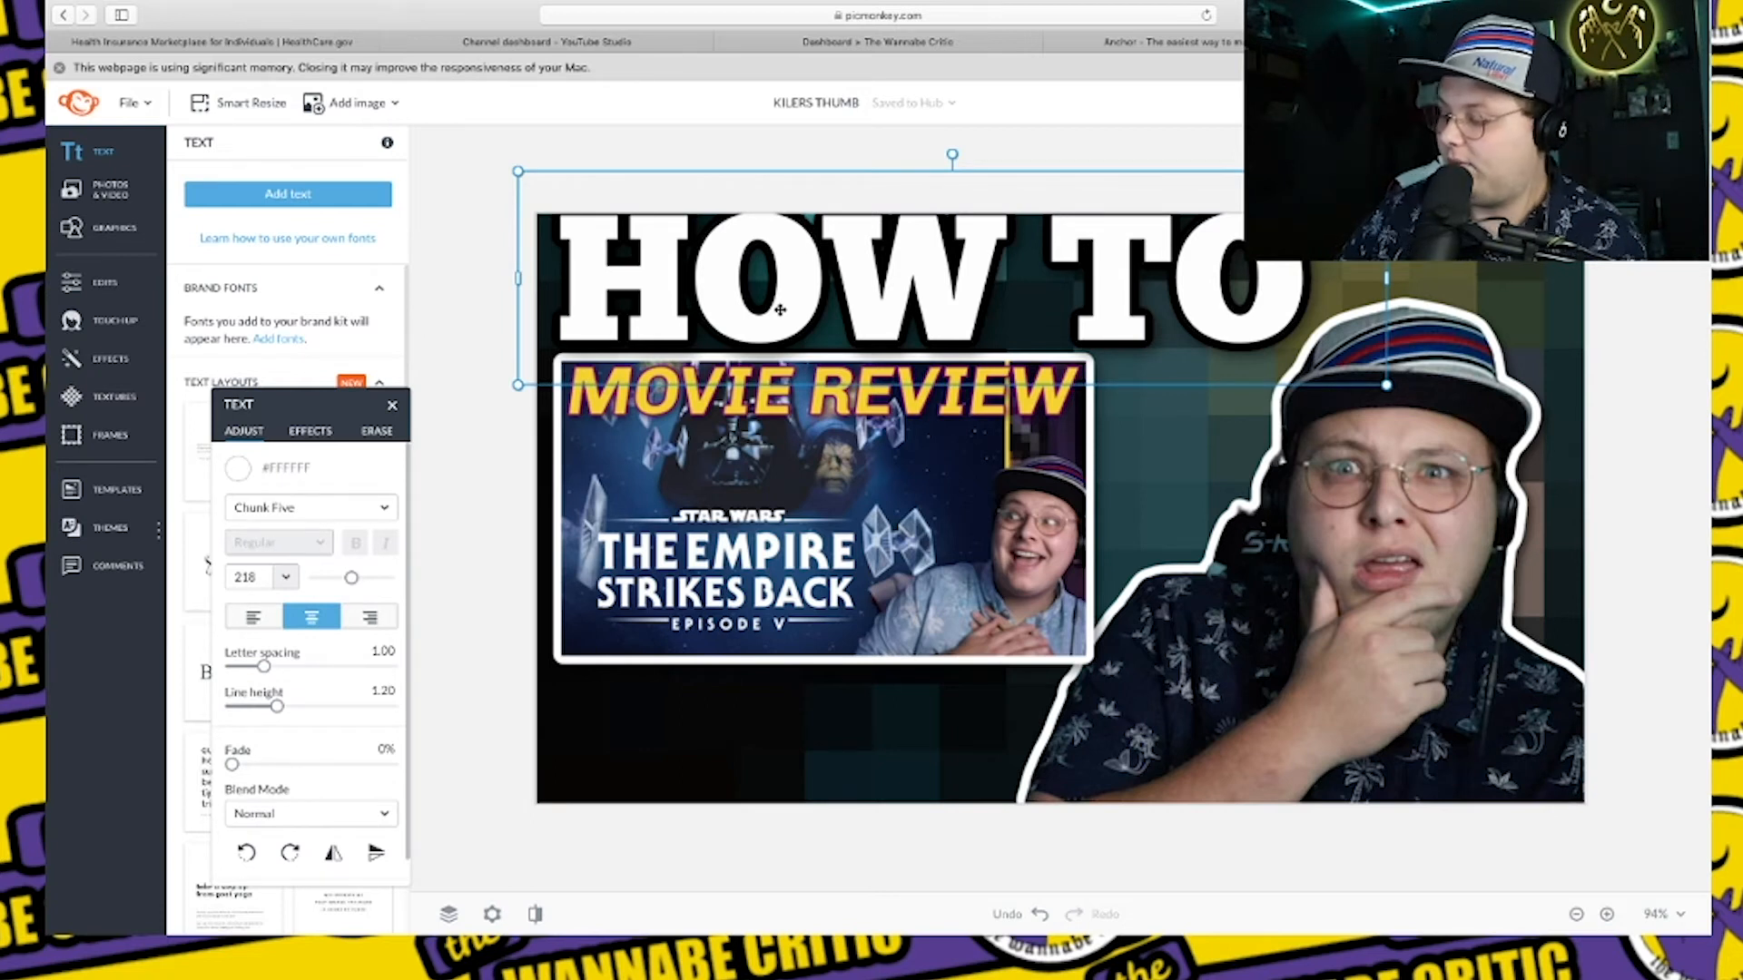
{"action": "left_click_drag", "start_coordinate": [781, 309], "coordinate": [896, 726]}
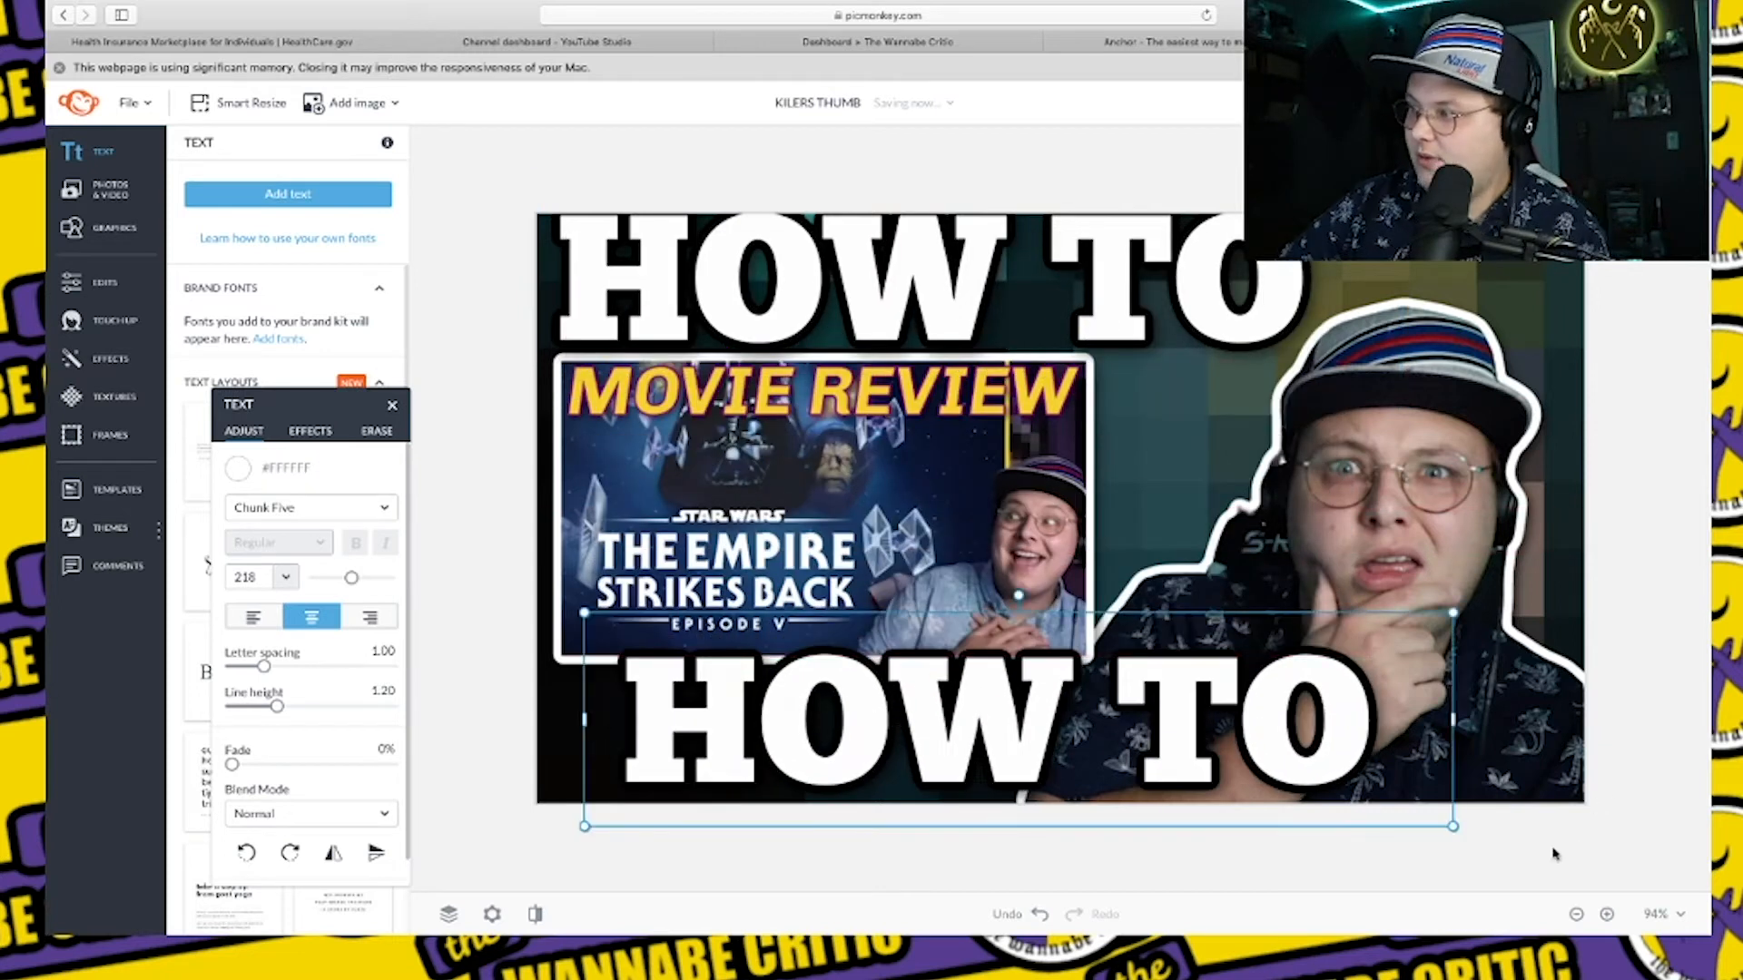
{"action": "type", "text": "MAKE A THUMB"}
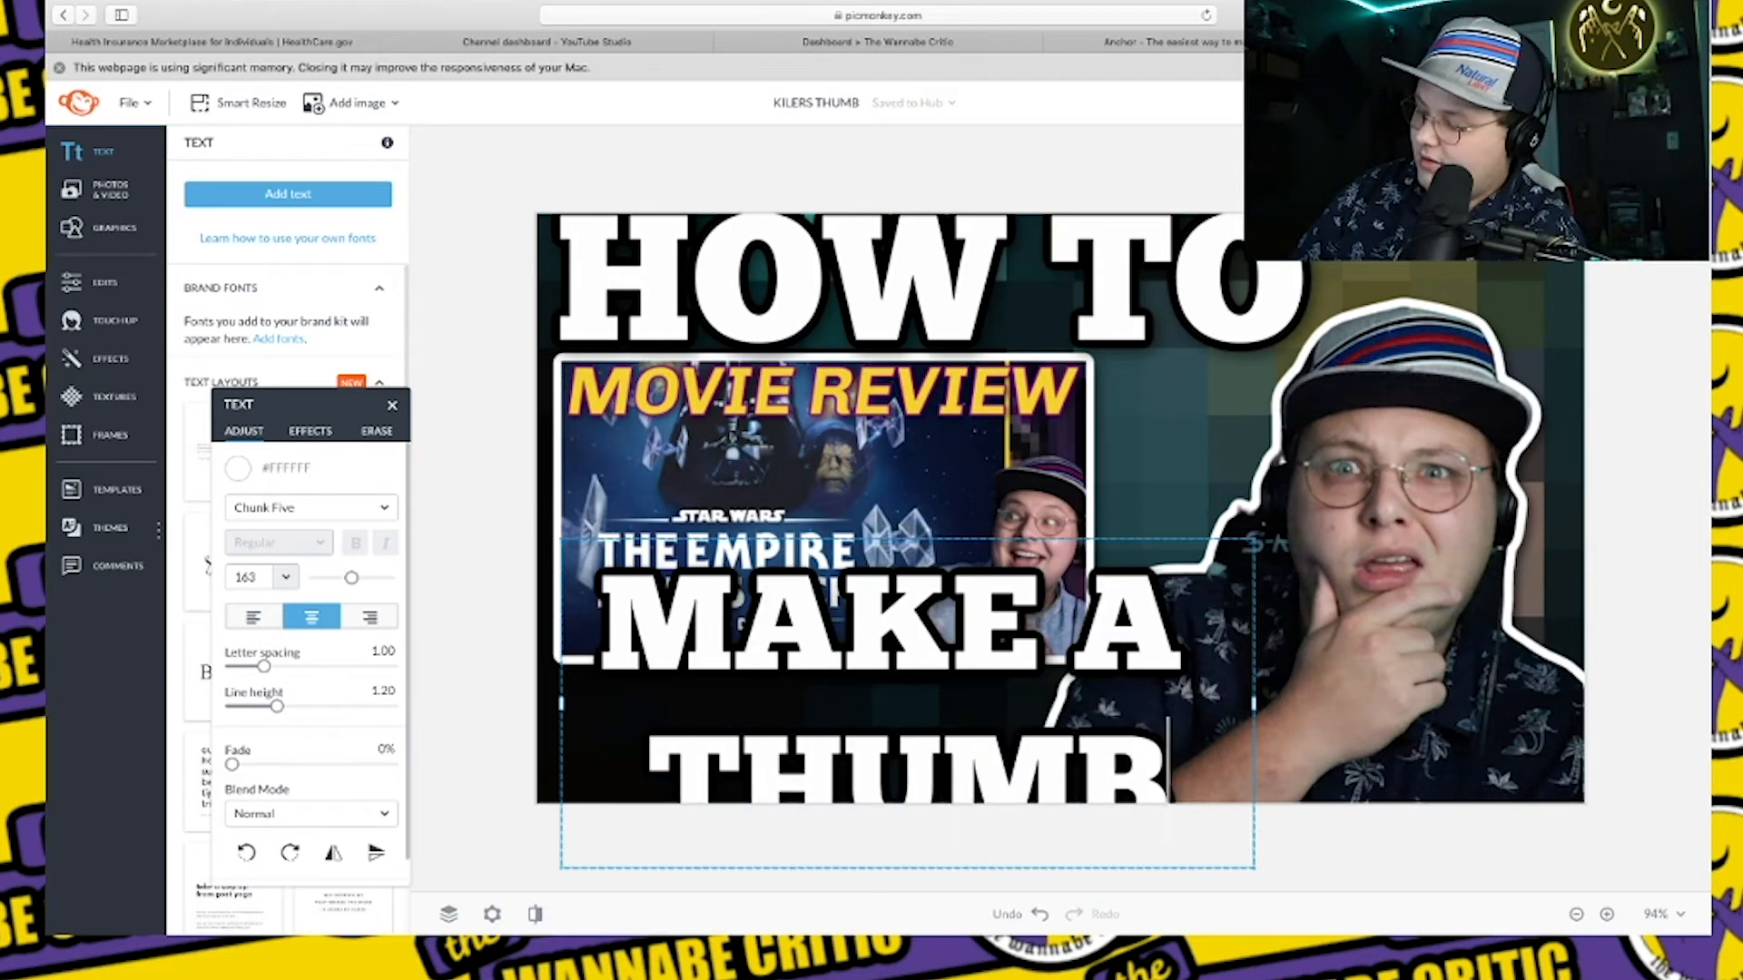
{"action": "type", "text": "N"}
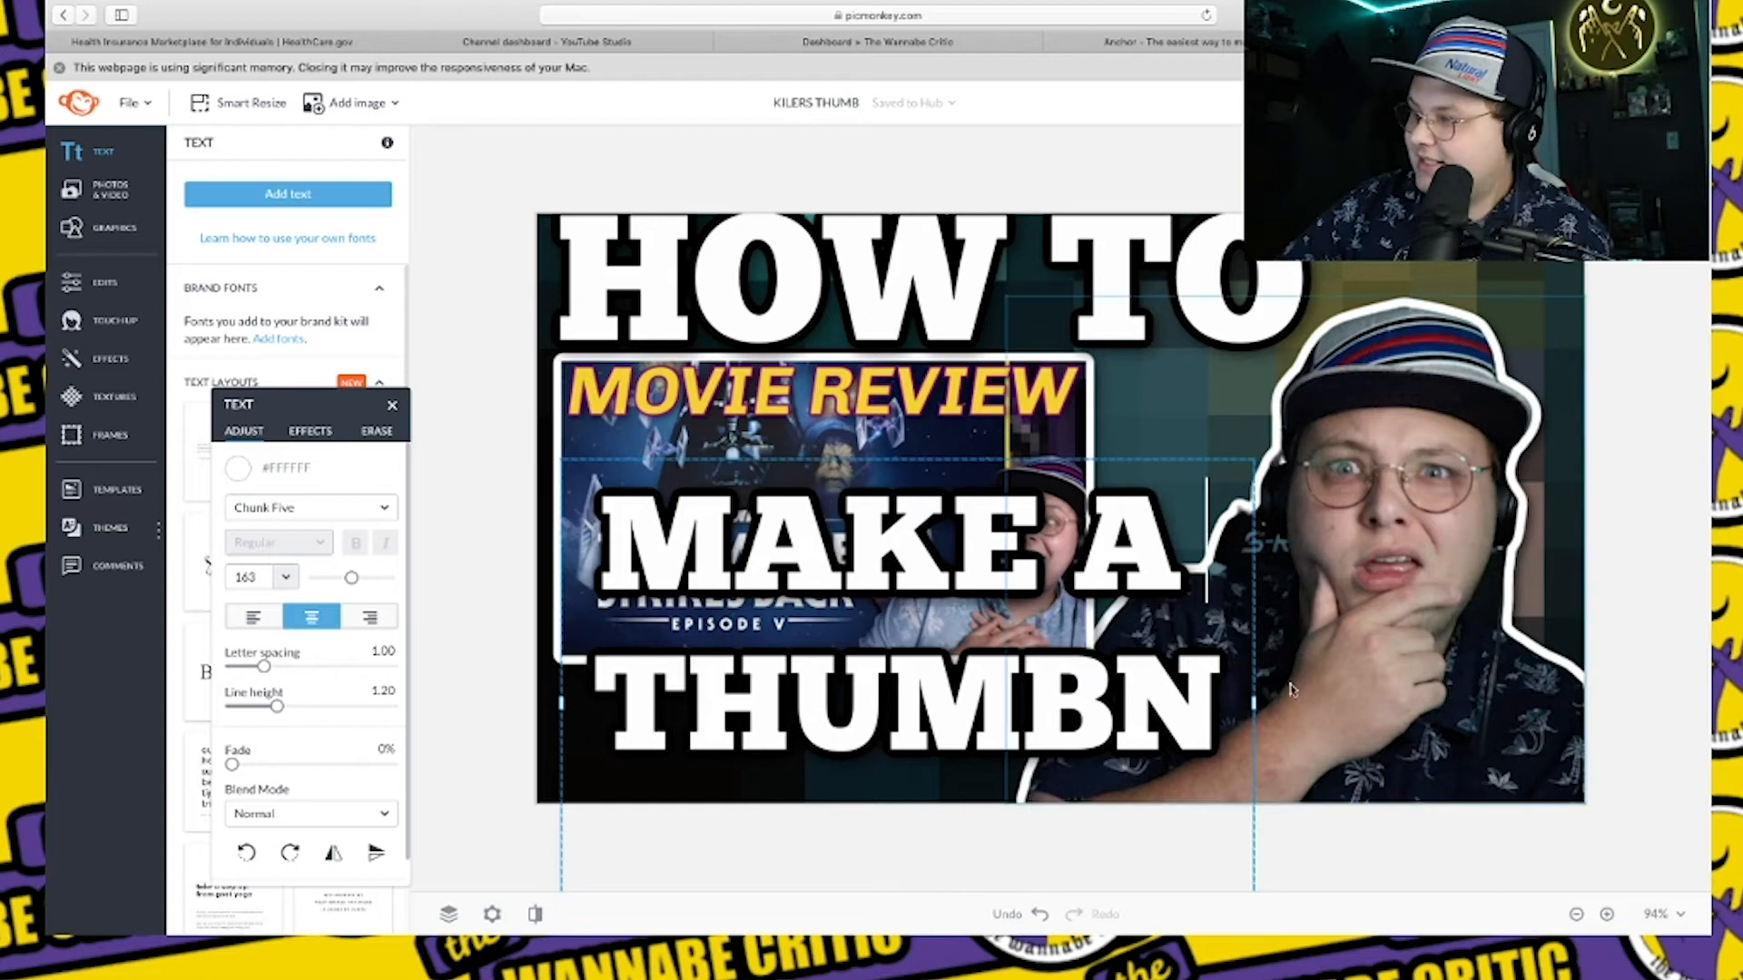
Widen the "MAKE A THUMBNAIL" text to fit on one line at size 115, spanning the canvas's lower edge.
{"action": "left_click_drag", "start_coordinate": [1255, 705], "coordinate": [1595, 733]}
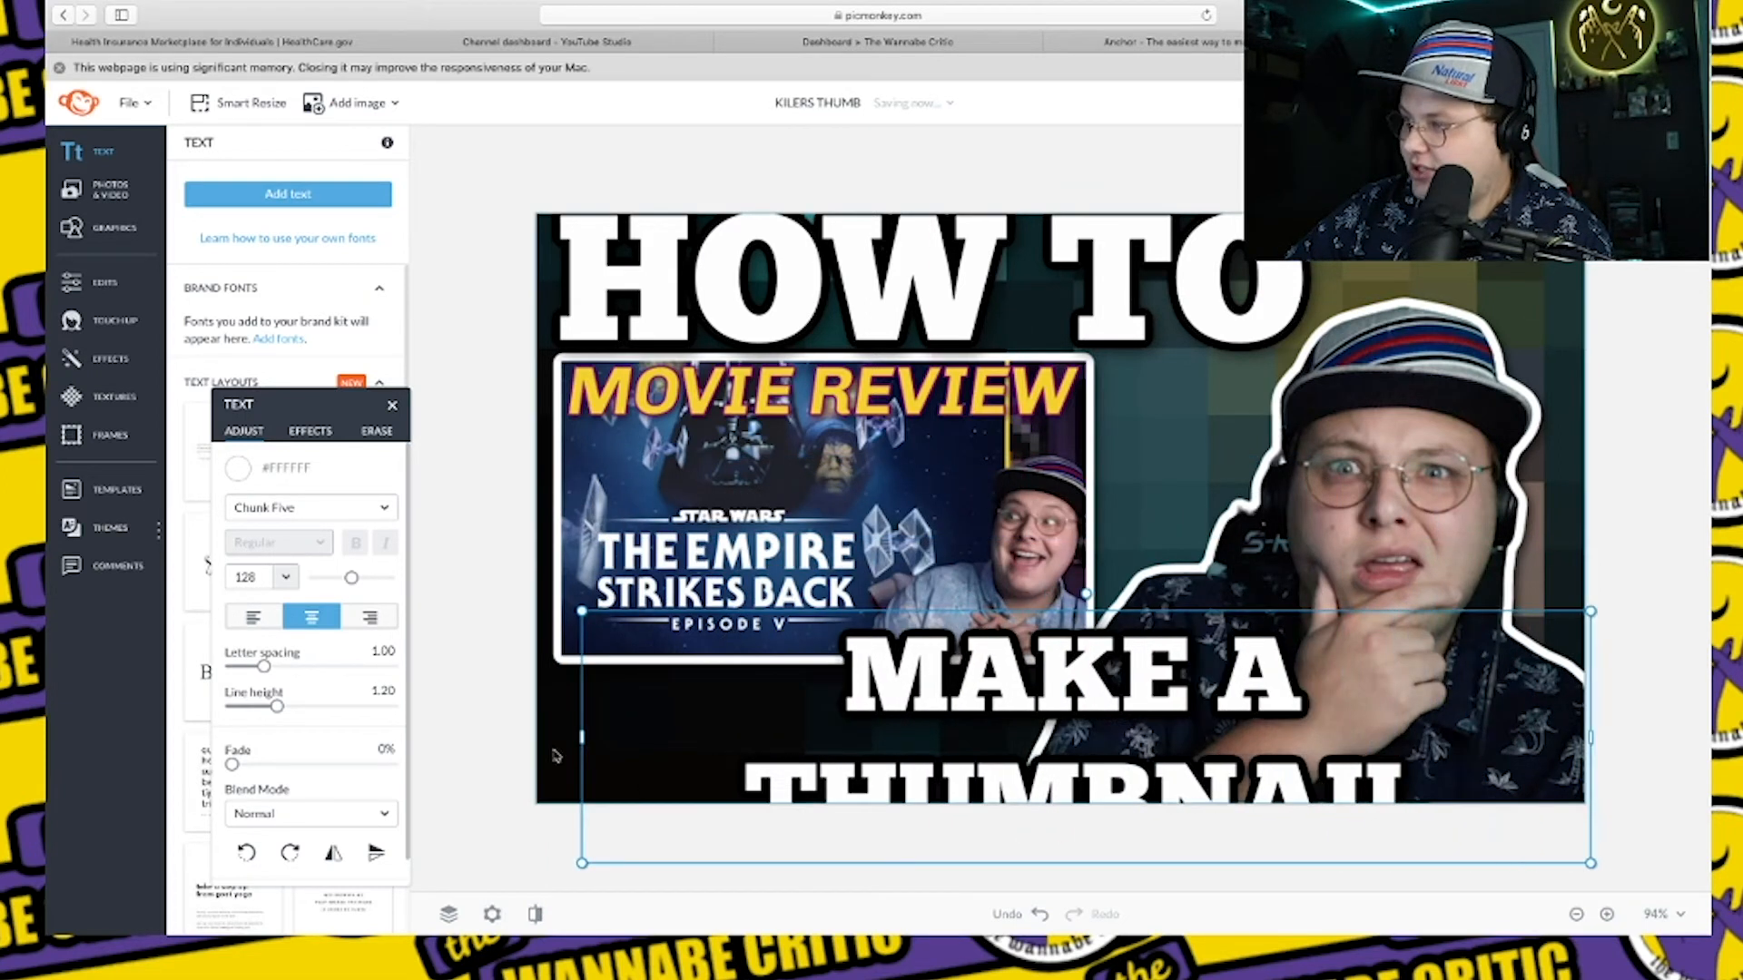
{"action": "left_click_drag", "start_coordinate": [582, 737], "coordinate": [436, 737]}
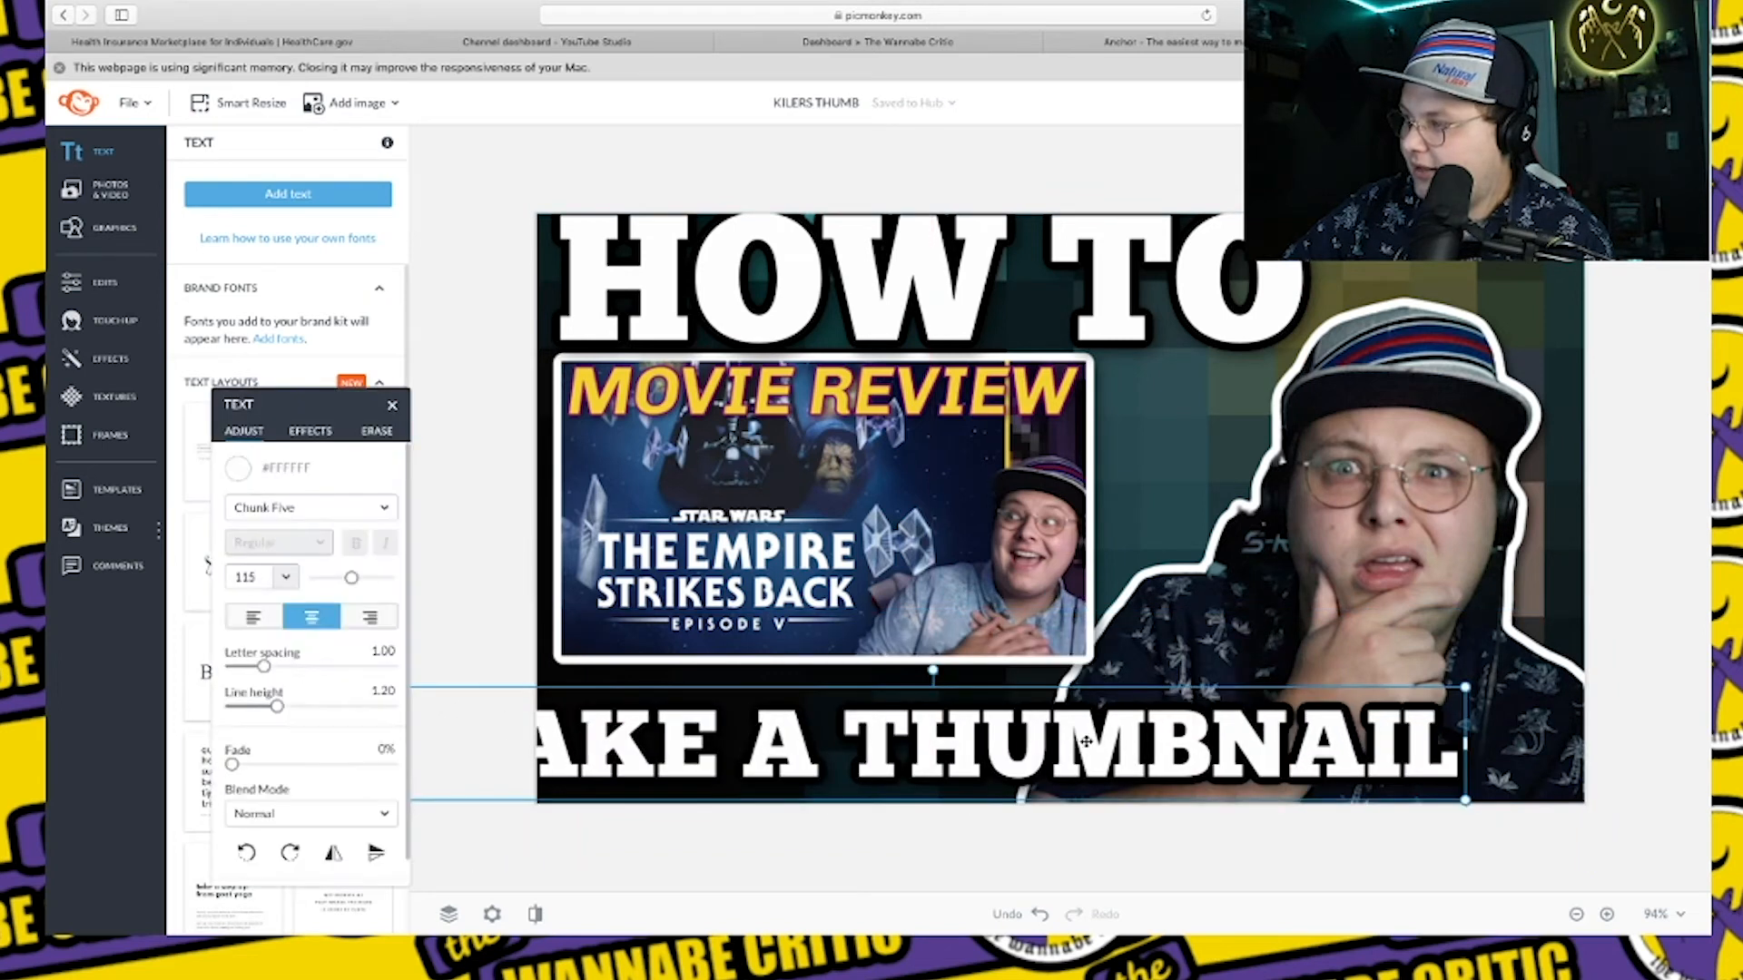
{"action": "left_click_drag", "start_coordinate": [1086, 742], "coordinate": [1191, 751]}
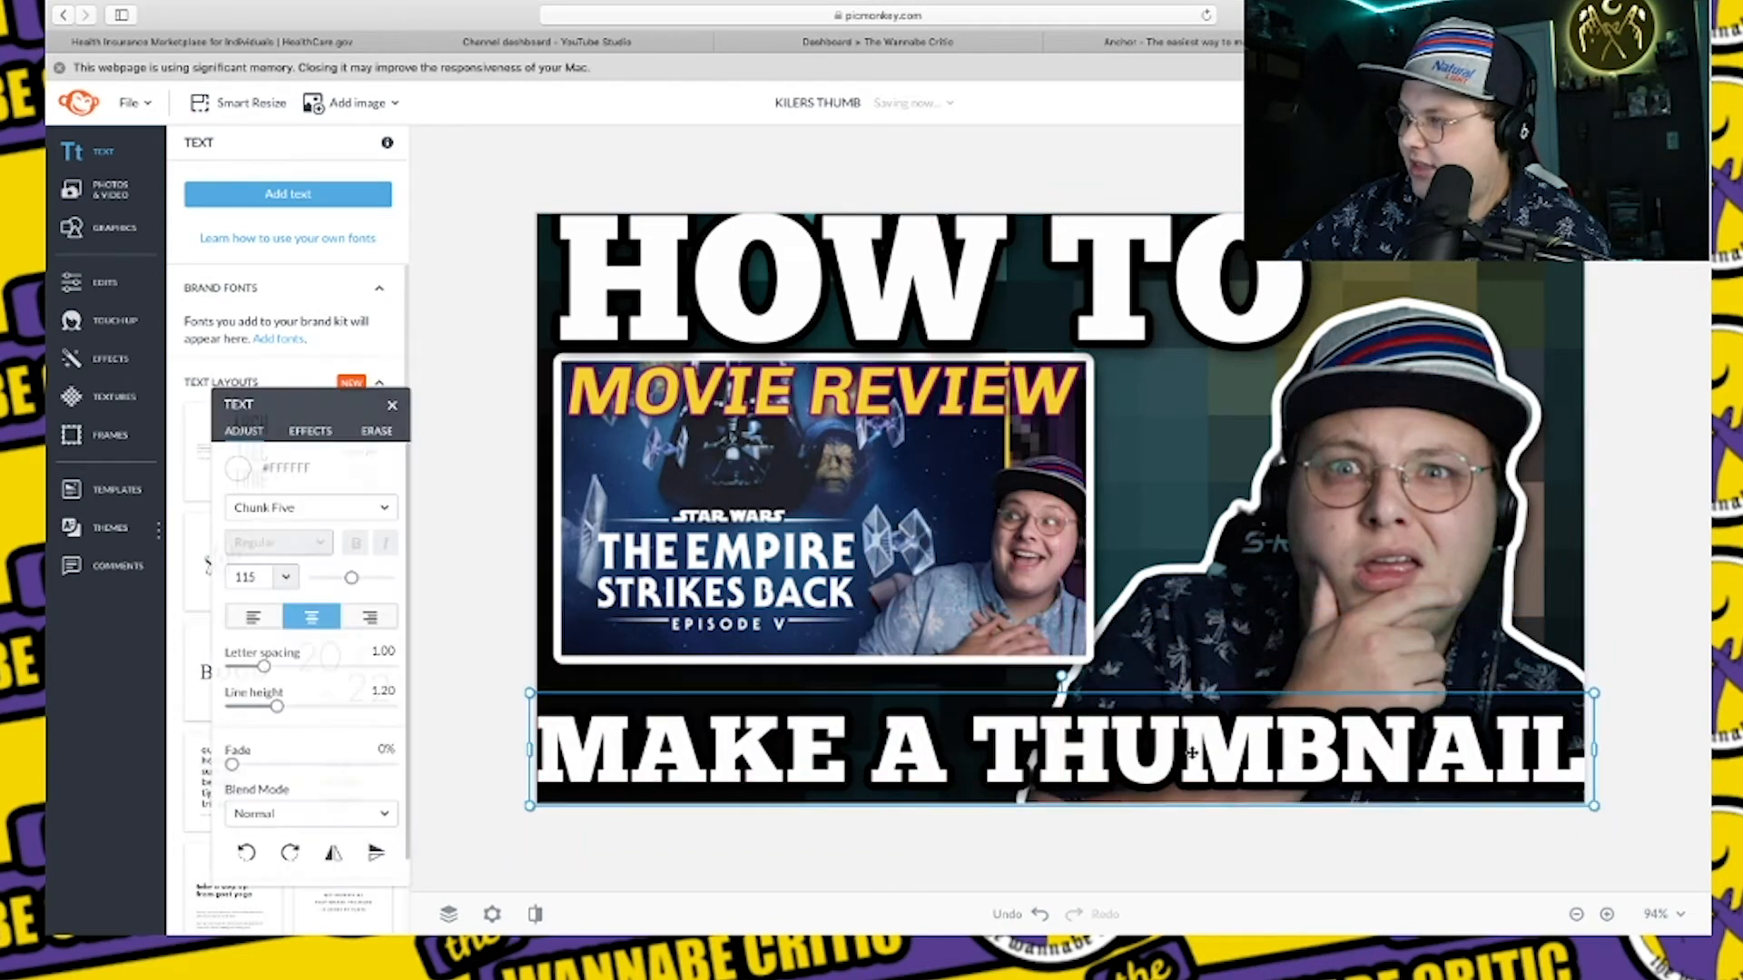
Duplicate the "HOW TO" heading again, shrink the copy to size 94 and tilt it slightly upward over the person's cap.
{"action": "left_click", "coordinate": [938, 299]}
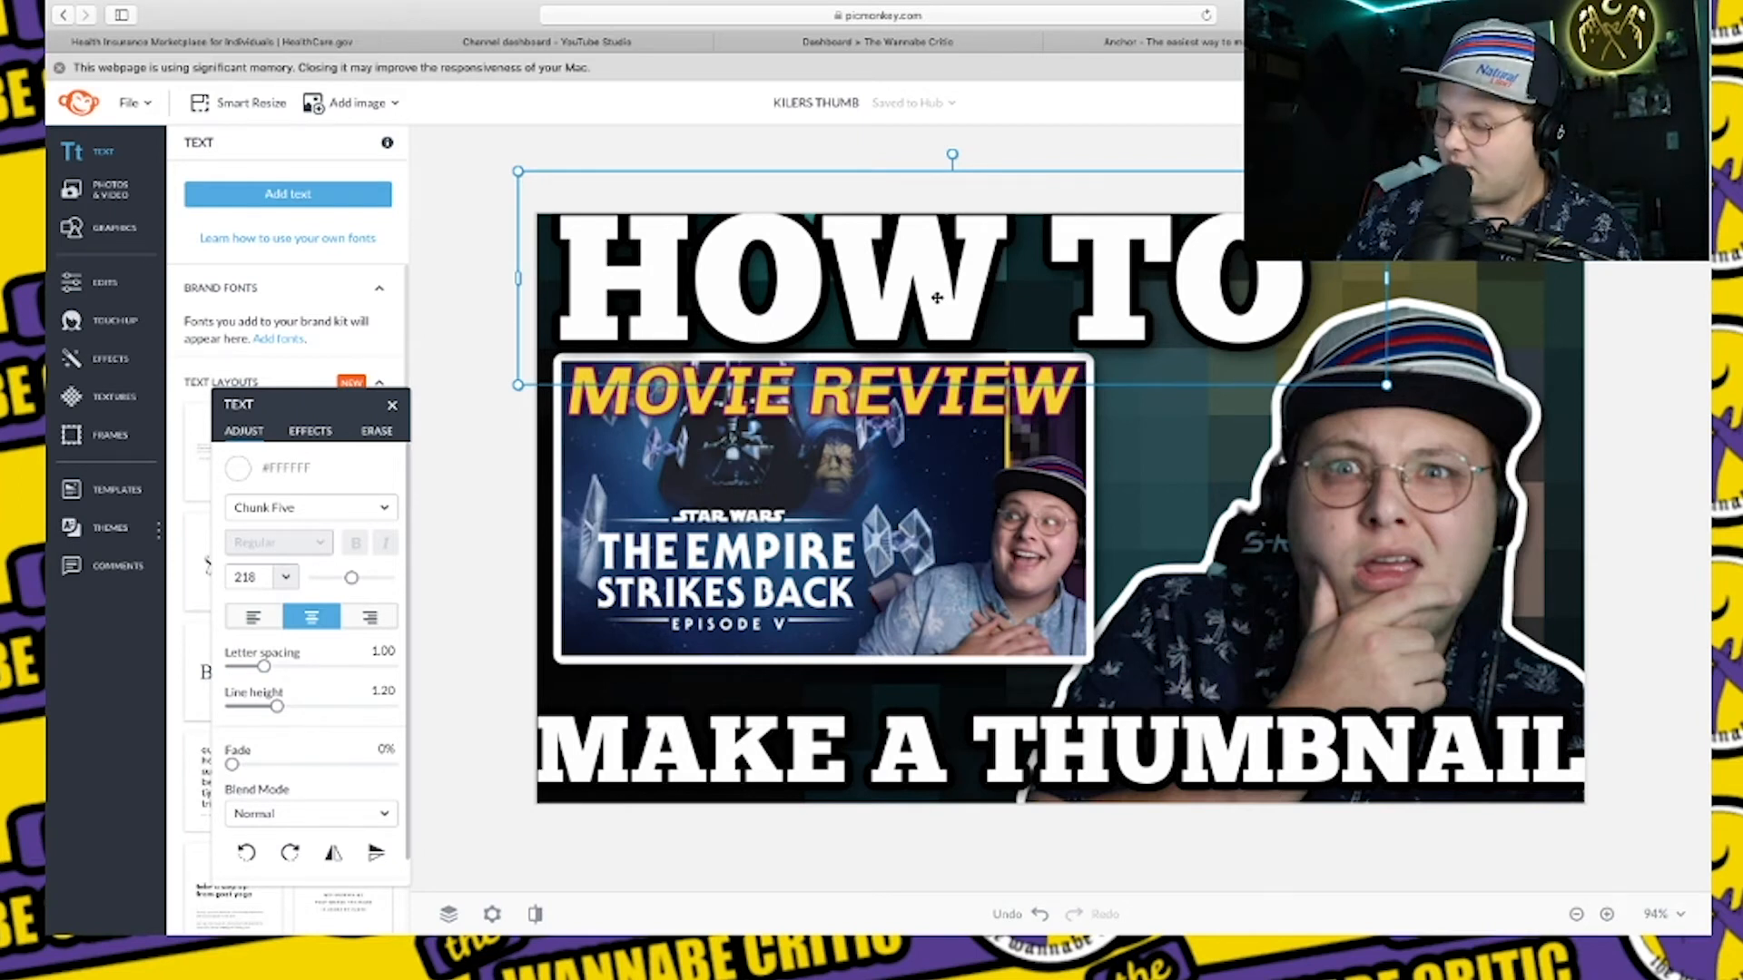
{"action": "key", "text": "super+v"}
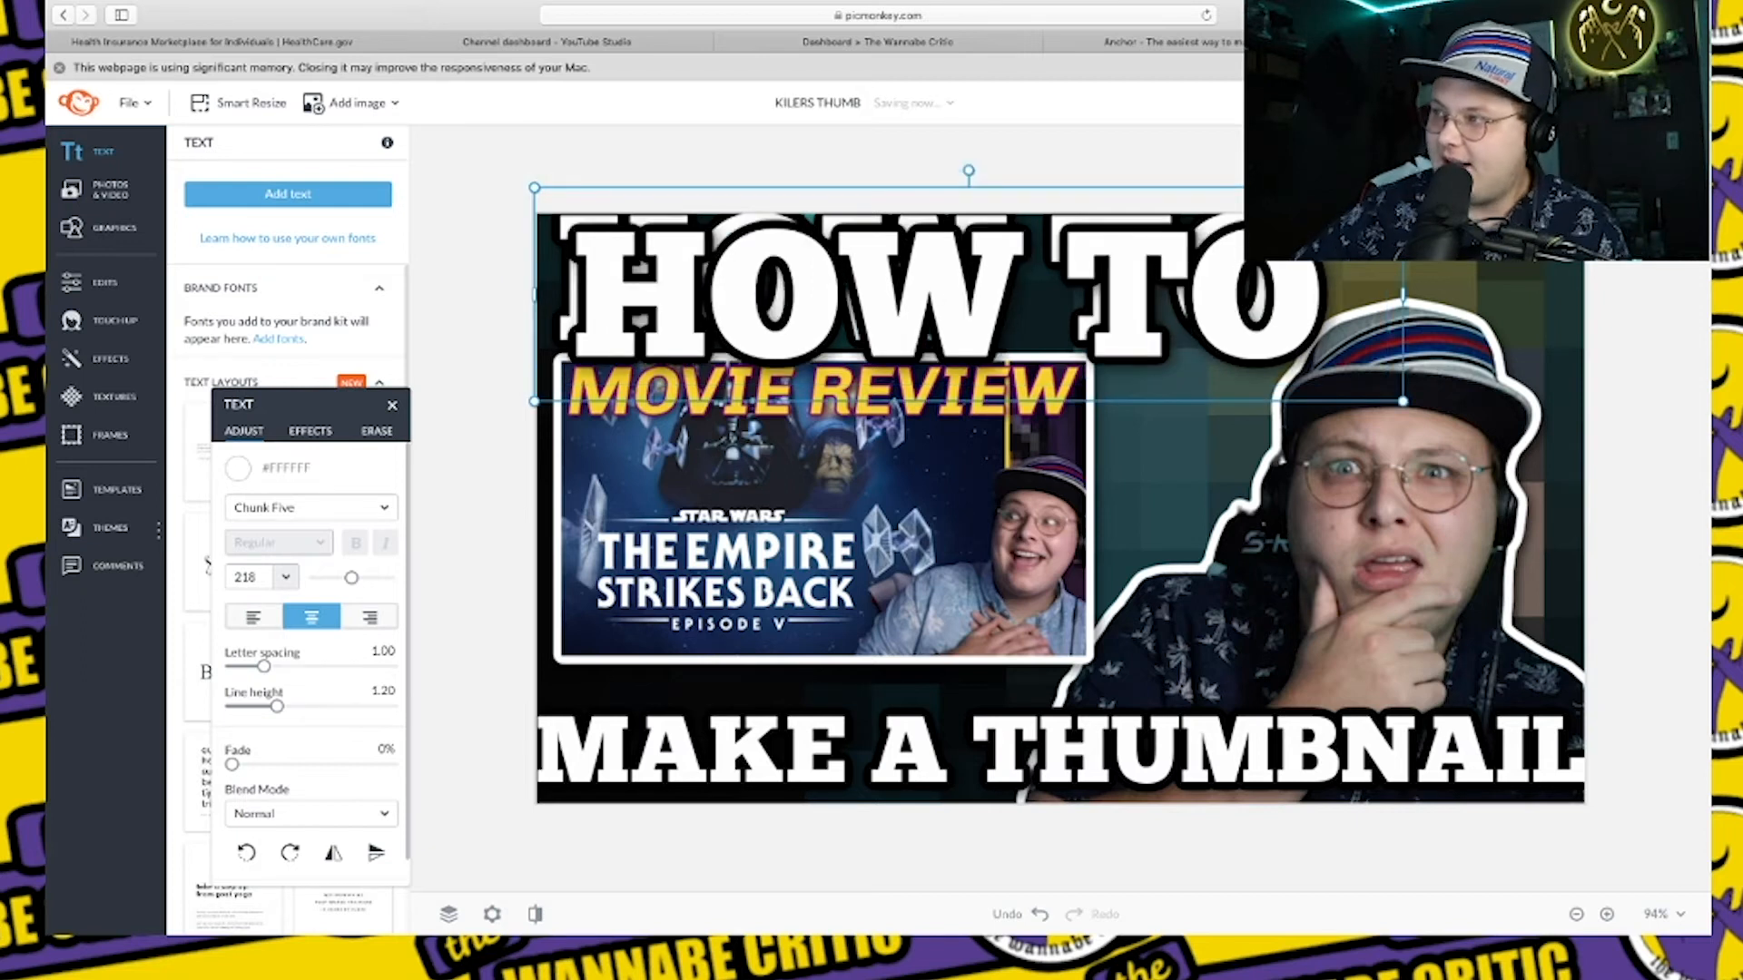
{"action": "left_click_drag", "start_coordinate": [534, 402], "coordinate": [909, 309]}
{"action": "left_click_drag", "start_coordinate": [1030, 258], "coordinate": [1116, 619]}
Replace the tilted copy's text with "EASY!!" and deselect it.
{"action": "type", "text": "E"}
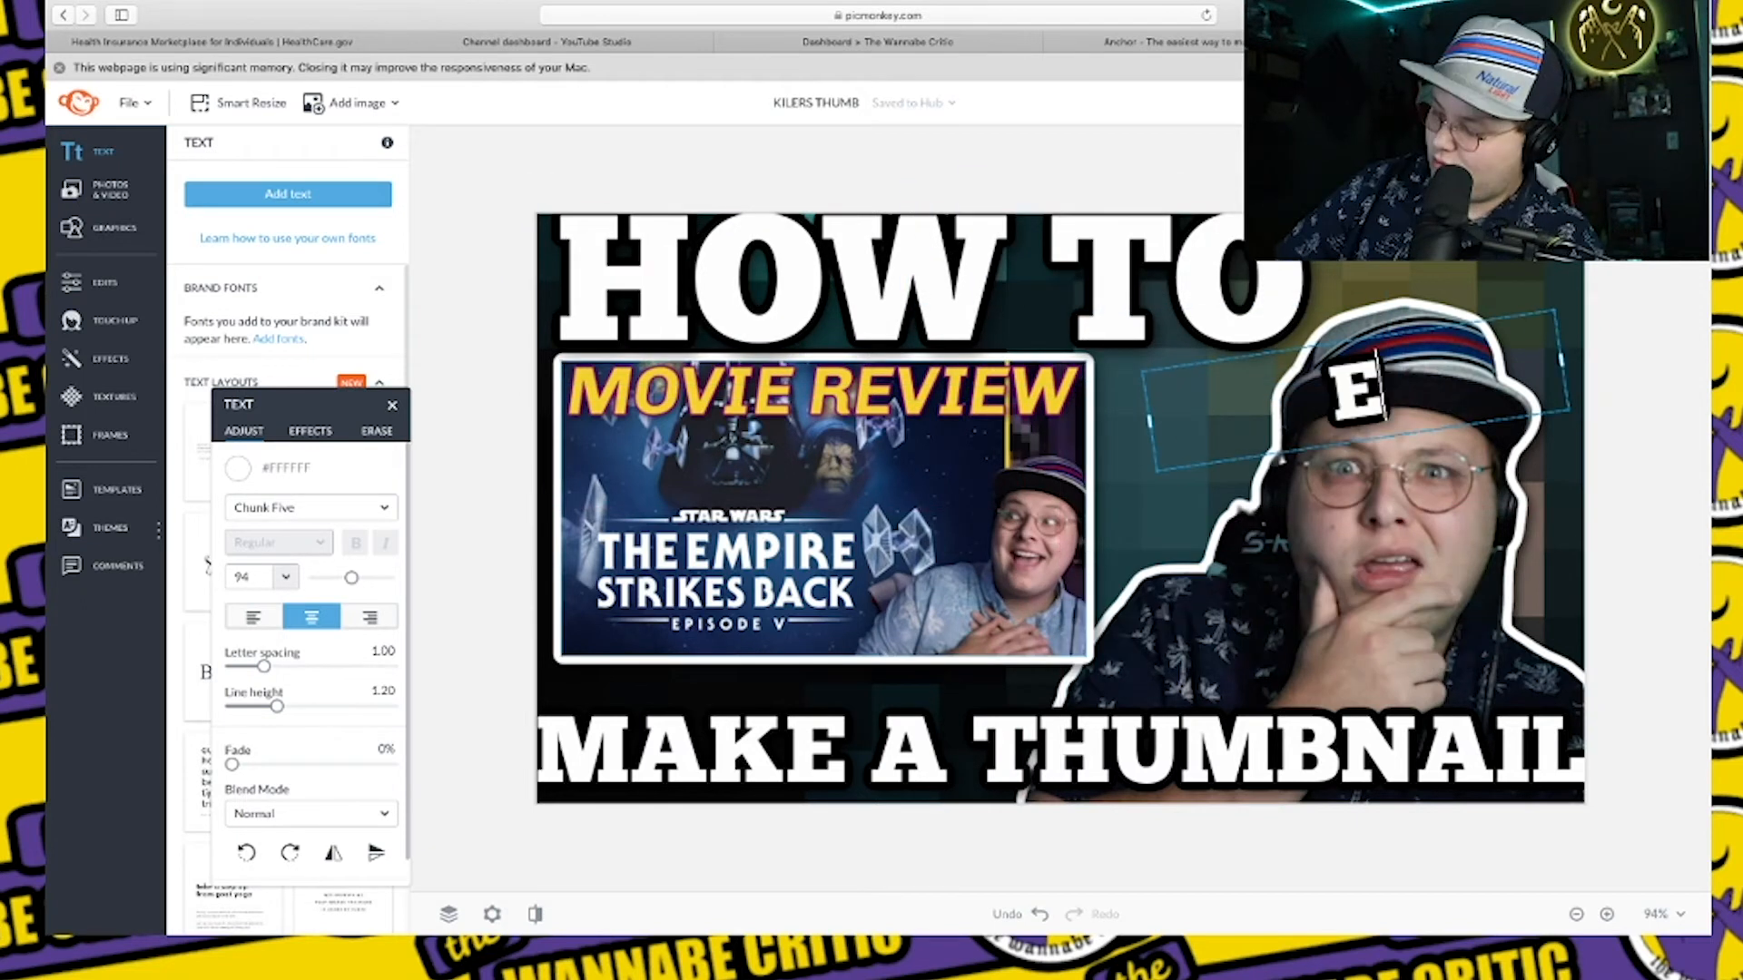
{"action": "type", "text": "ASY!!"}
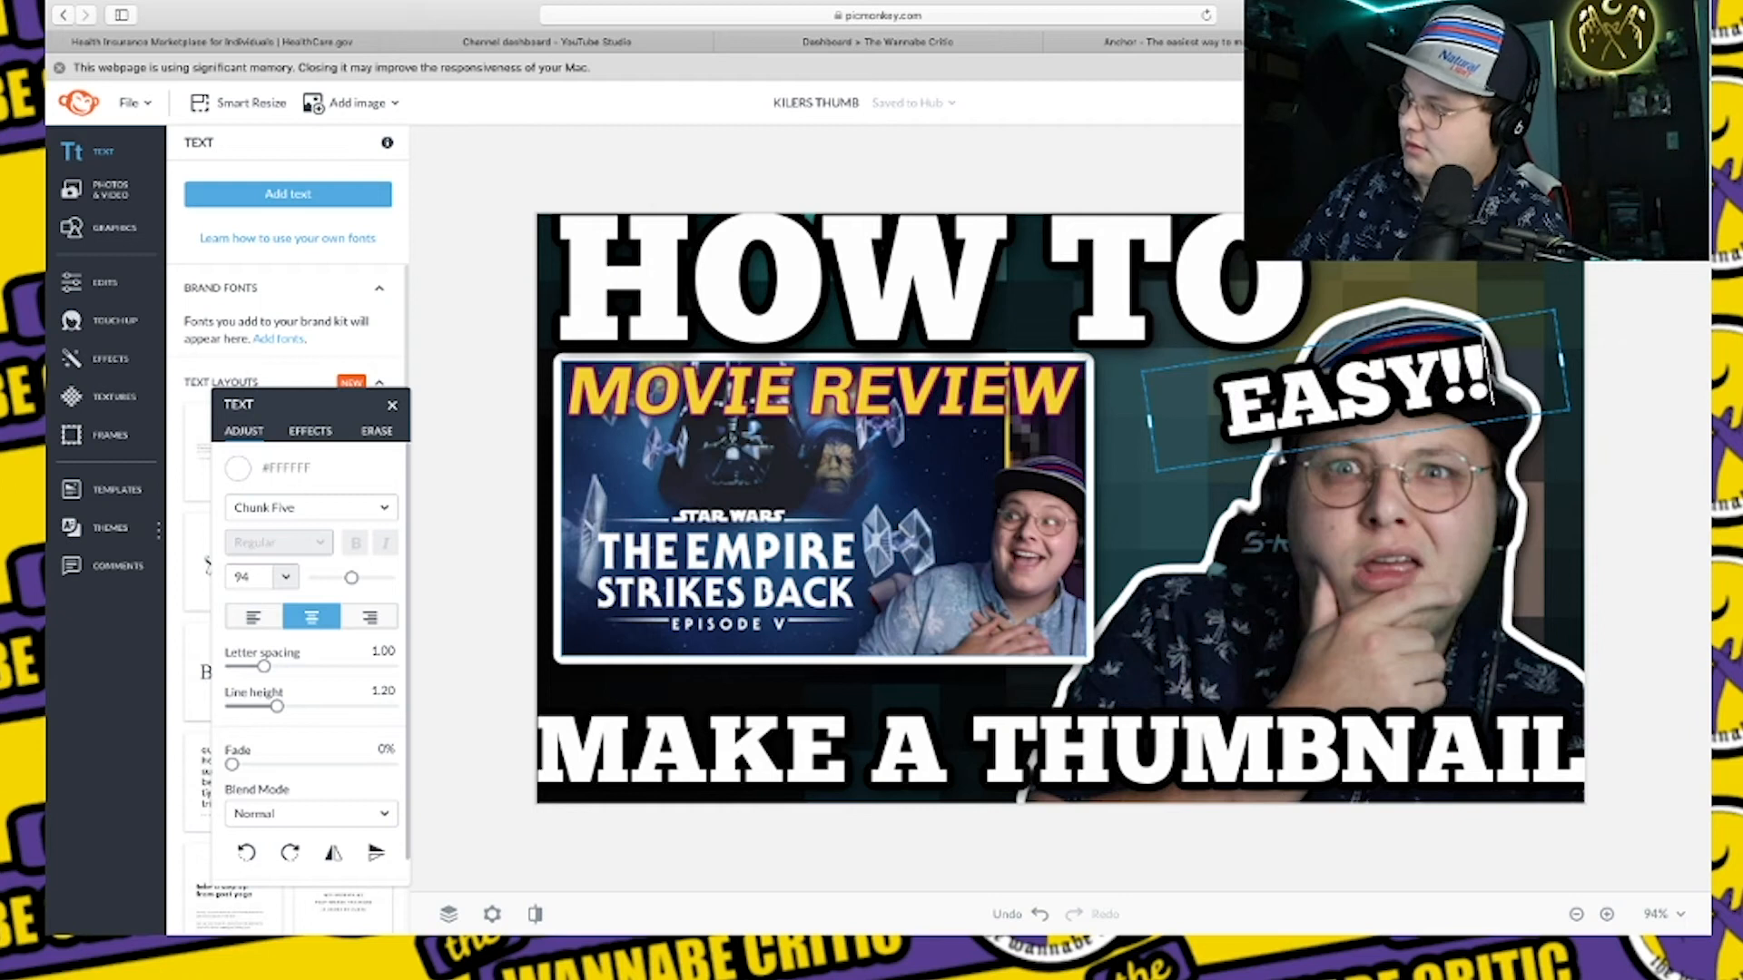
{"action": "left_click", "coordinate": [903, 846]}
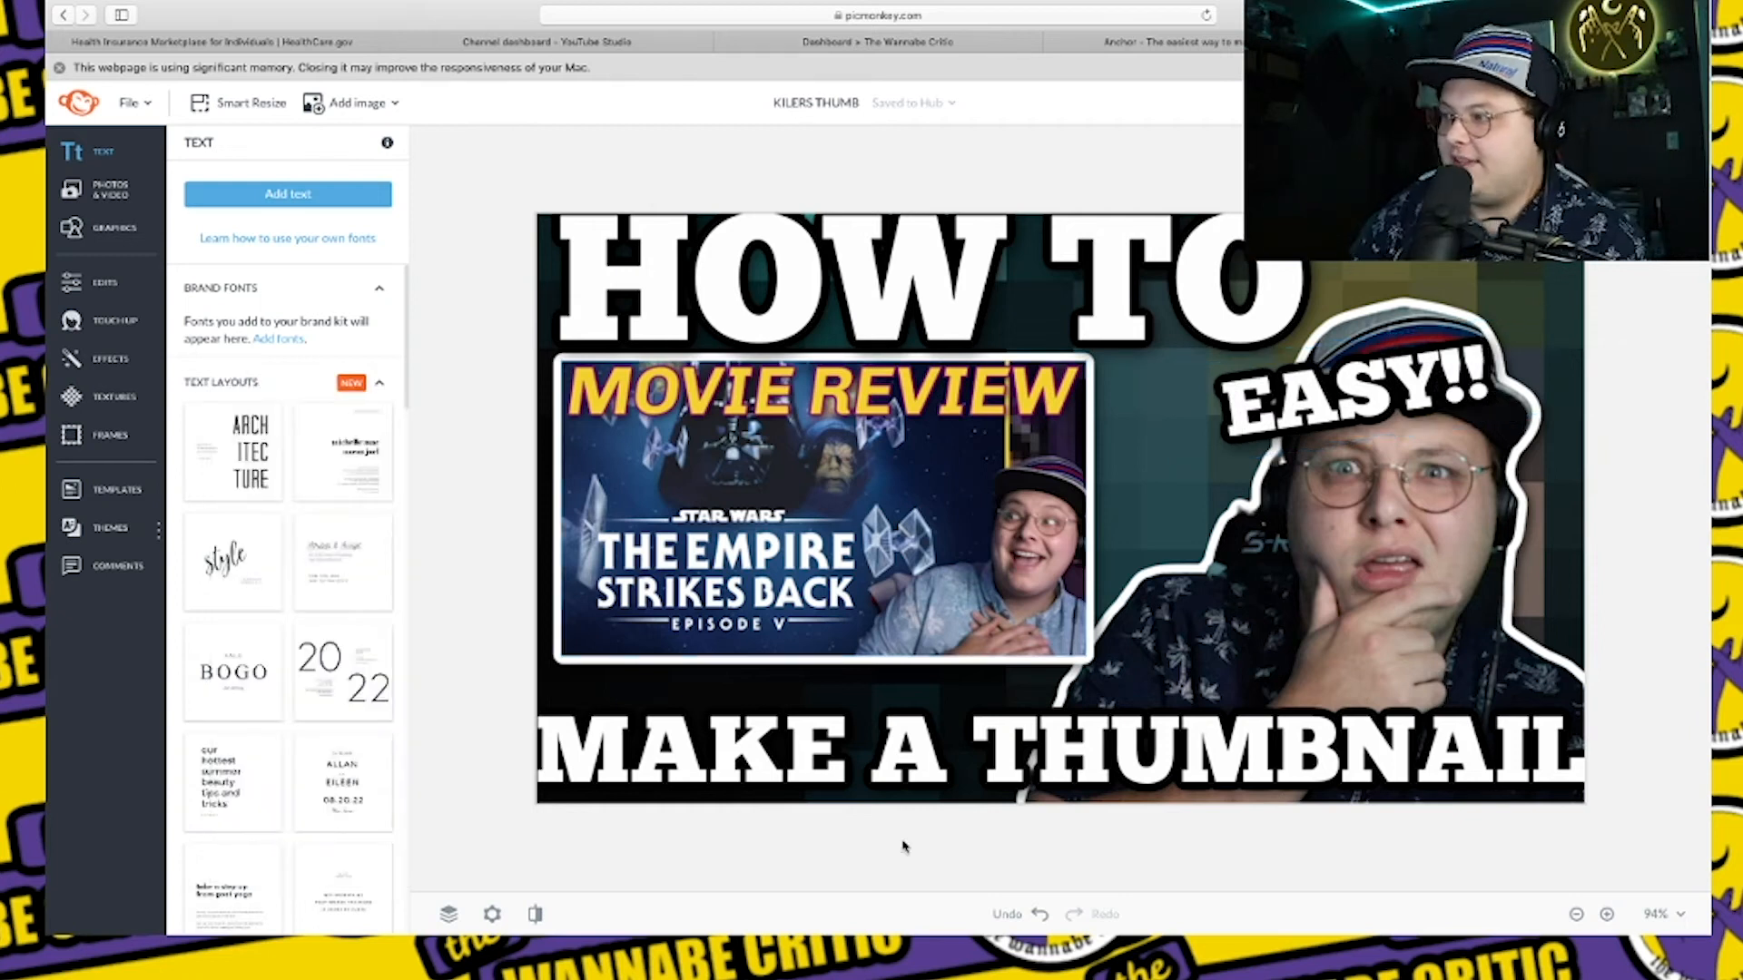